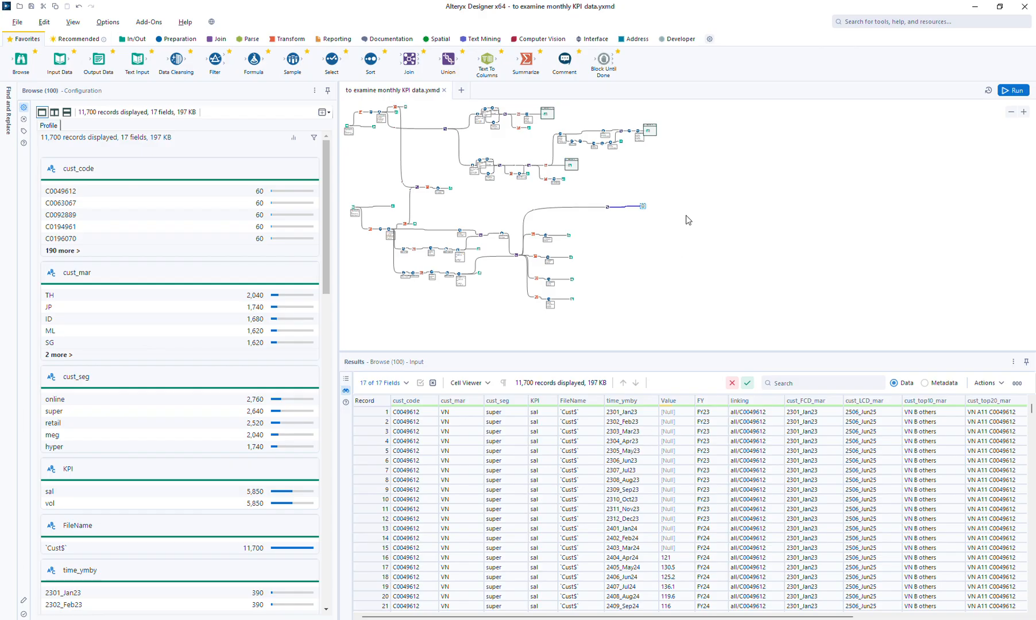
Insert a Formula tool before the upper branch's Browse tool and add a p_left column equal to [cust_mar]
{"action": "left_click_drag", "start_coordinate": [649, 205], "coordinate": [656, 205]}
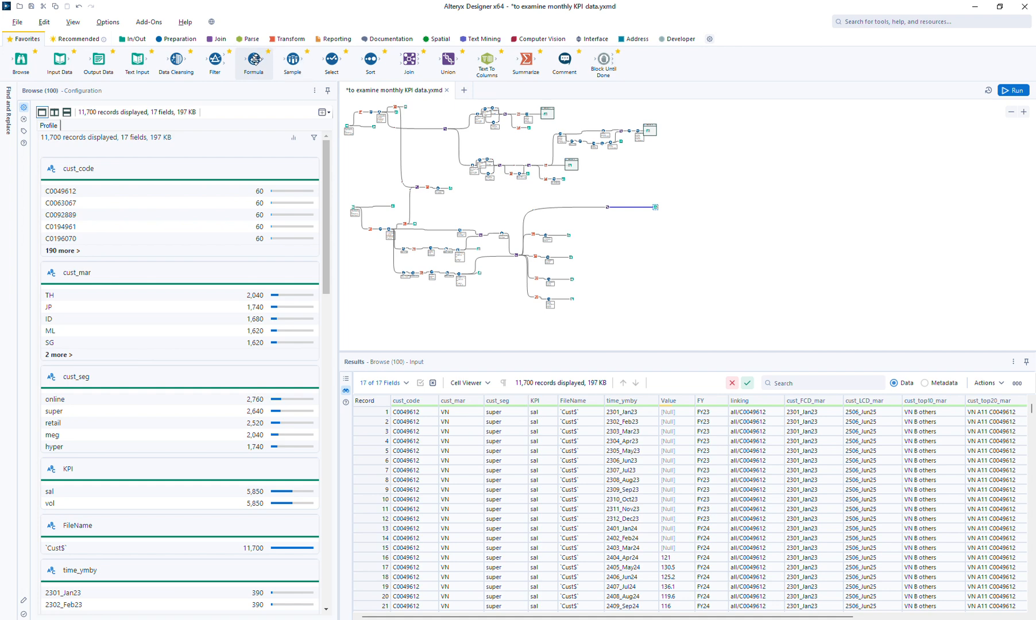
{"action": "left_click_drag", "start_coordinate": [255, 59], "coordinate": [623, 208]}
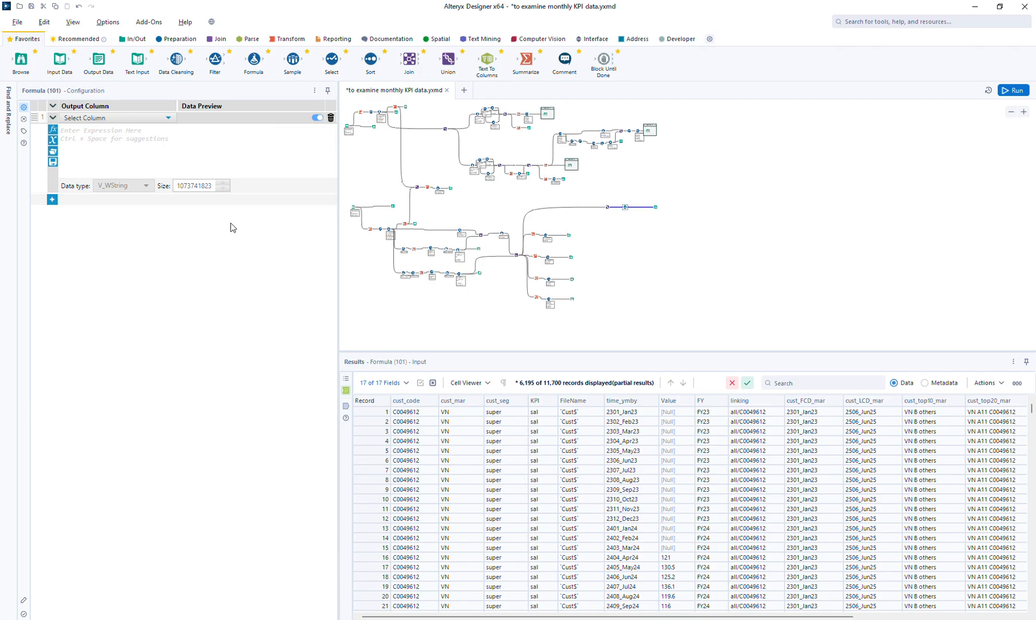
{"action": "left_click", "coordinate": [74, 117]}
{"action": "left_click", "coordinate": [74, 124]}
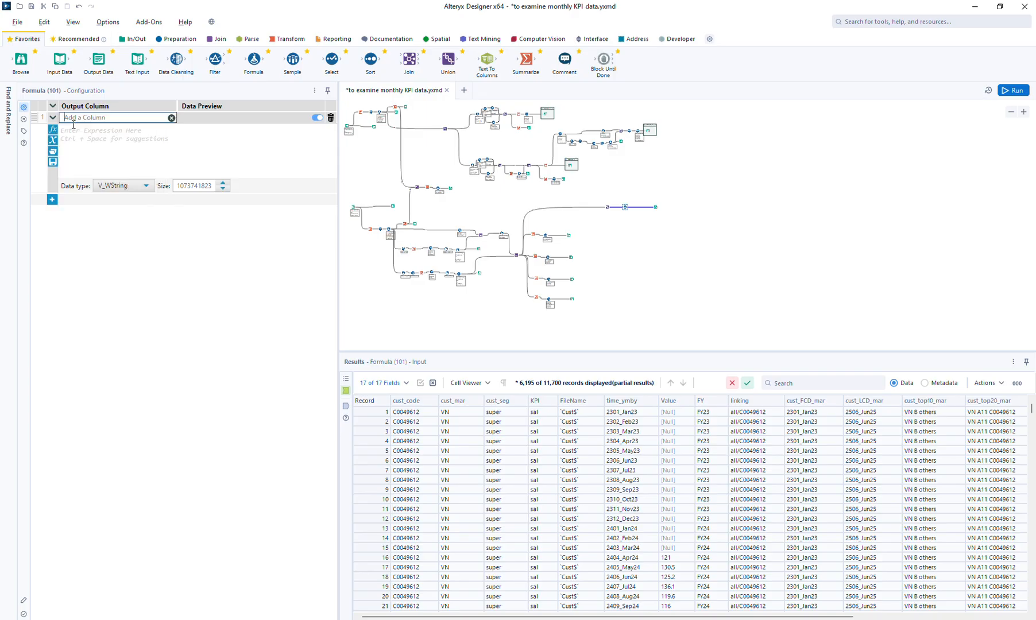
{"action": "type", "text": "p_left"}
{"action": "key", "text": "Tab"}
{"action": "type", "text": "[m"}
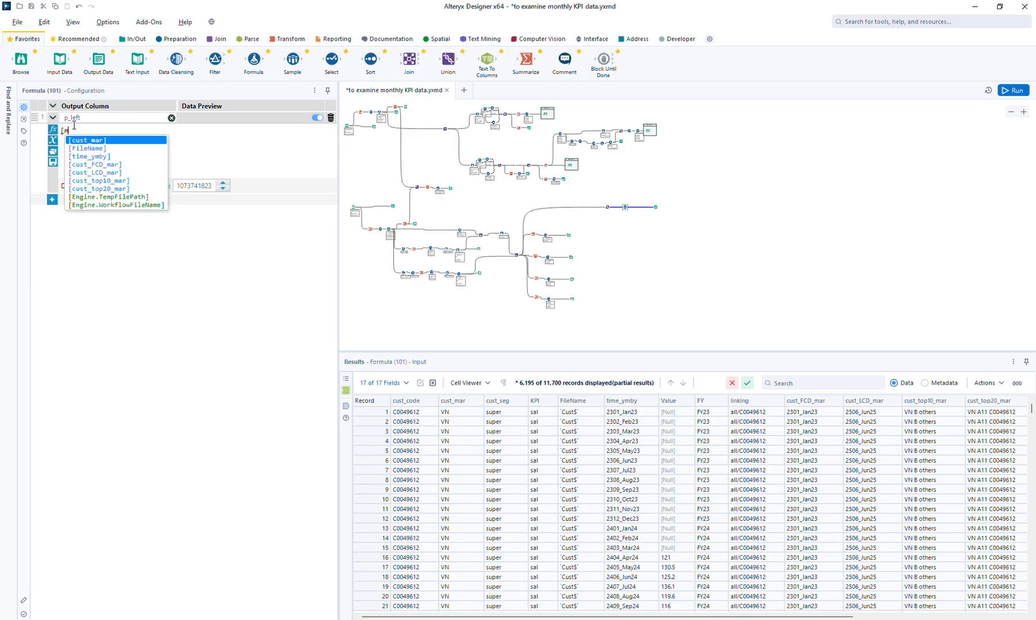
{"action": "key", "text": "Return"}
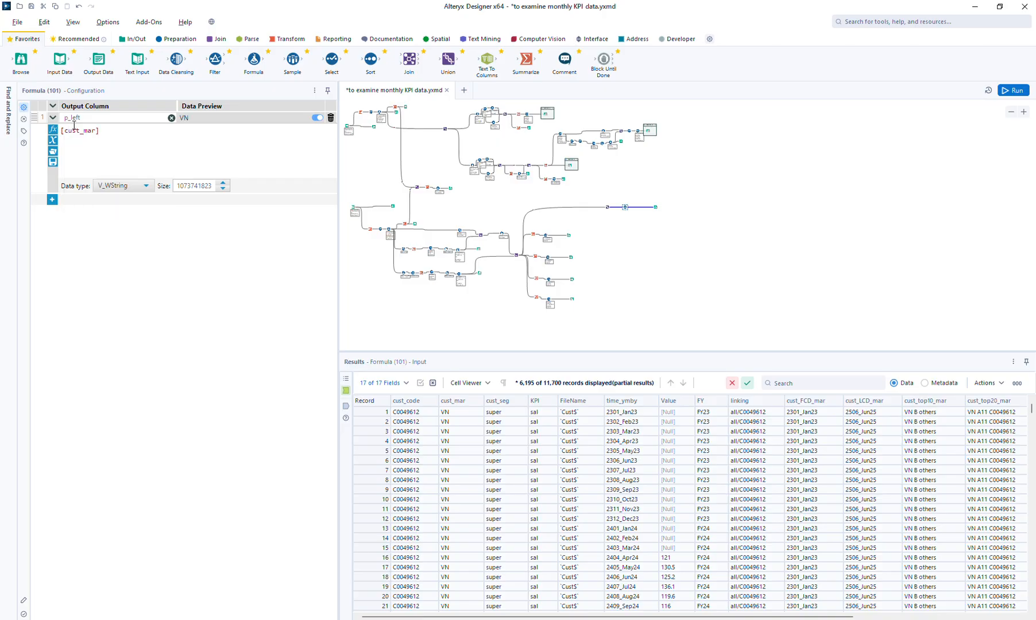
Add a second formula column named p_top with the expression [time_ymby]
{"action": "left_click", "coordinate": [53, 200]}
{"action": "left_click", "coordinate": [69, 200]}
{"action": "left_click", "coordinate": [77, 211]}
{"action": "type", "text": "p"}
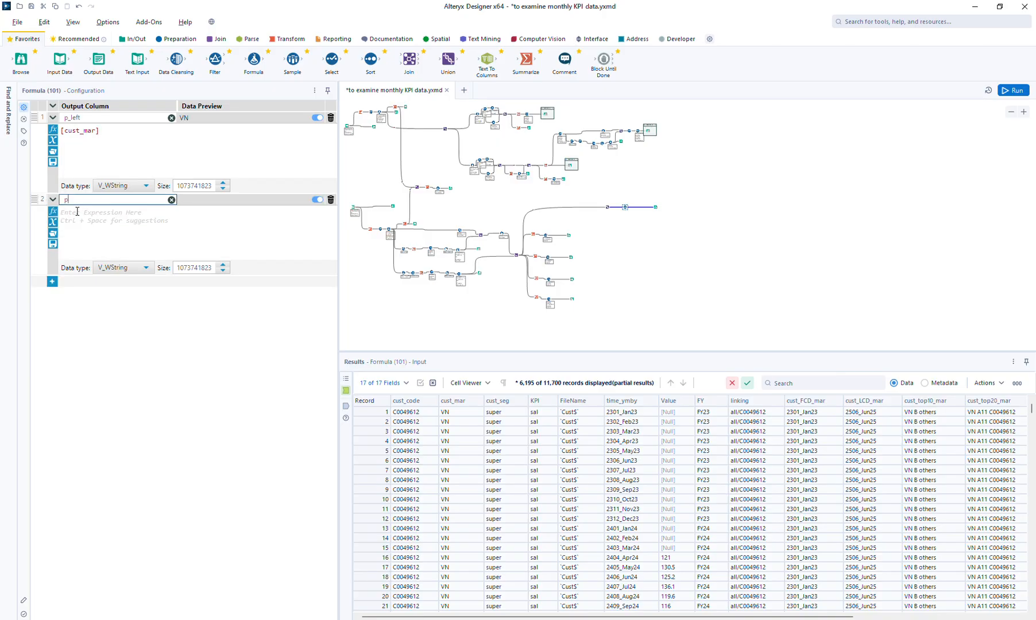
{"action": "type", "text": "_top"}
{"action": "left_click", "coordinate": [77, 212]}
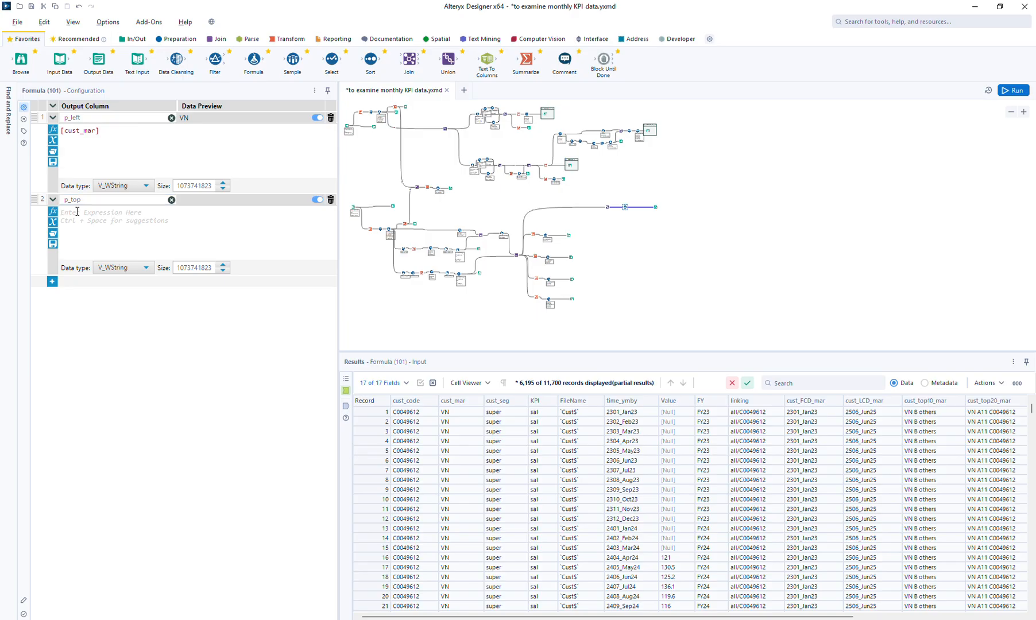
{"action": "type", "text": "[time_ymby]"}
{"action": "key", "text": "Return"}
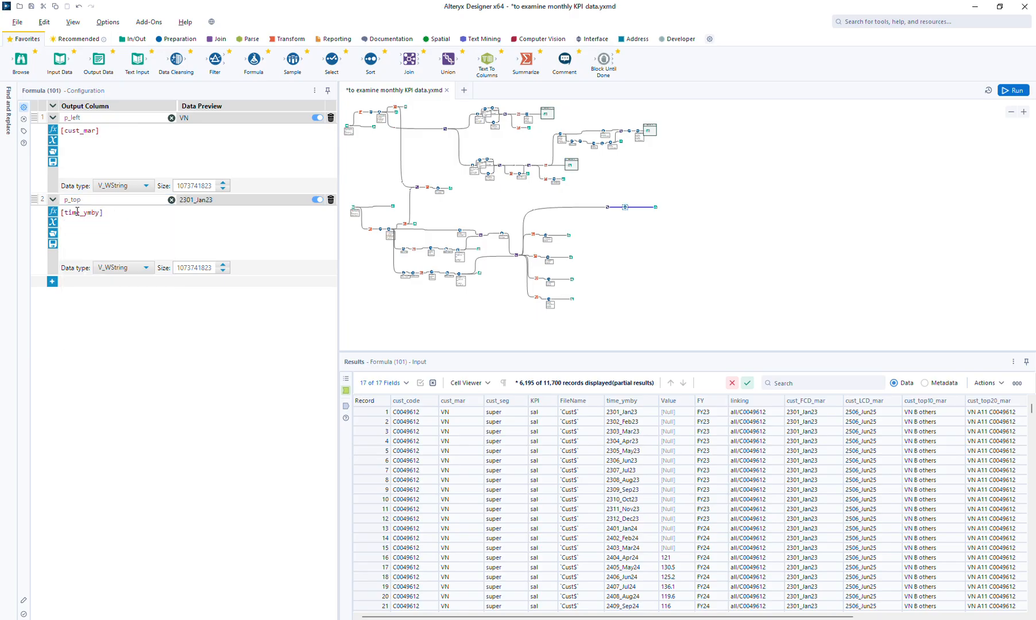
Add a third formula column named p_KPI with the expression [KPI]
{"action": "left_click", "coordinate": [53, 282]}
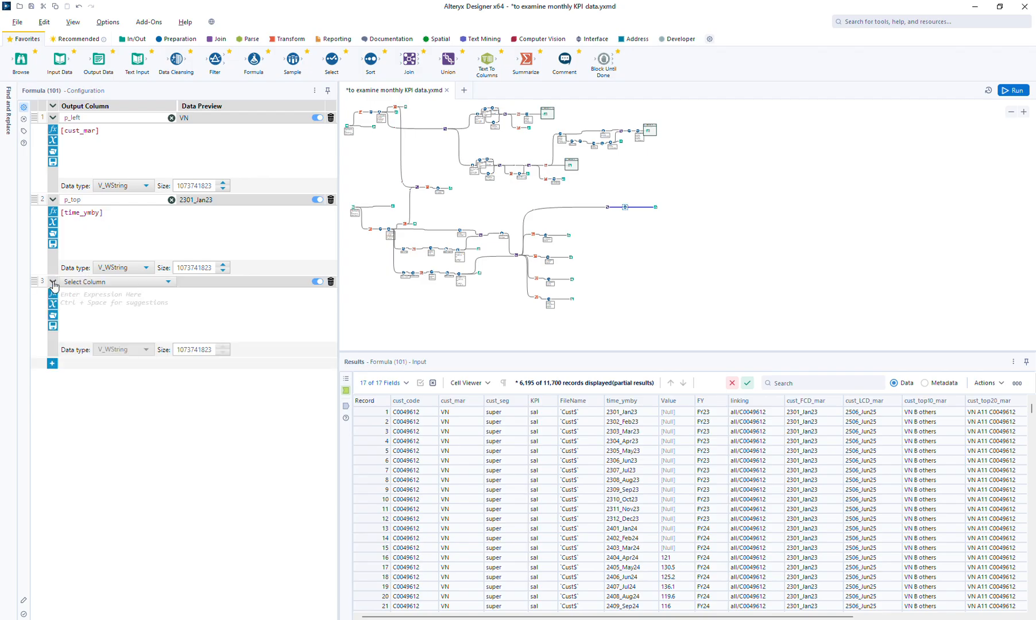
{"action": "left_click", "coordinate": [85, 284]}
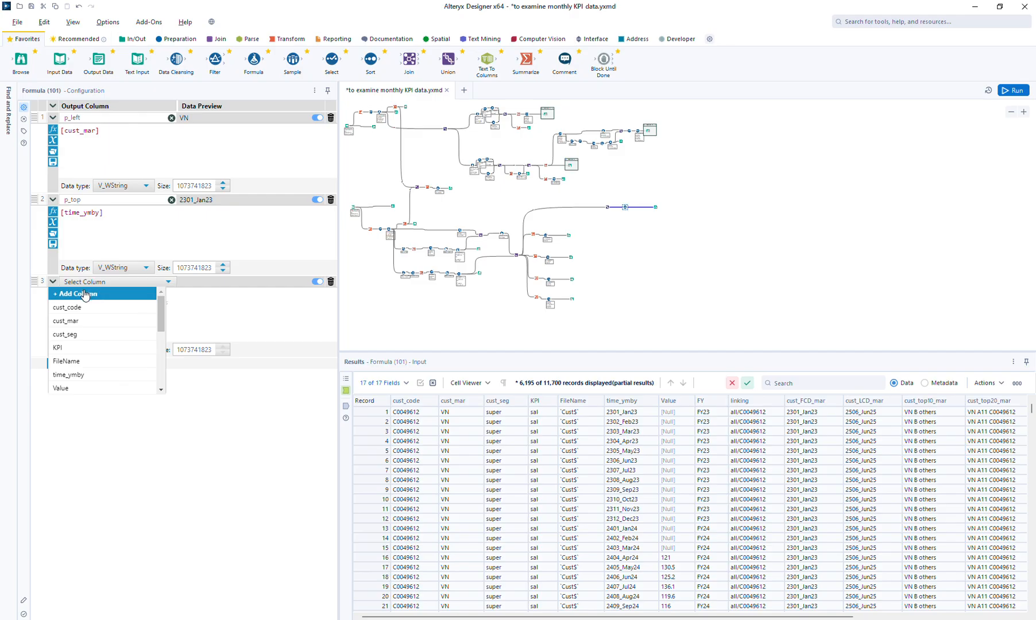
{"action": "left_click", "coordinate": [85, 294]}
{"action": "type", "text": "p_KPI"}
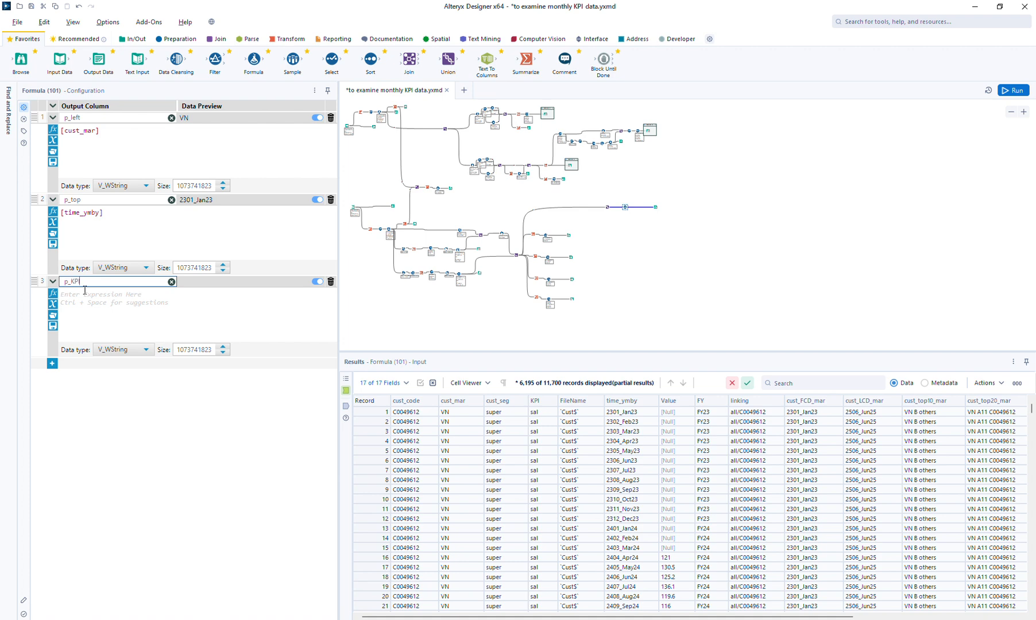
{"action": "left_click", "coordinate": [85, 290]}
{"action": "type", "text": "[k"}
{"action": "key", "text": "Return"}
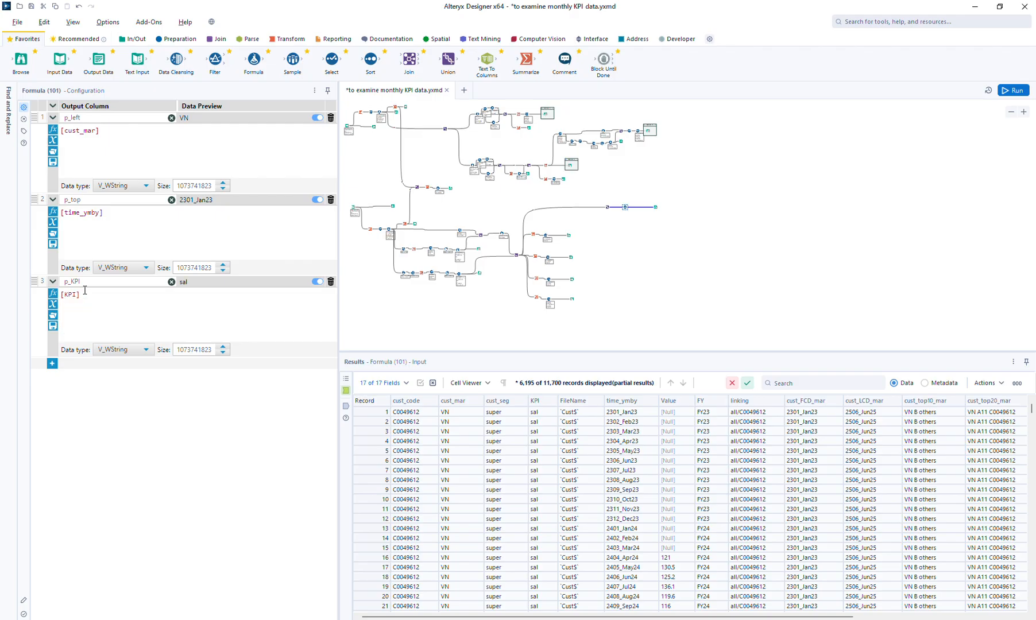
Add a fourth formula column named p_value with the expression [Value] and set its data type to Double
{"action": "left_click", "coordinate": [52, 363]}
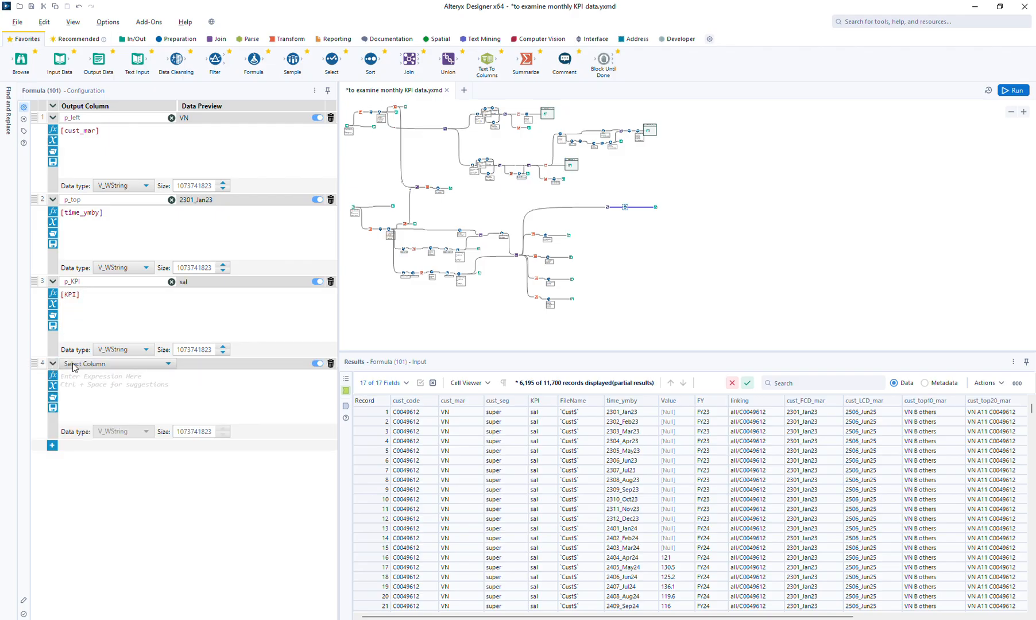
{"action": "left_click", "coordinate": [76, 364]}
{"action": "left_click", "coordinate": [82, 376]}
{"action": "type", "text": "p_value"}
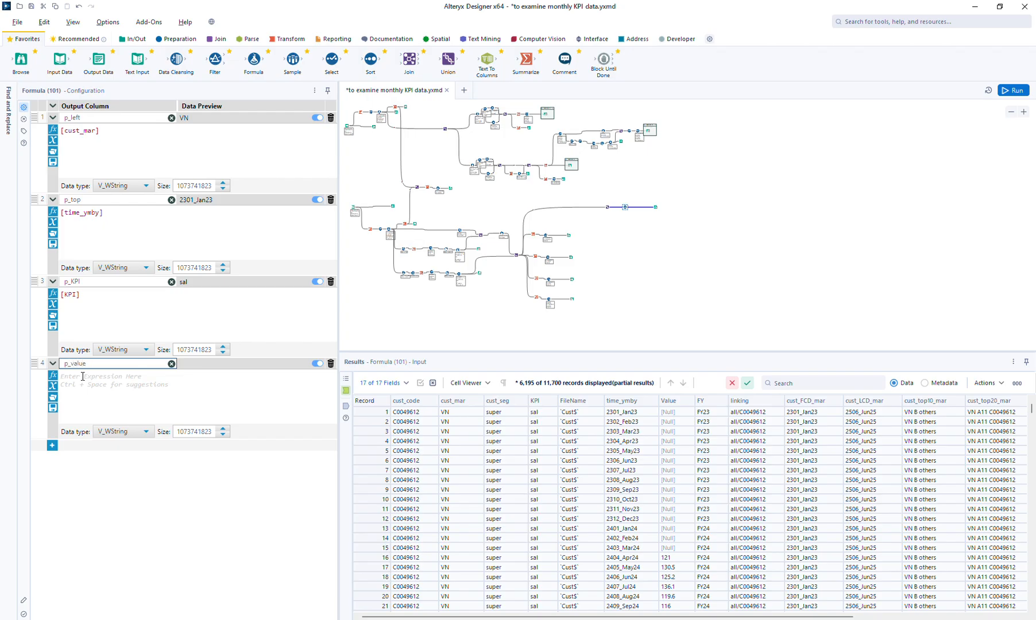
{"action": "left_click", "coordinate": [83, 376]}
{"action": "type", "text": "[v"}
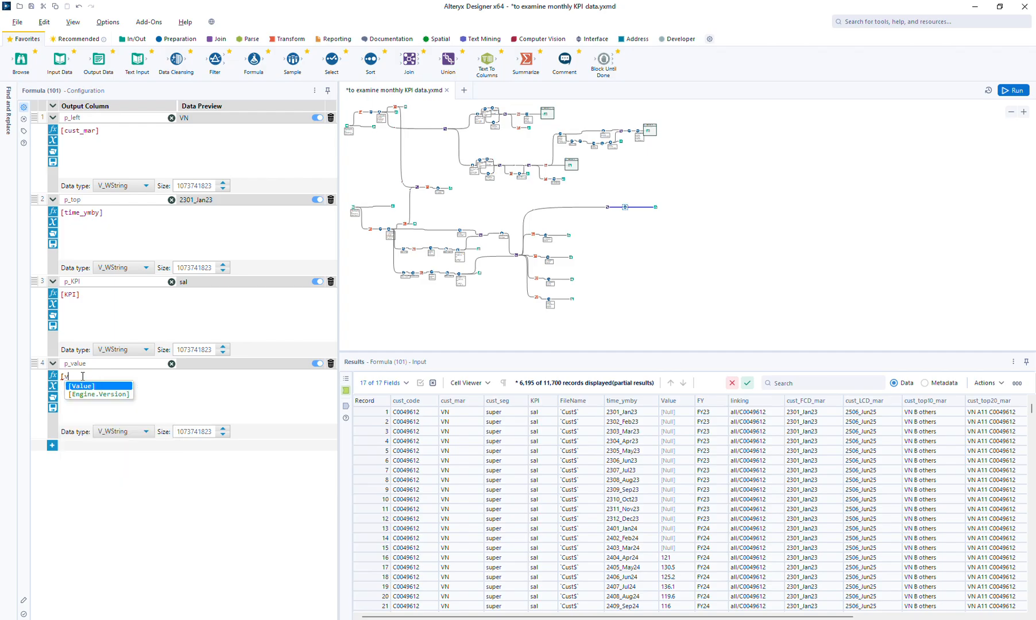
{"action": "key", "text": "Return"}
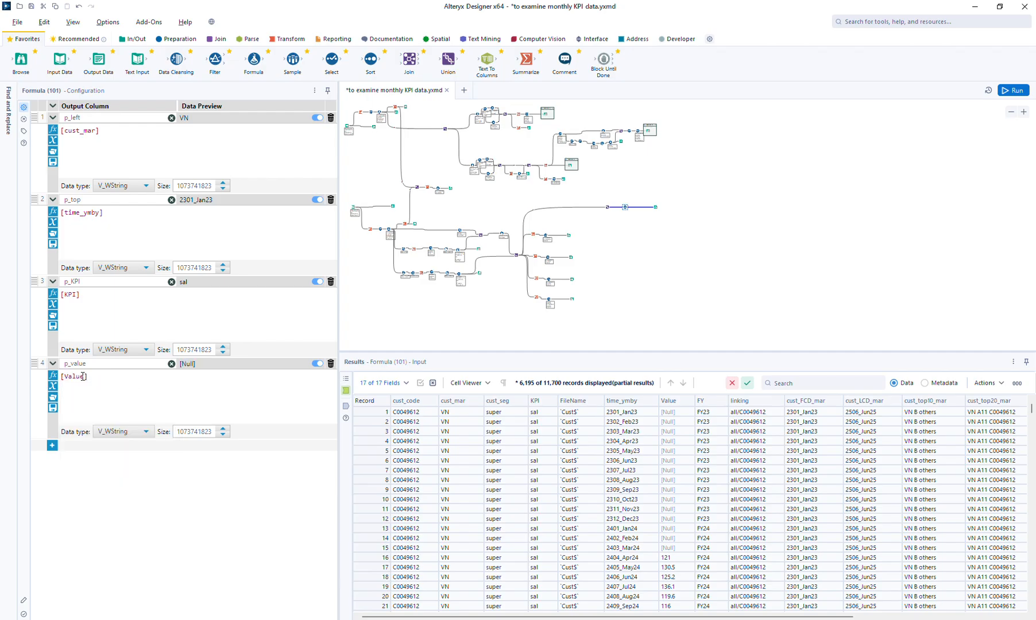
{"action": "left_click", "coordinate": [127, 431]}
{"action": "left_click", "coordinate": [122, 484]}
Insert a Cross Tab tool between the new Formula tool and the Browse, grouping the data by p_left and p_KPI
{"action": "left_click_drag", "start_coordinate": [656, 207], "coordinate": [665, 206]}
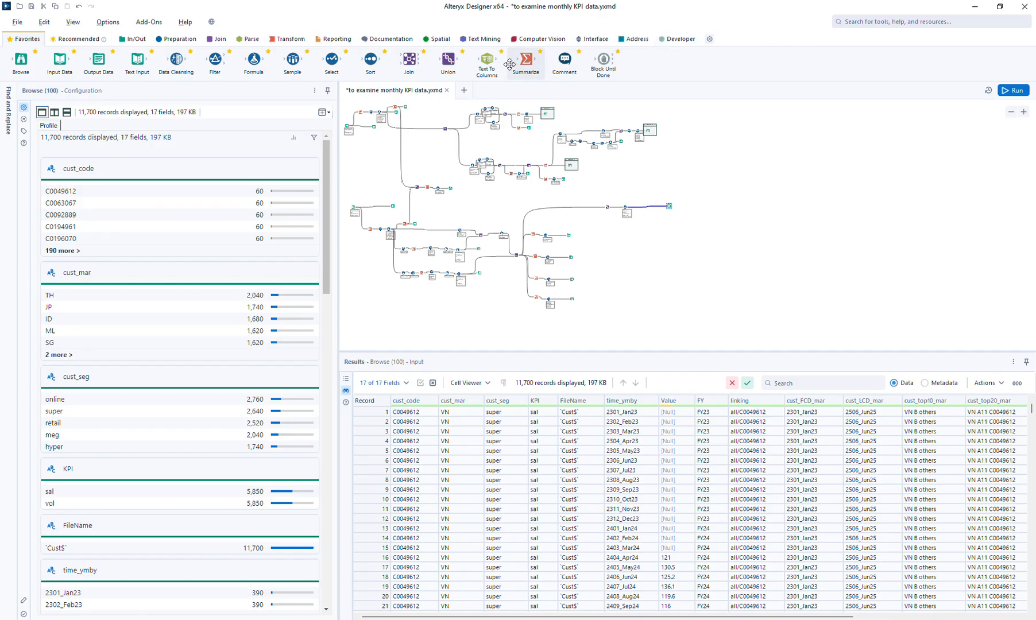
{"action": "left_click", "coordinate": [287, 38]}
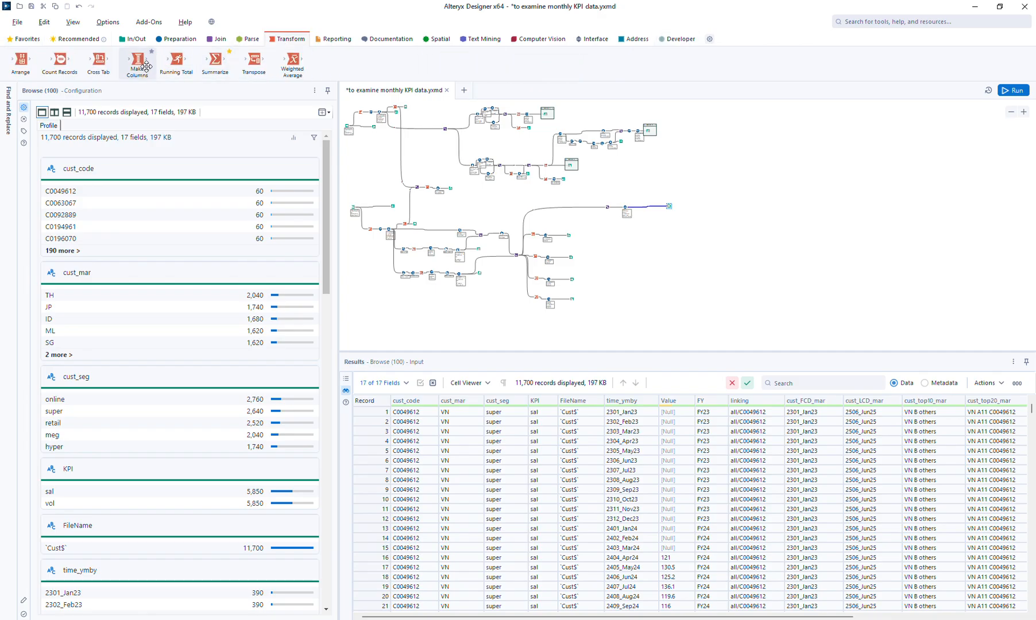
{"action": "left_click_drag", "start_coordinate": [102, 59], "coordinate": [643, 207]}
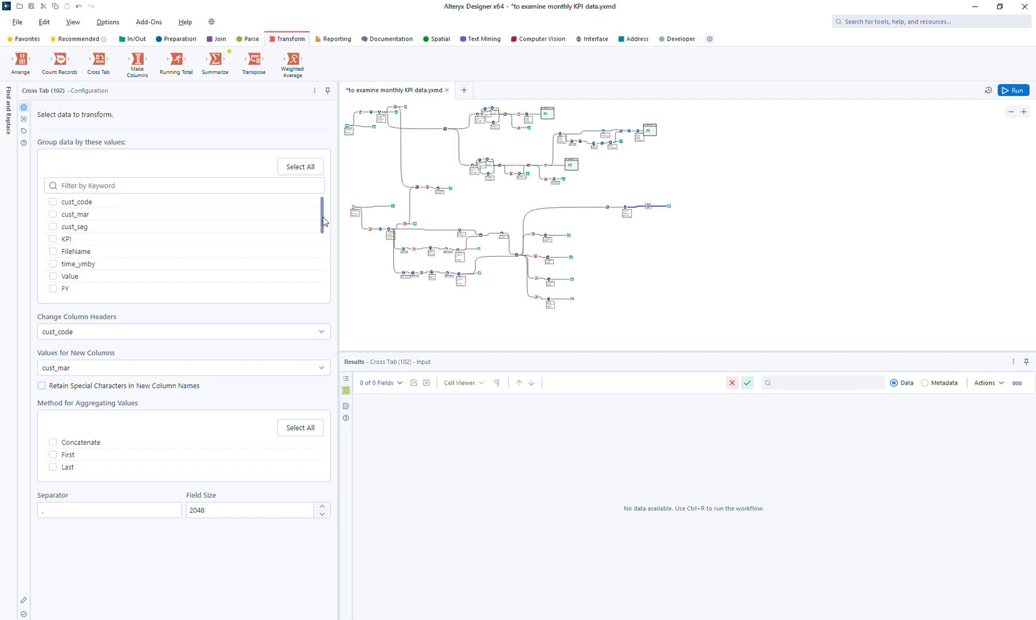
{"action": "left_click_drag", "start_coordinate": [323, 222], "coordinate": [322, 282]}
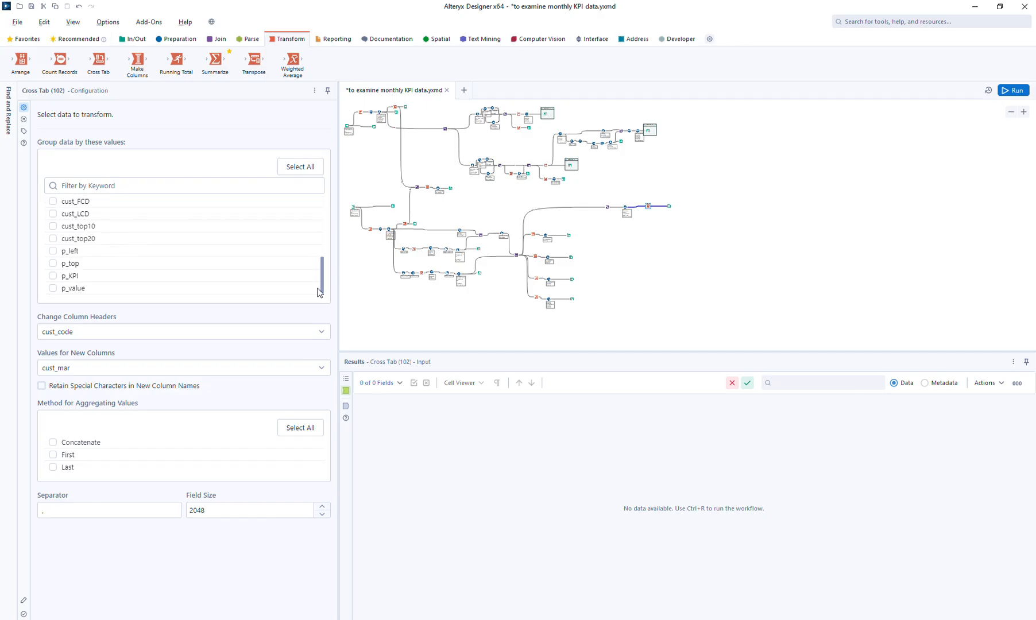
{"action": "left_click", "coordinate": [53, 251]}
{"action": "left_click", "coordinate": [55, 276]}
Use p_top for the Cross Tab's column headers
{"action": "left_click", "coordinate": [69, 331]}
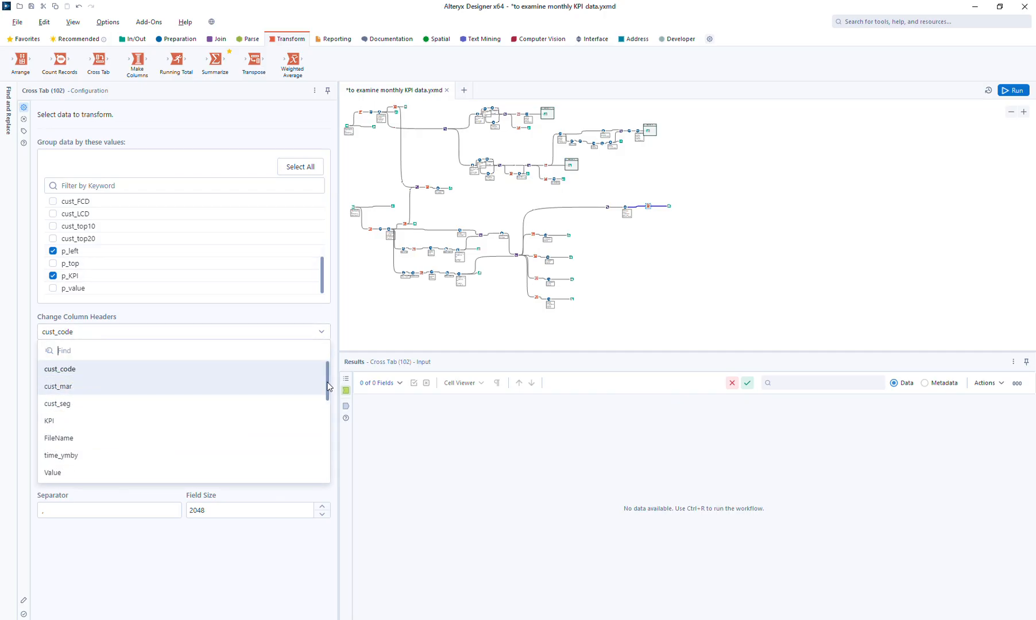
{"action": "left_click_drag", "start_coordinate": [327, 386], "coordinate": [324, 460]}
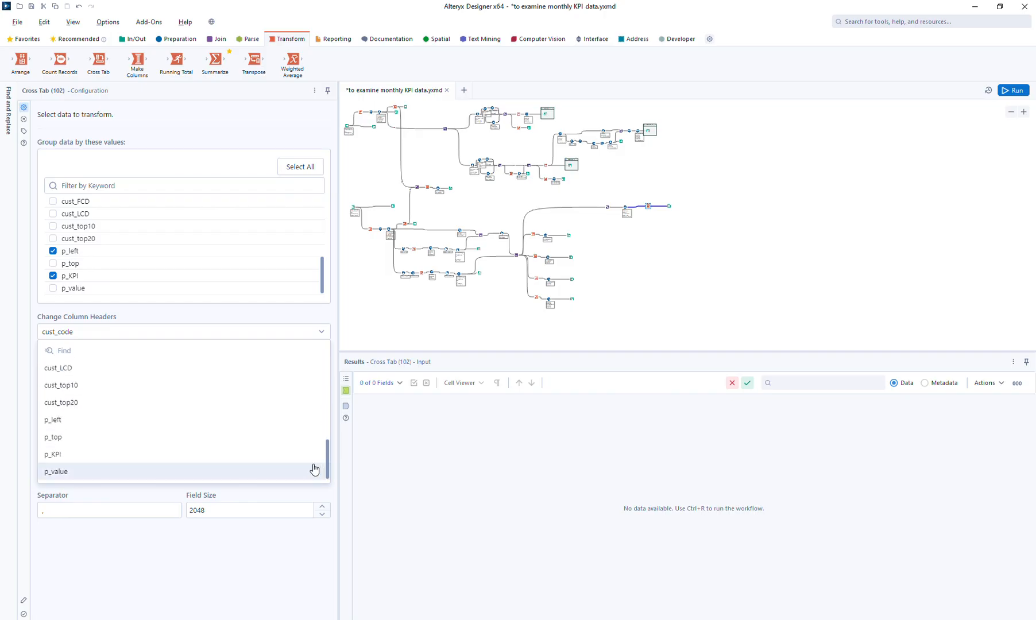
{"action": "left_click", "coordinate": [58, 441]}
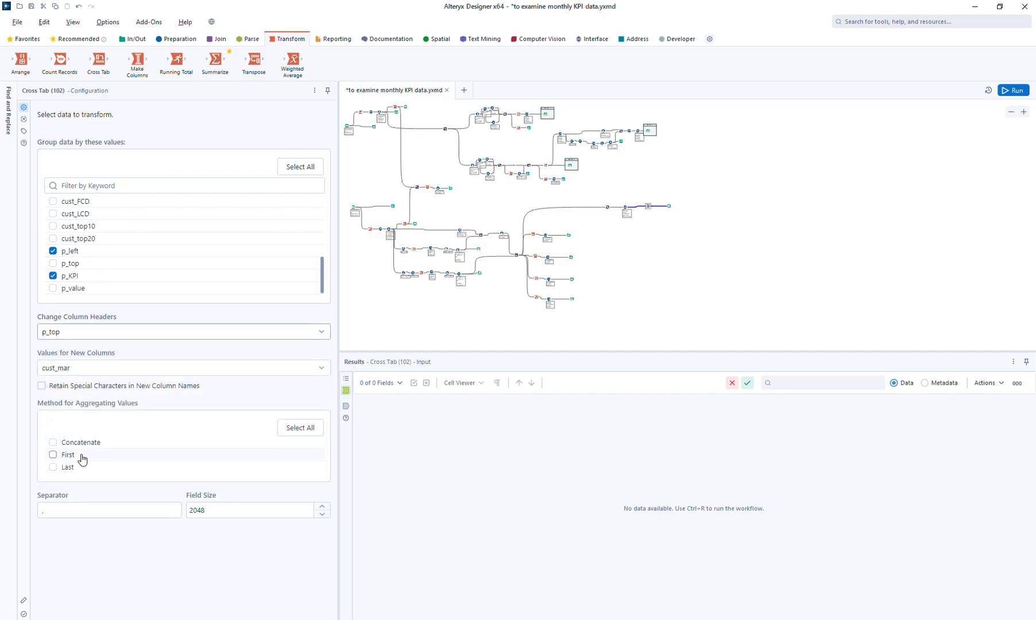
{"action": "left_click", "coordinate": [63, 372]}
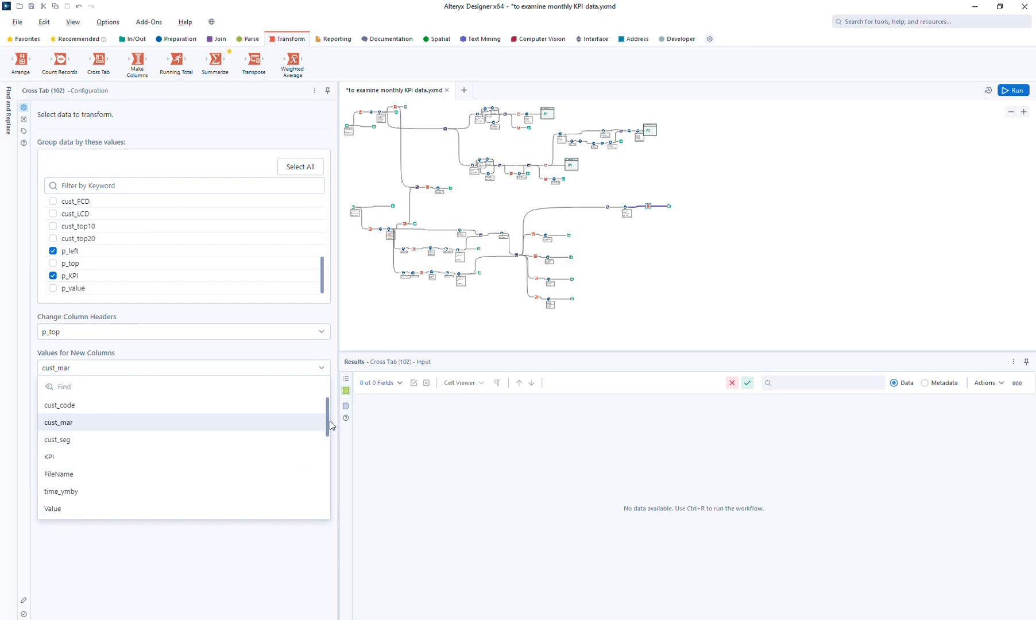
Insert a Select tool between the Formula and Cross Tab tools and keep only p_left, p_top, p_KPI and p_value
{"action": "left_click", "coordinate": [177, 42]}
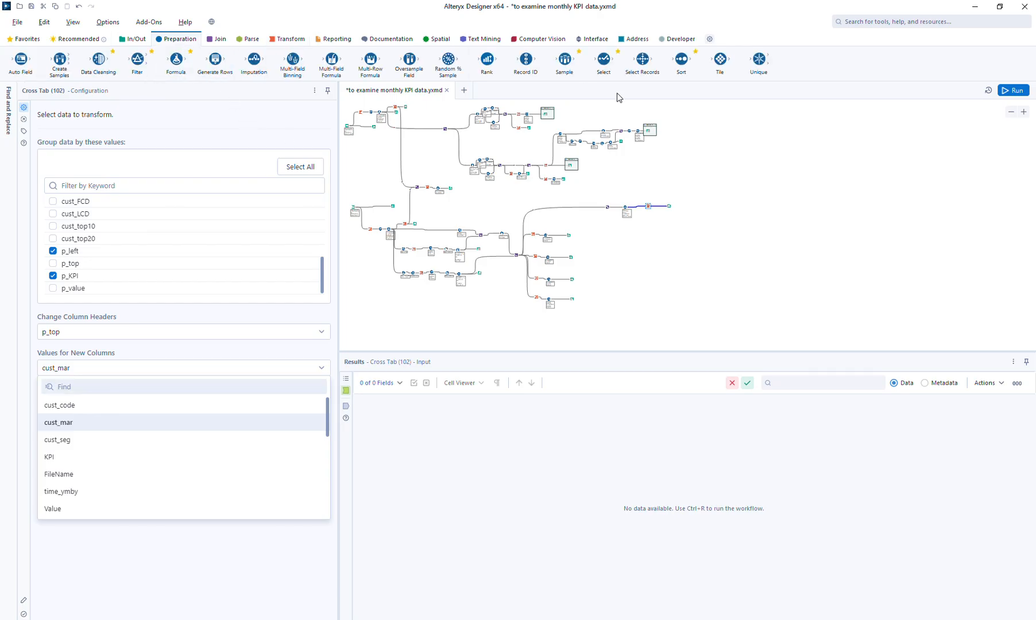
{"action": "left_click_drag", "start_coordinate": [602, 64], "coordinate": [633, 208]}
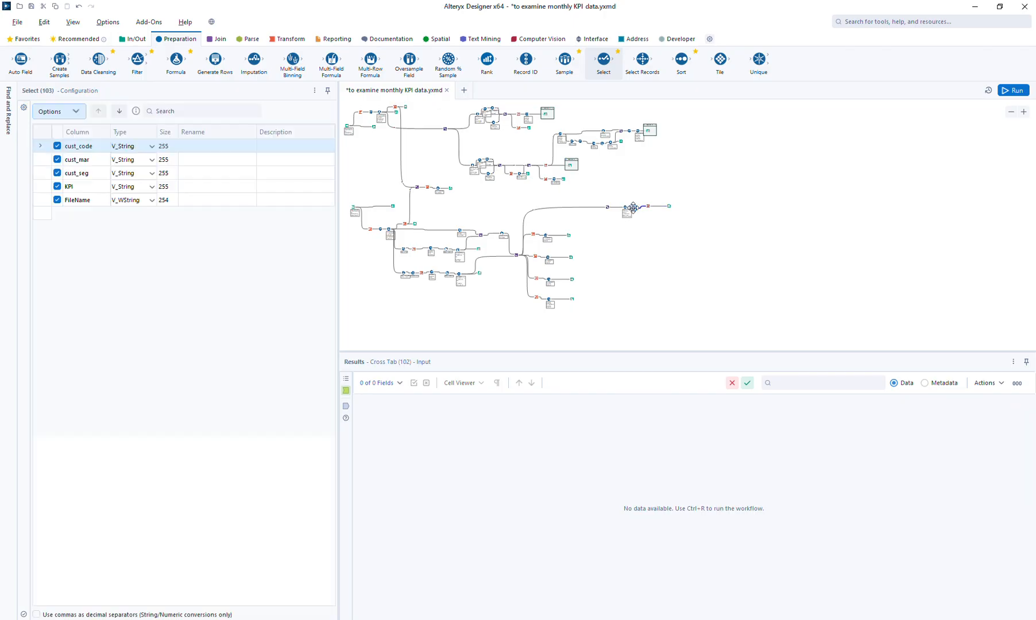
{"action": "left_click", "coordinate": [57, 133]}
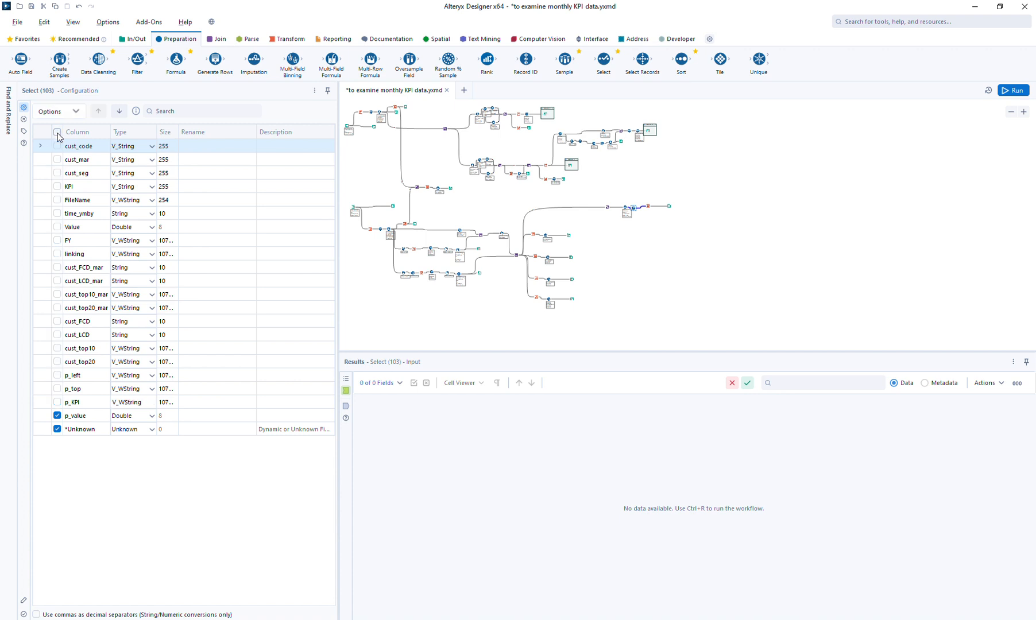
{"action": "left_click", "coordinate": [58, 375]}
{"action": "left_click", "coordinate": [57, 389]}
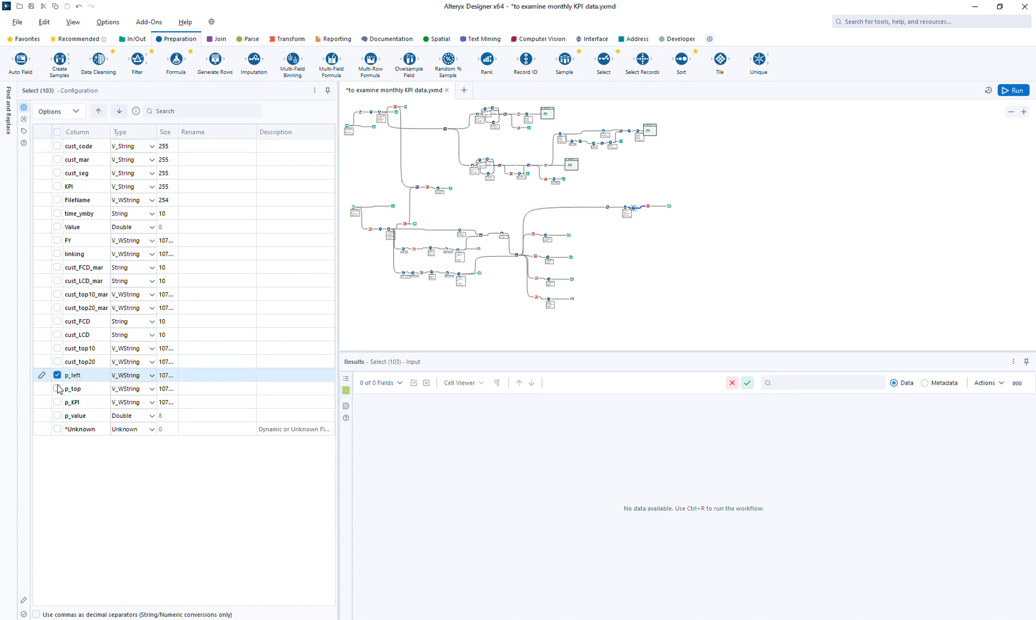
{"action": "left_click", "coordinate": [57, 402]}
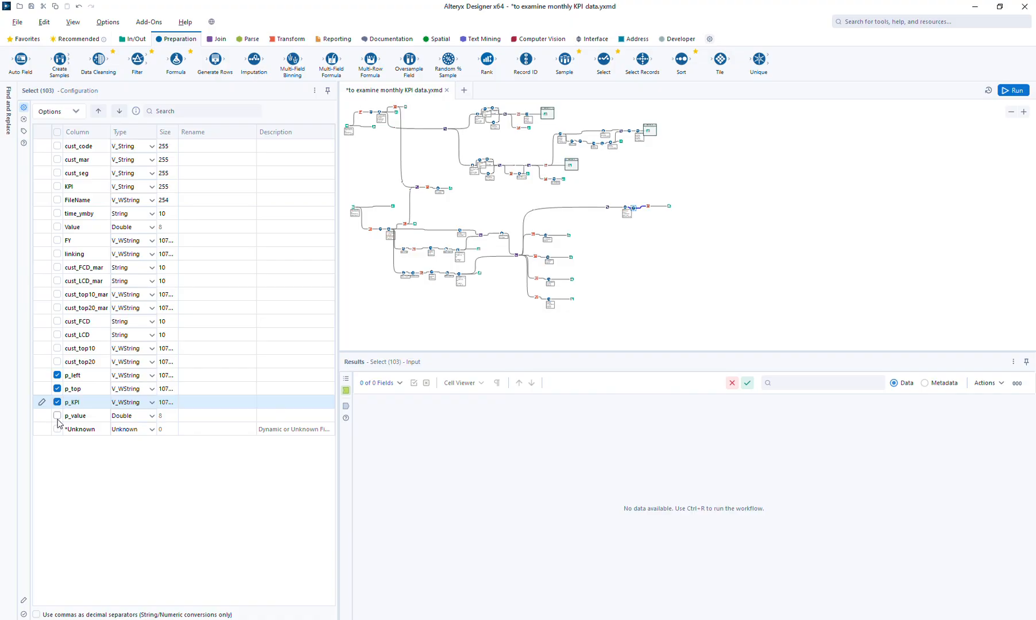
{"action": "left_click", "coordinate": [57, 415]}
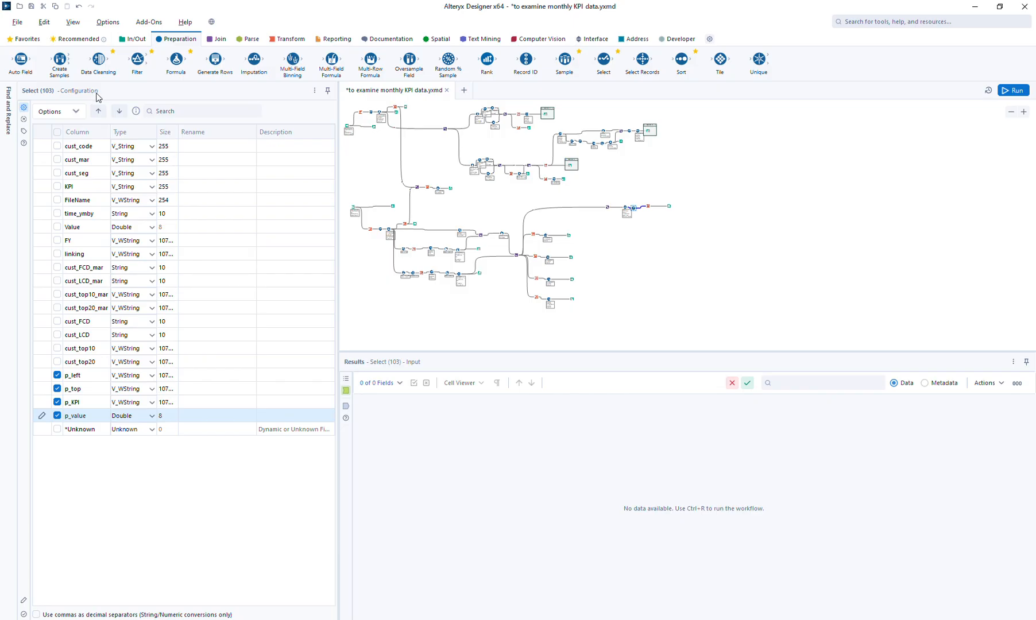
Reorder the selected fields so p_value comes directly before p_left
{"action": "left_click", "coordinate": [99, 111]}
{"action": "left_click", "coordinate": [99, 110]}
{"action": "left_click", "coordinate": [98, 111]}
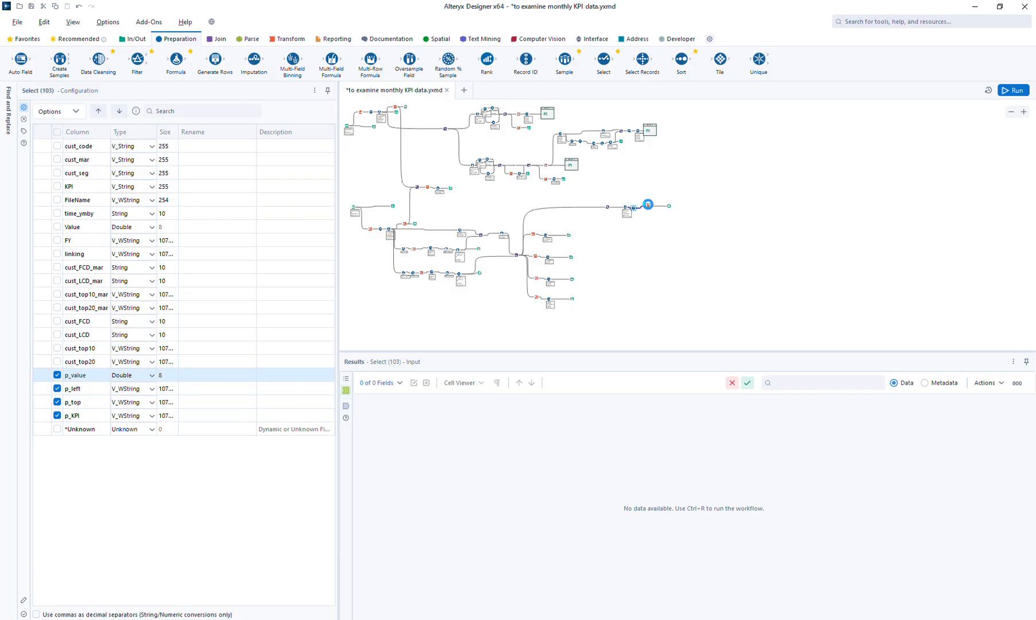
Set the Cross Tab's values for new columns to p_value and aggregate them by Sum
{"action": "left_click", "coordinate": [648, 205]}
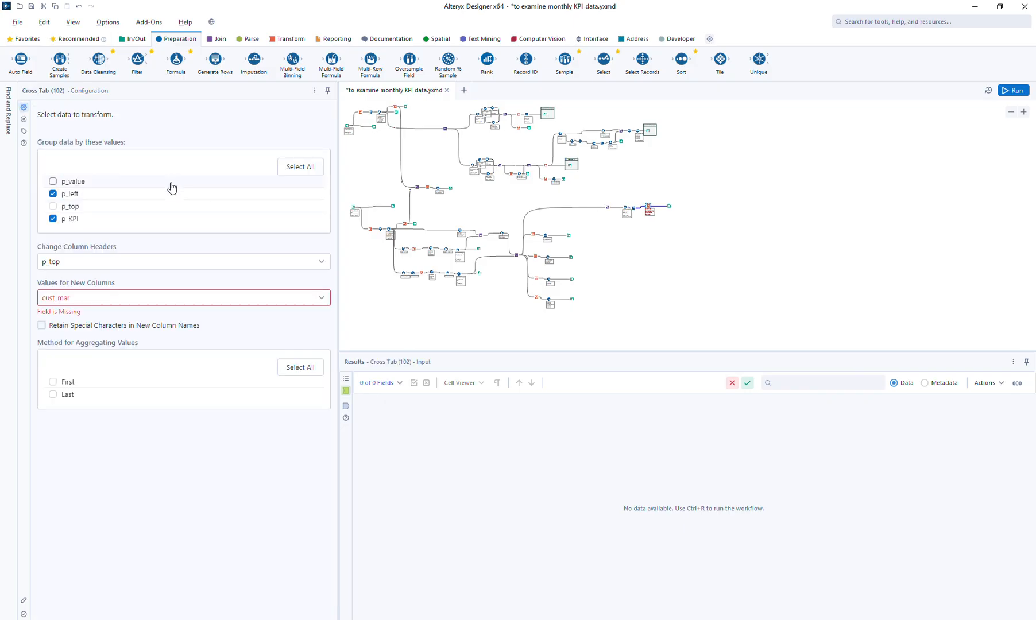
{"action": "left_click", "coordinate": [70, 298]}
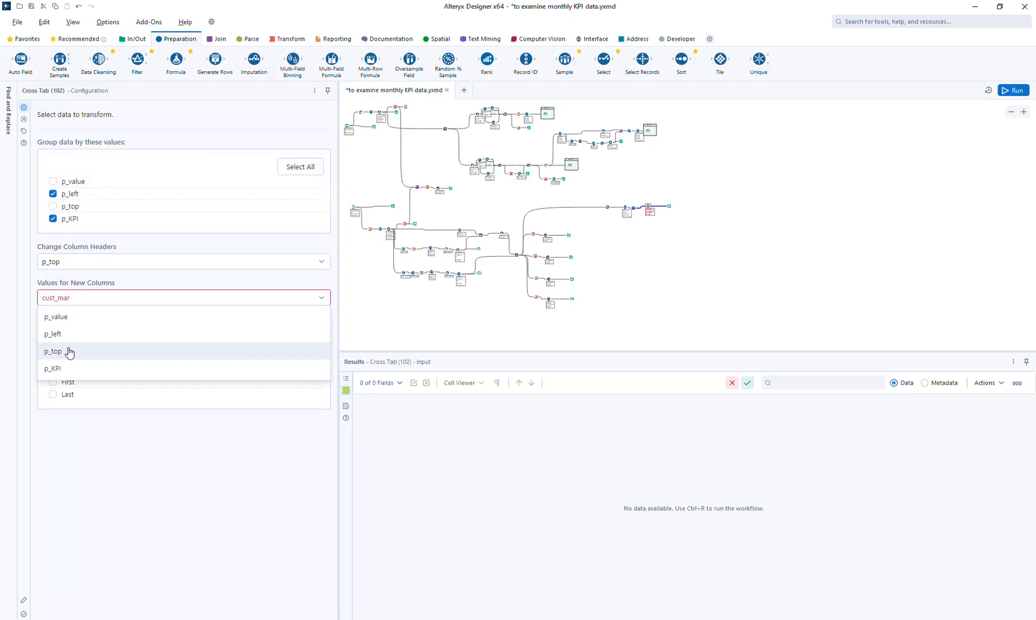
{"action": "left_click", "coordinate": [58, 318]}
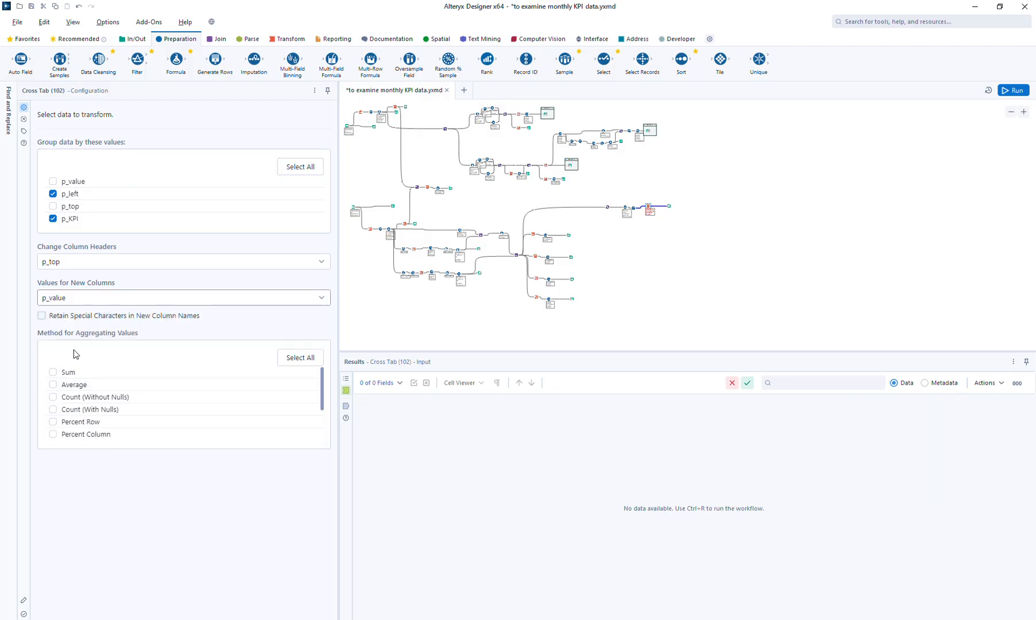
{"action": "left_click", "coordinate": [64, 374]}
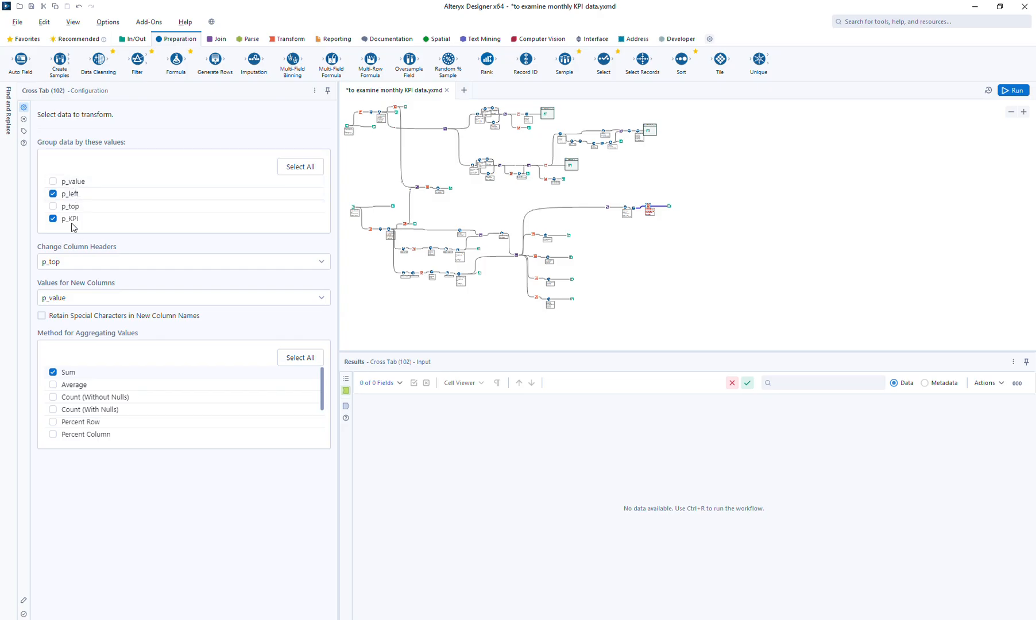
Run the workflow and view the cross tab output in its Browse tool
{"action": "left_click", "coordinate": [1015, 90]}
{"action": "left_click", "coordinate": [670, 207]}
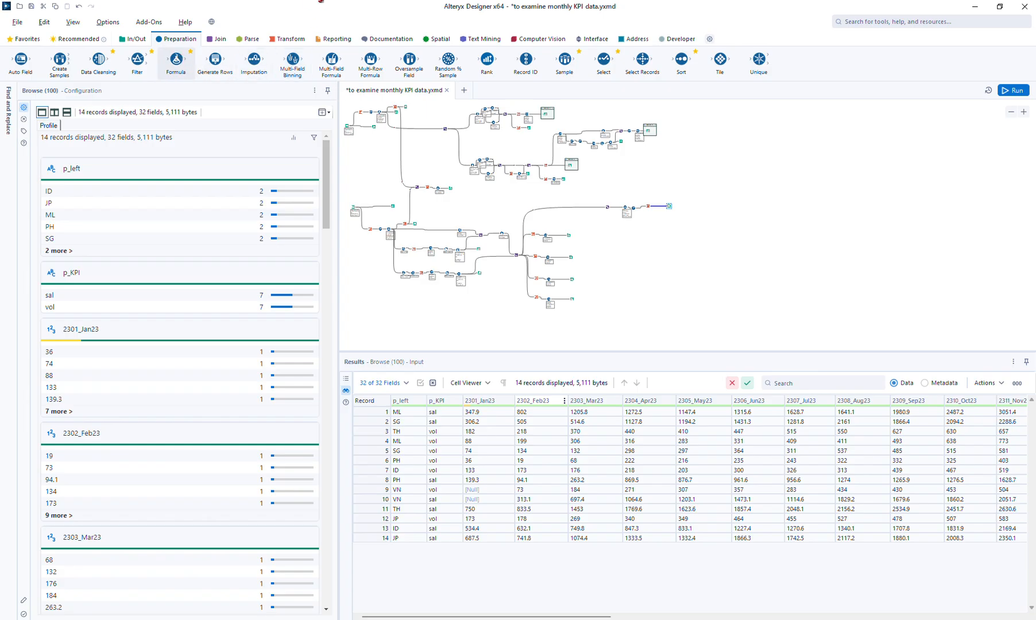
Insert a Sort tool between Cross Tab and Browse, sort ascending by p_left and p_KPI, and rerun the workflow
{"action": "left_click_drag", "start_coordinate": [646, 213], "coordinate": [658, 207]}
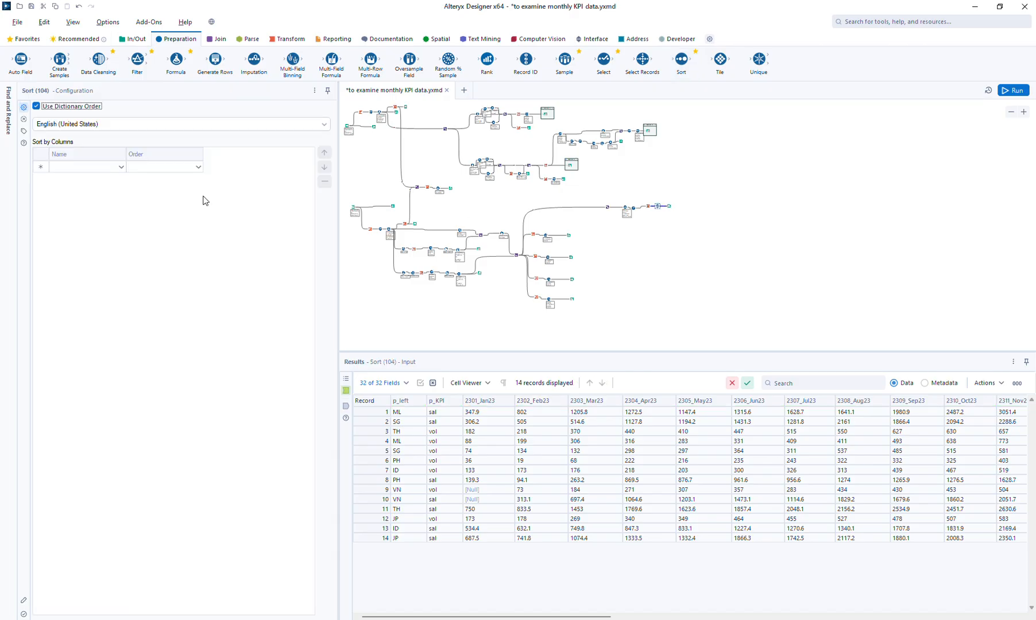
{"action": "left_click", "coordinate": [98, 167]}
{"action": "left_click", "coordinate": [87, 177]}
{"action": "left_click", "coordinate": [84, 179]}
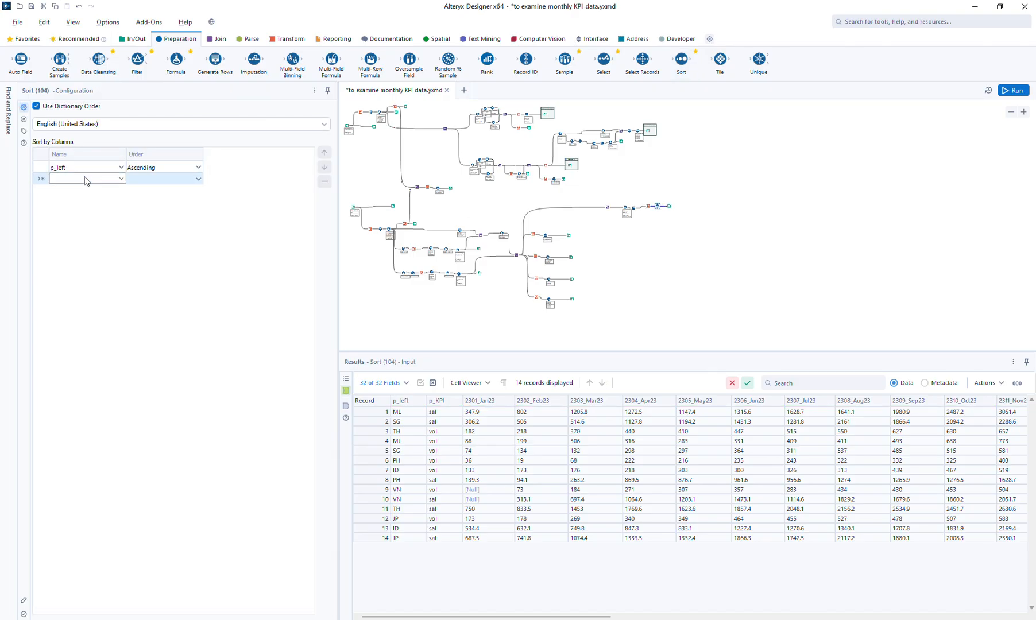
{"action": "left_click", "coordinate": [87, 200]}
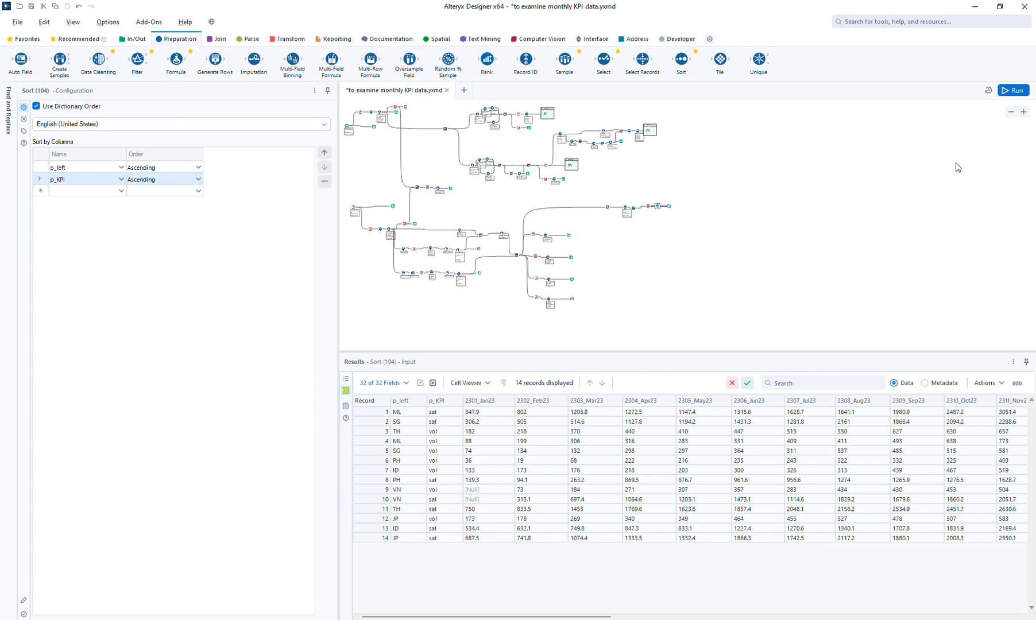
{"action": "left_click", "coordinate": [1015, 90]}
{"action": "left_click", "coordinate": [669, 205]}
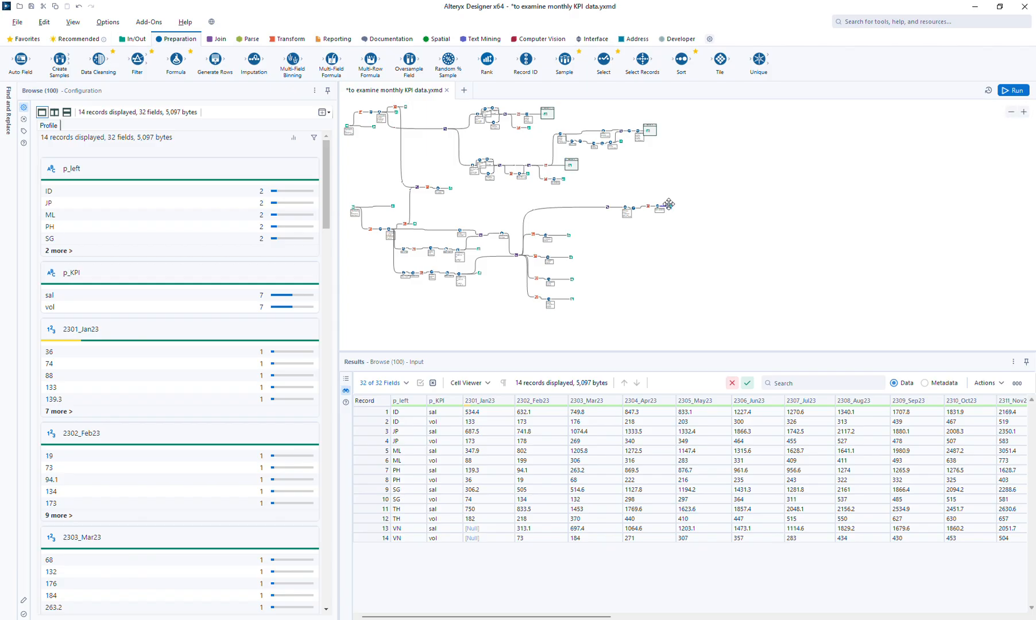
Move the Select, Cross Tab, Sort and Browse tools farther from the Formula tool to leave room between them
{"action": "left_click", "coordinate": [626, 208]}
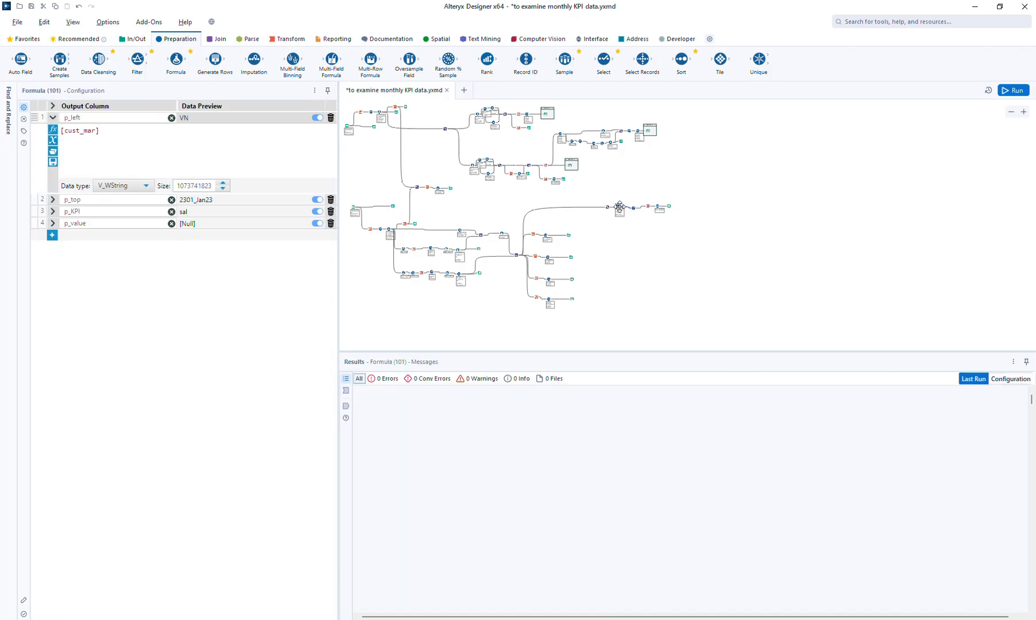
{"action": "left_click_drag", "start_coordinate": [630, 194], "coordinate": [684, 205]}
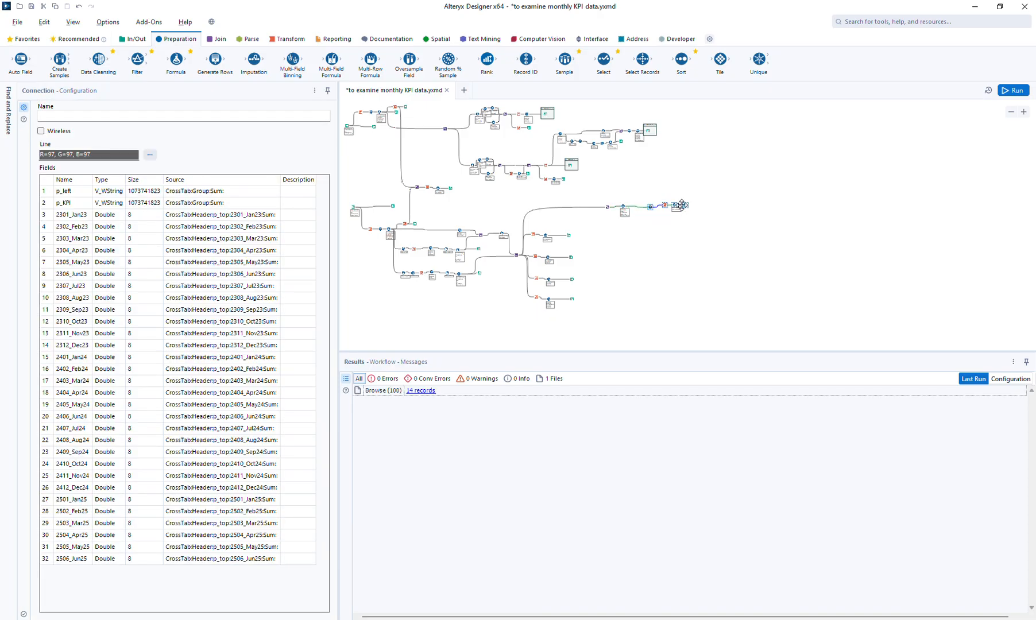
{"action": "left_click", "coordinate": [623, 206]}
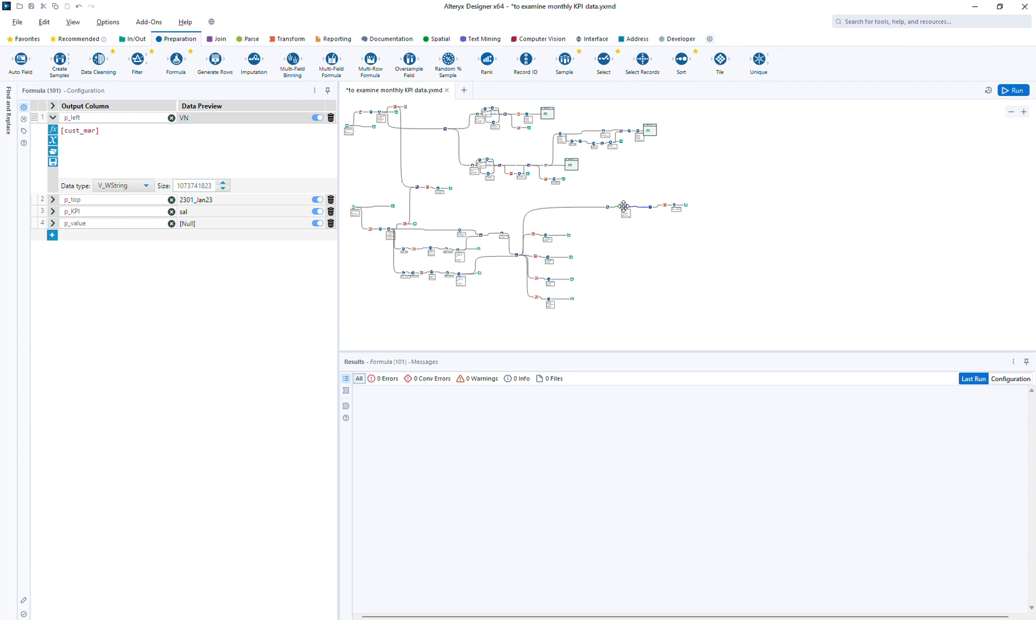
{"action": "left_click", "coordinate": [687, 207]}
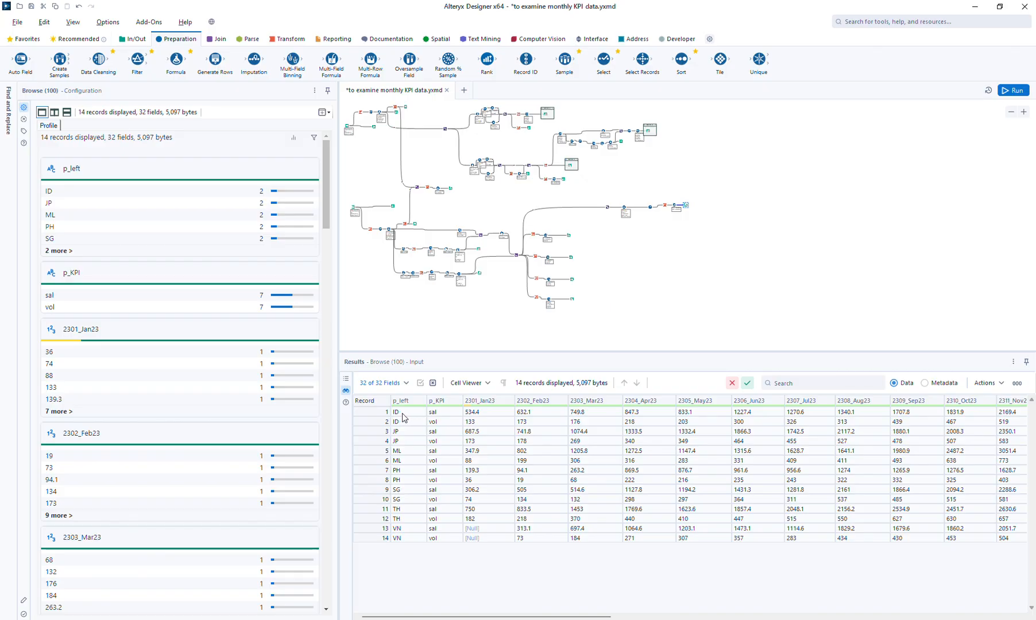
Change the Formula tool's p_left expression to "by market: " + [cust_mar]
{"action": "left_click", "coordinate": [625, 208]}
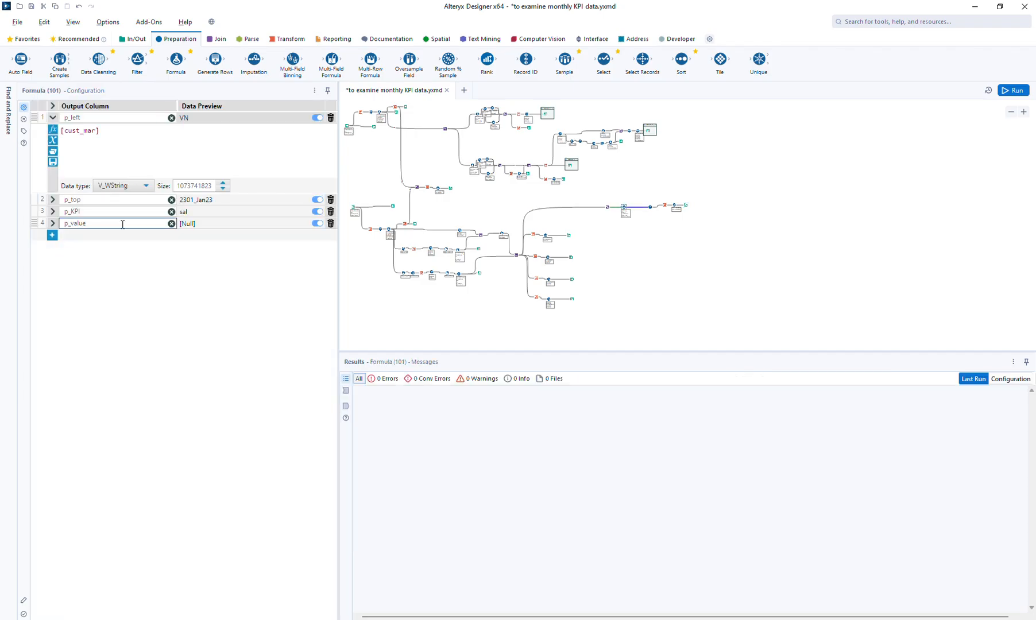
{"action": "left_click", "coordinate": [119, 143]}
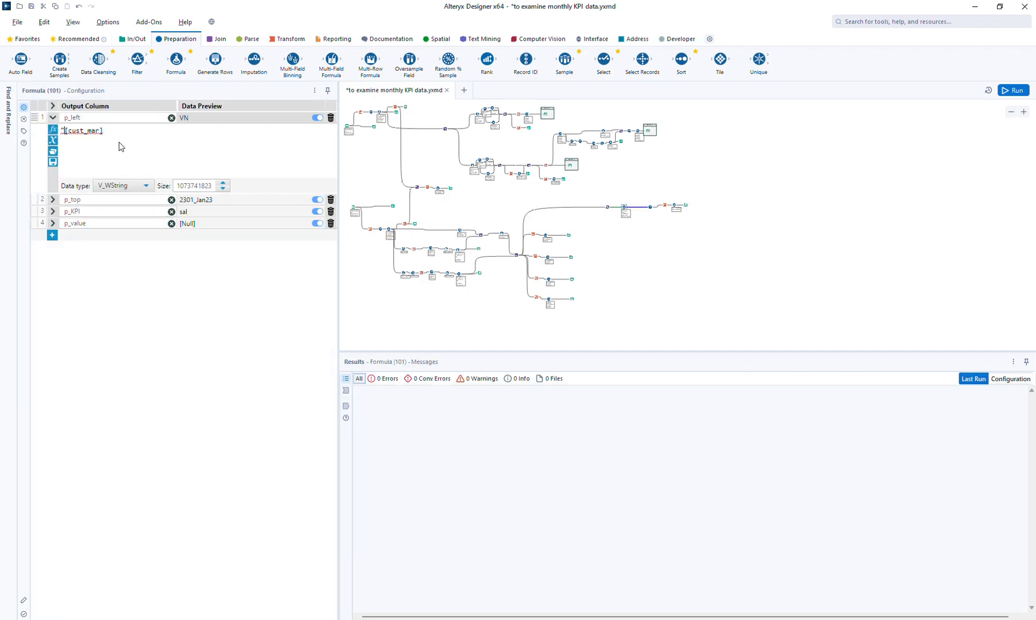
{"action": "key", "text": "Home"}
{"action": "type", "text": "\"bu"}
{"action": "key", "text": "BackSpace"}
{"action": "key", "text": "BackSpace"}
{"action": "type", "text": "y market: \" +"}
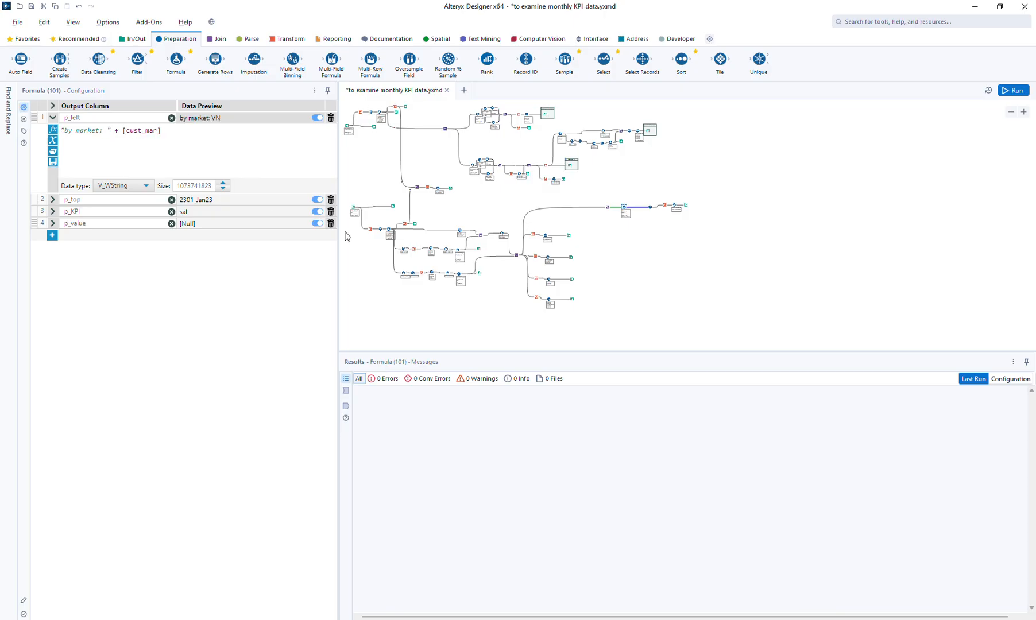
Duplicate the market Formula tool and place the copy directly below the original
{"action": "left_click", "coordinate": [624, 206]}
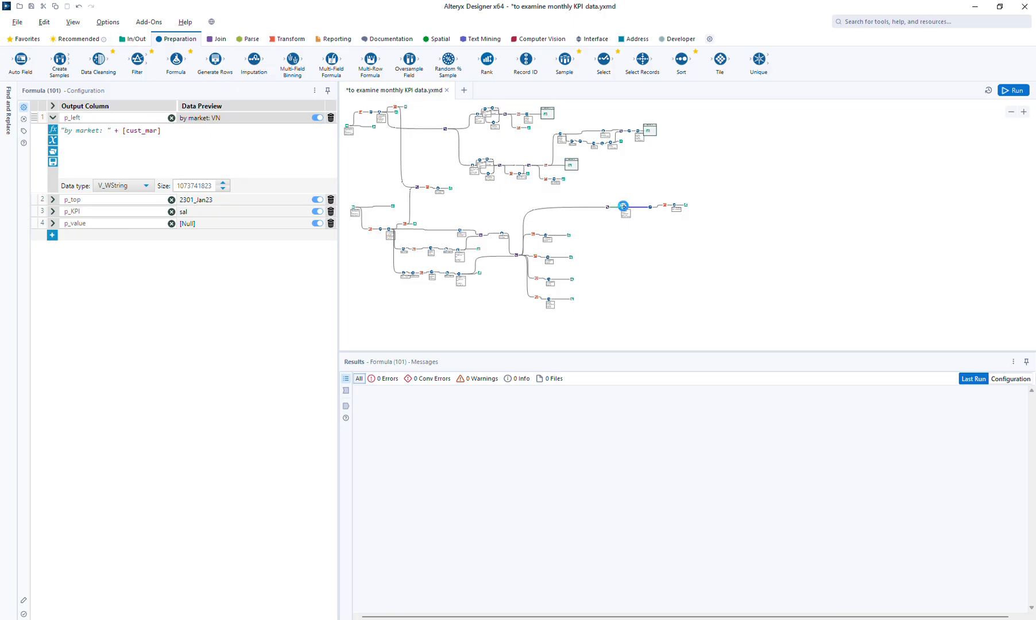
{"action": "left_click", "coordinate": [624, 231]}
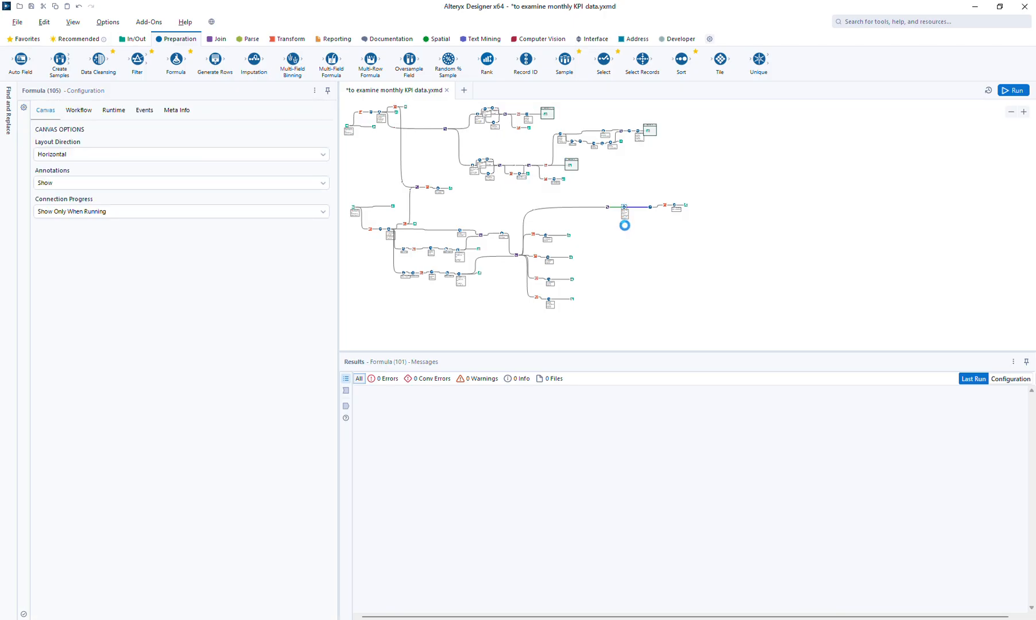
{"action": "key", "text": "ctrl+v"}
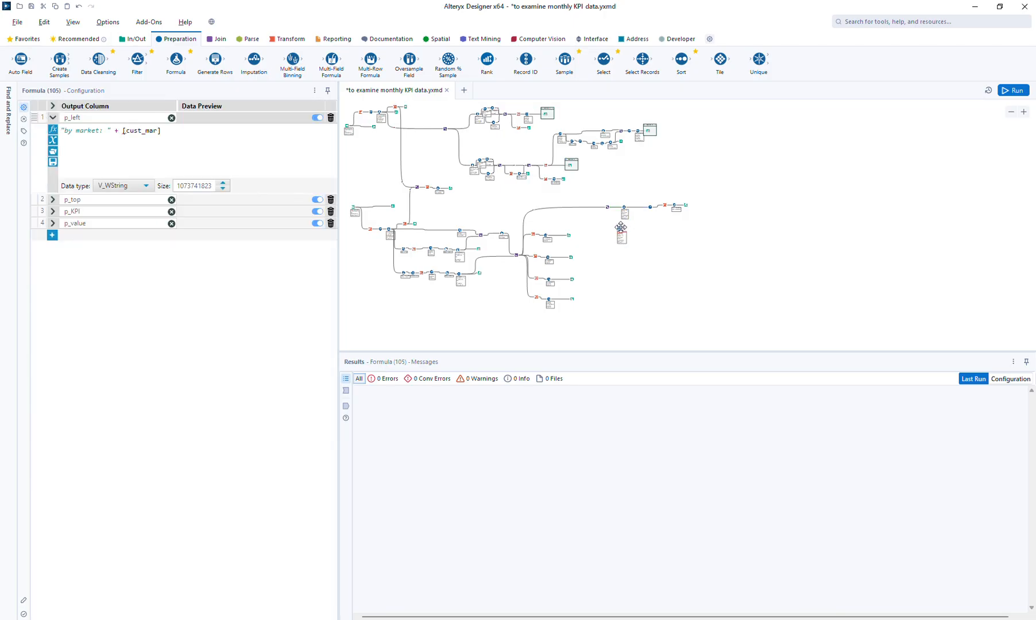
{"action": "left_click_drag", "start_coordinate": [621, 228], "coordinate": [635, 216]}
{"action": "left_click_drag", "start_coordinate": [634, 216], "coordinate": [628, 223]}
Change the copied Formula tool's p_left expression to "by segment: " + [cust_seg]
{"action": "double_click", "coordinate": [98, 133]}
{"action": "type", "text": "segment"}
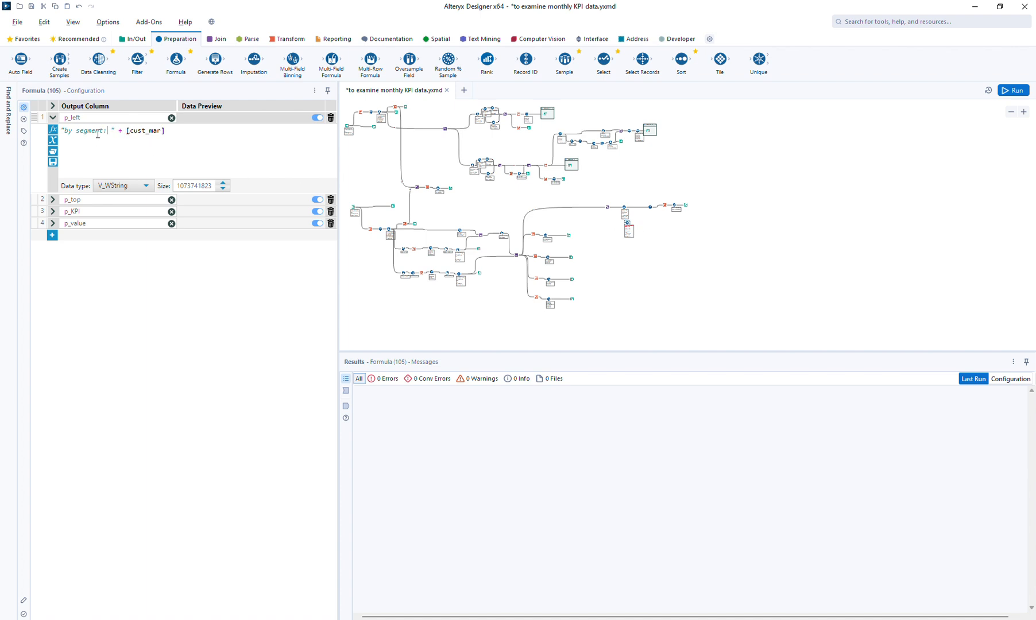
{"action": "key", "text": "Right"}
{"action": "key", "text": "shift+Right"}
{"action": "key", "text": "shift+Right"}
{"action": "key", "text": "shift+Right"}
{"action": "type", "text": "se"}
Connect the segment Formula to the same data stream and combine both Formula outputs with a Union placed before the Select tool
{"action": "left_click", "coordinate": [628, 223]}
{"action": "left_click", "coordinate": [624, 213]}
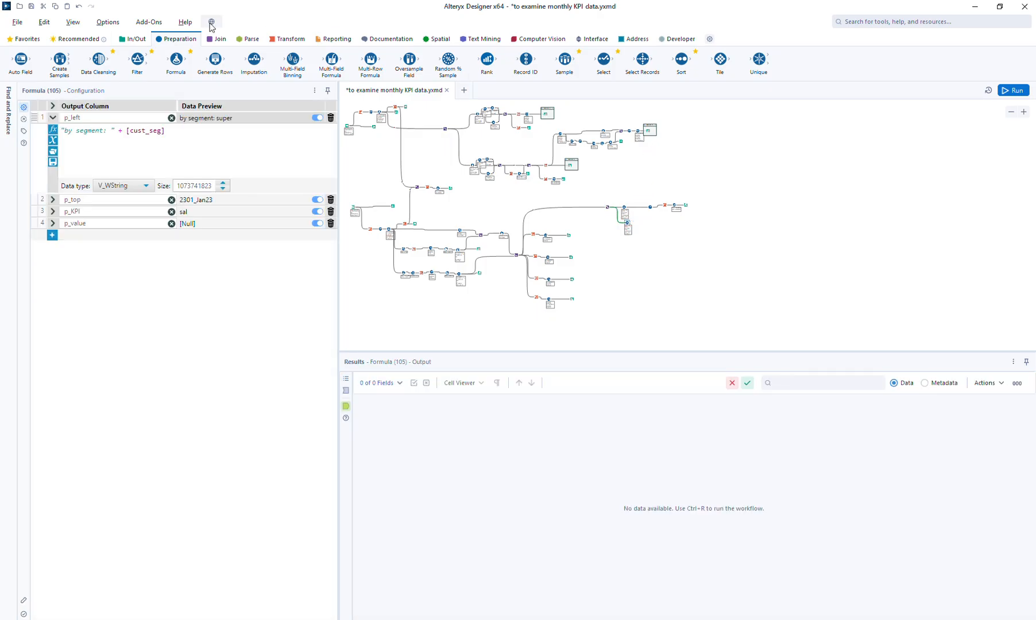
{"action": "left_click", "coordinate": [219, 41]}
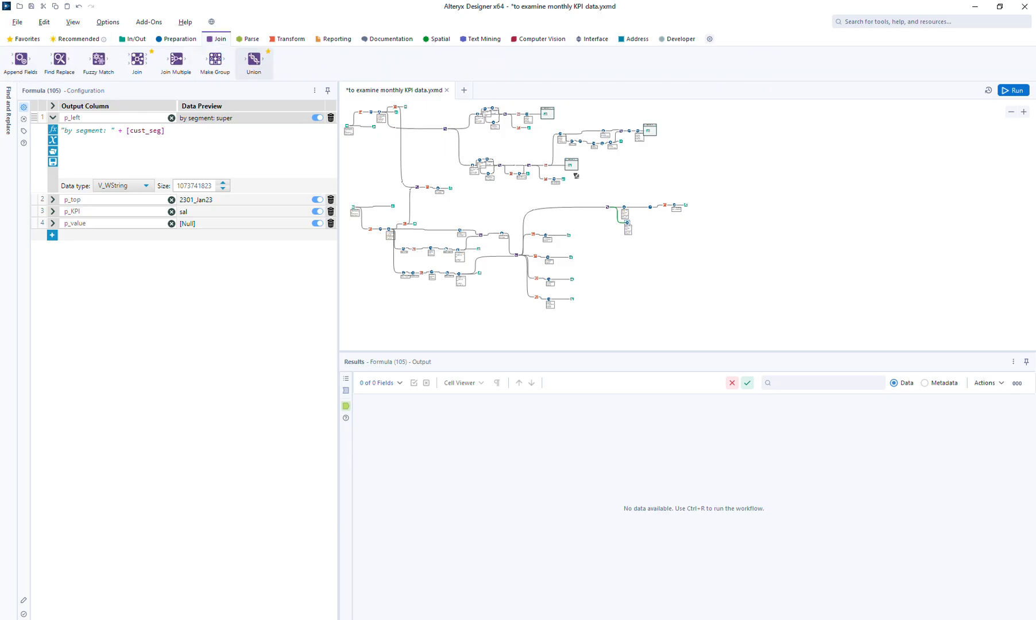
{"action": "left_click_drag", "start_coordinate": [576, 176], "coordinate": [638, 206]}
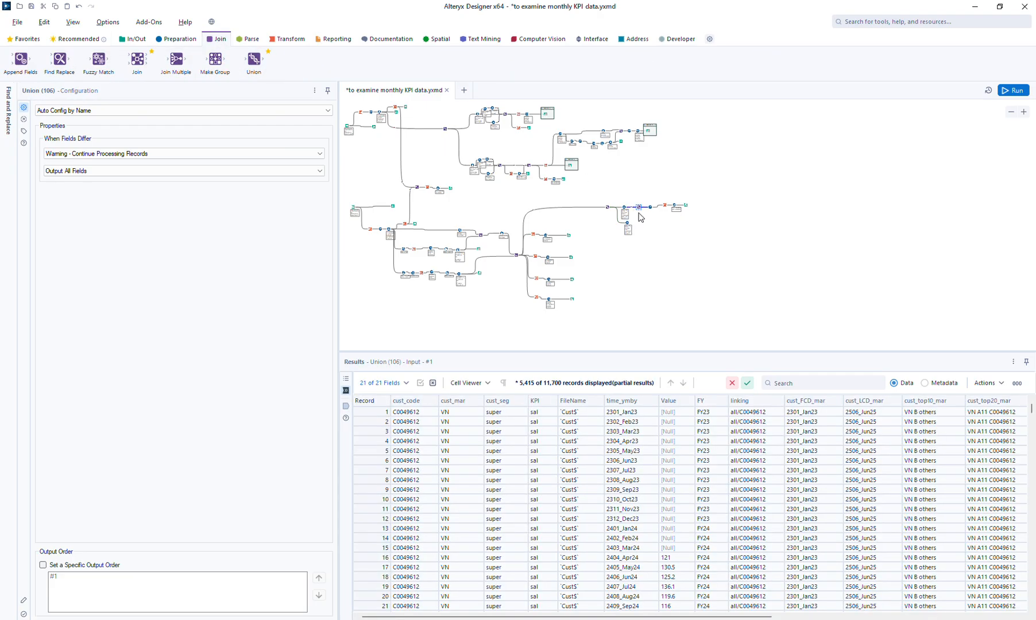
{"action": "left_click", "coordinate": [639, 208]}
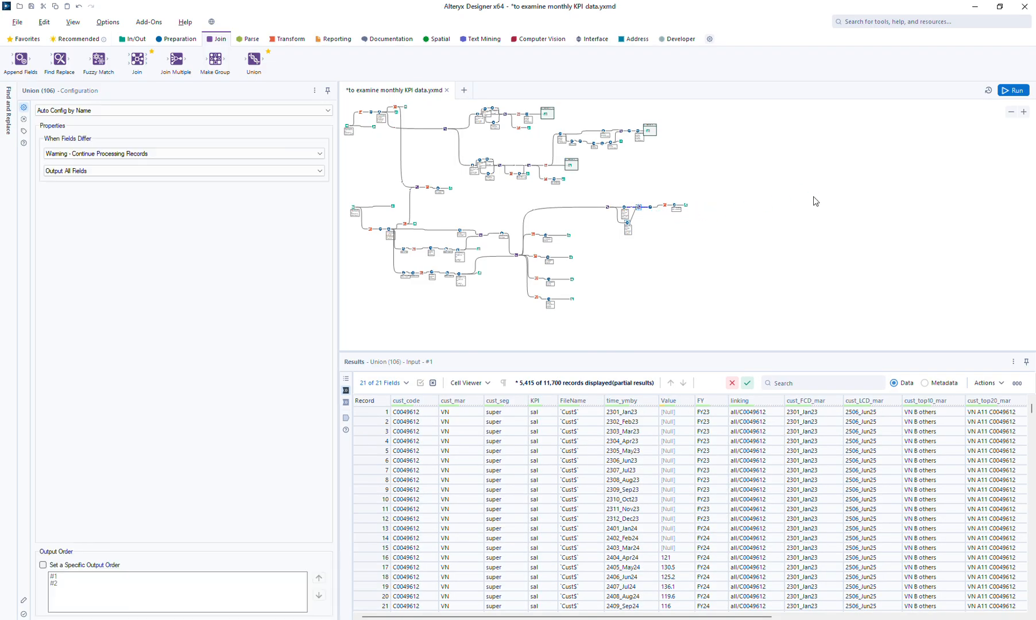
Run the workflow and review the market and segment rows in the Browse results
{"action": "left_click", "coordinate": [1013, 90]}
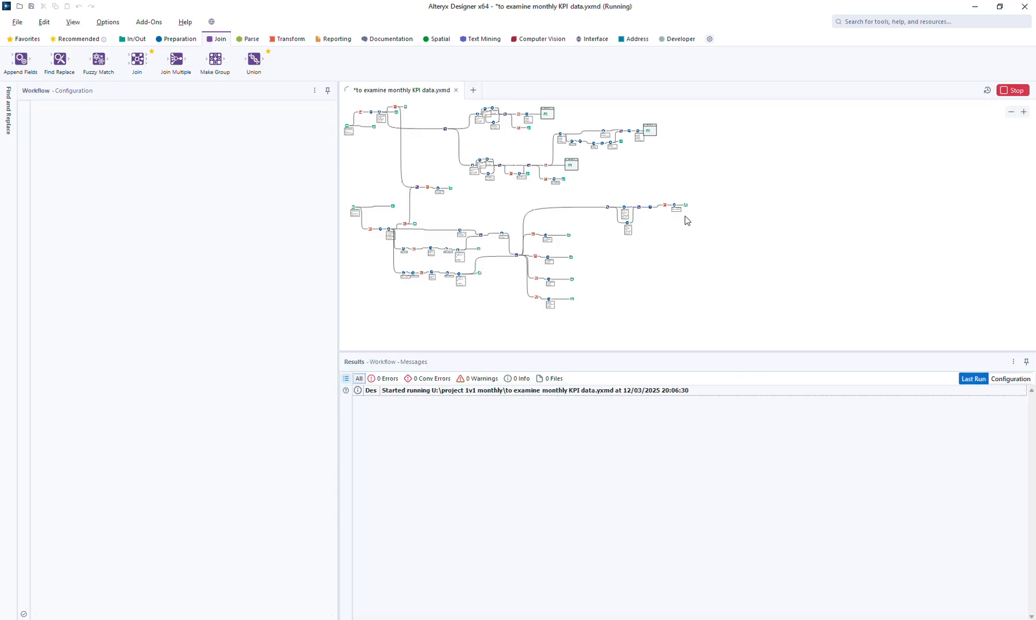
{"action": "left_click", "coordinate": [685, 205]}
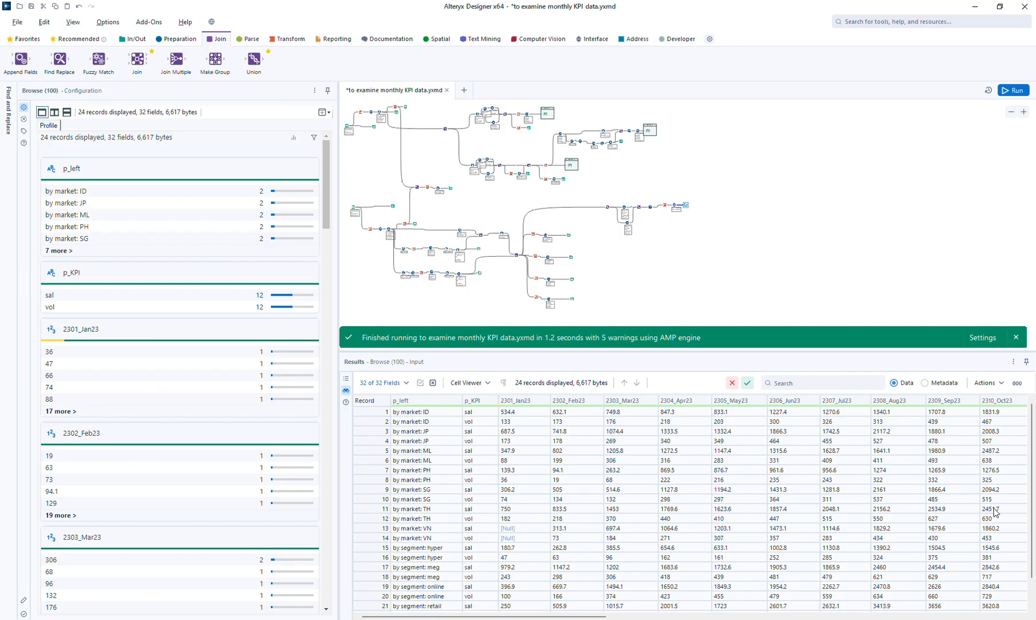
{"action": "scroll", "coordinate": [1032, 472], "scroll_direction": "down", "scroll_amount": 1}
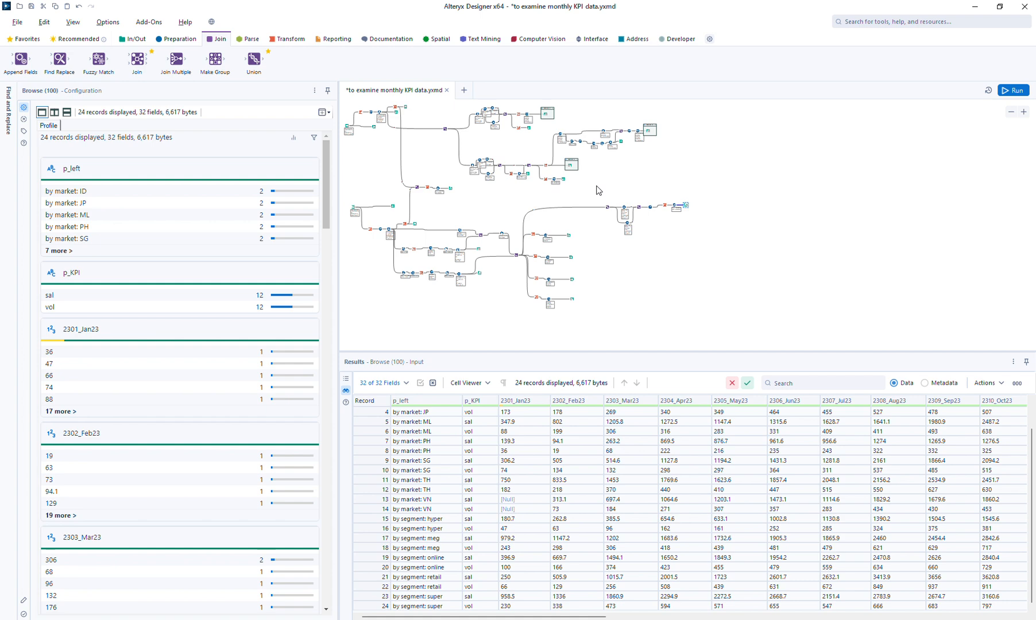
Duplicate the segment Formula tool below itself and connect the copy between the incoming data stream and the Union
{"action": "scroll", "coordinate": [677, 254], "scroll_direction": "up", "scroll_amount": 5}
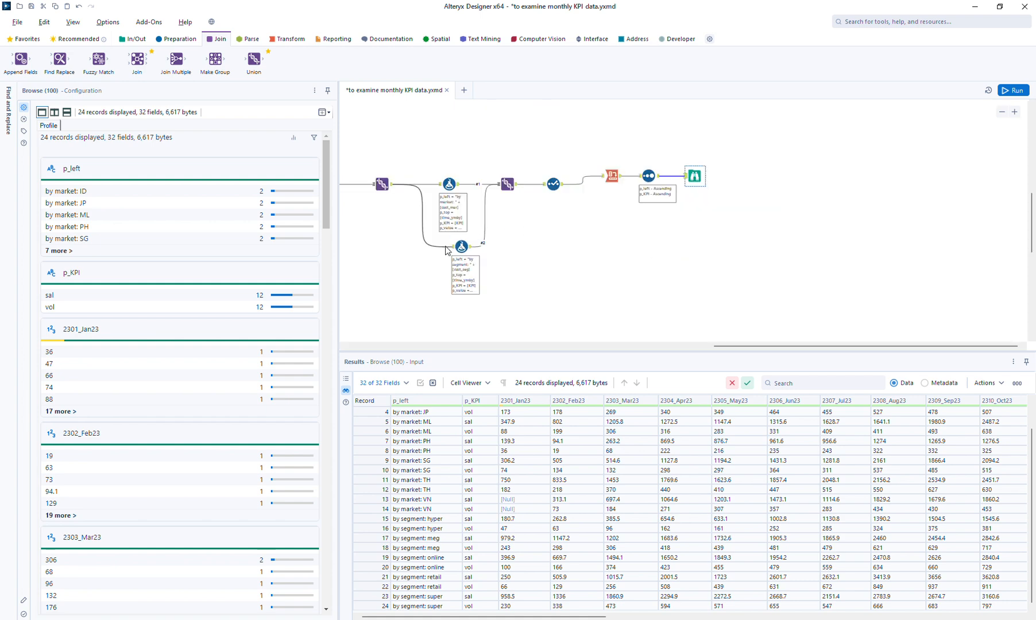
{"action": "left_click_drag", "start_coordinate": [456, 248], "coordinate": [448, 248]}
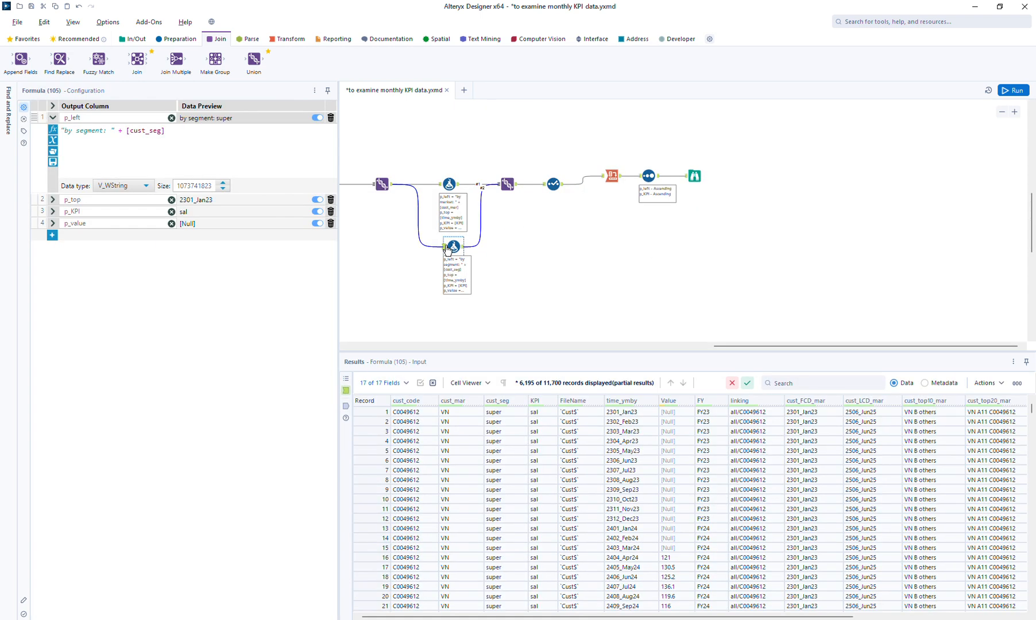
{"action": "left_click", "coordinate": [448, 304]}
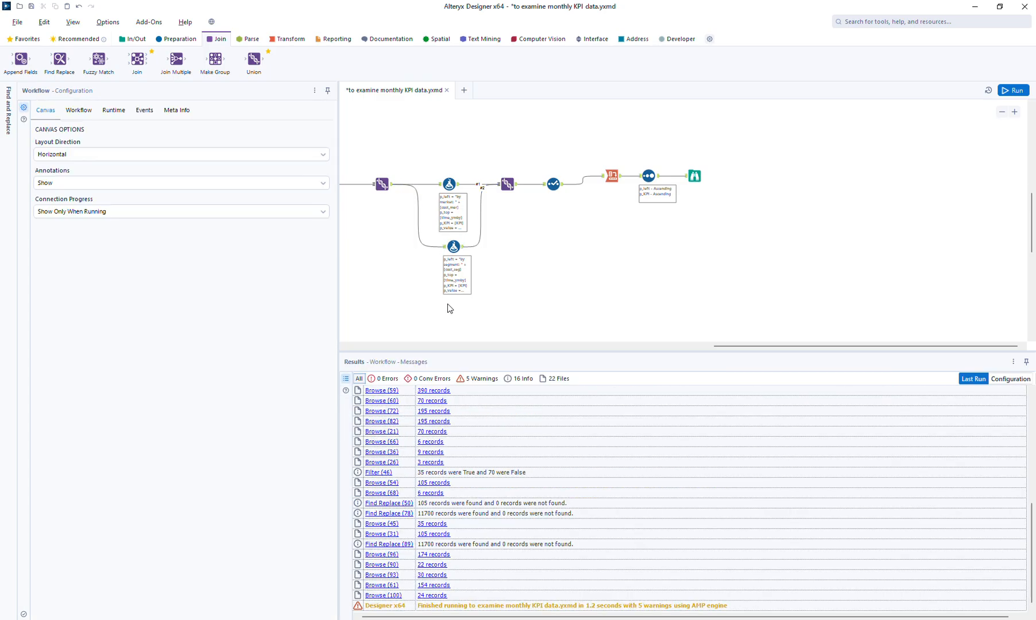
{"action": "key", "text": "ctrl+v"}
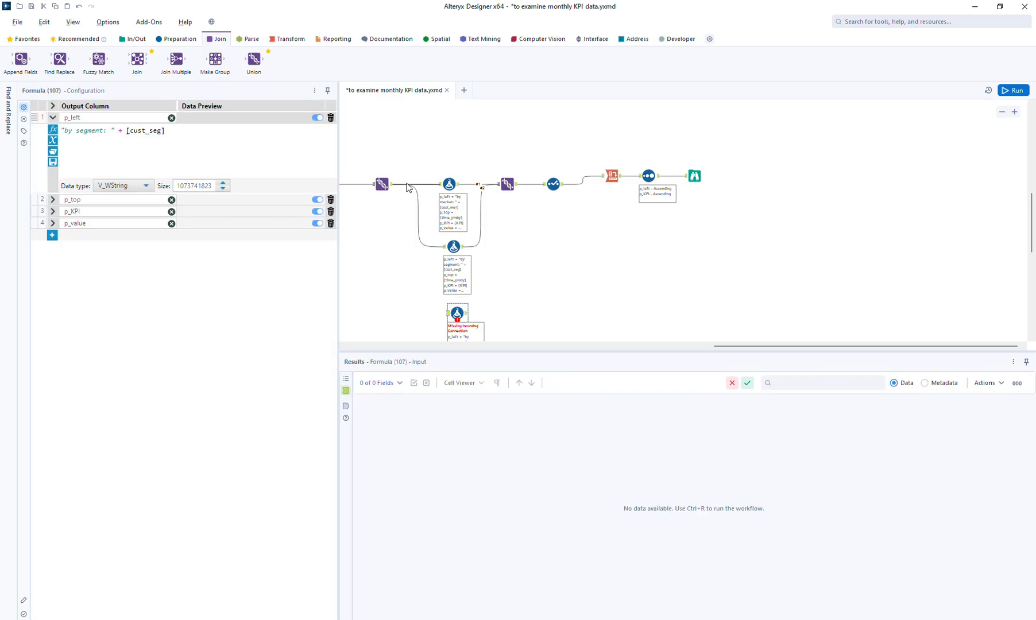
{"action": "left_click_drag", "start_coordinate": [393, 189], "coordinate": [497, 185]}
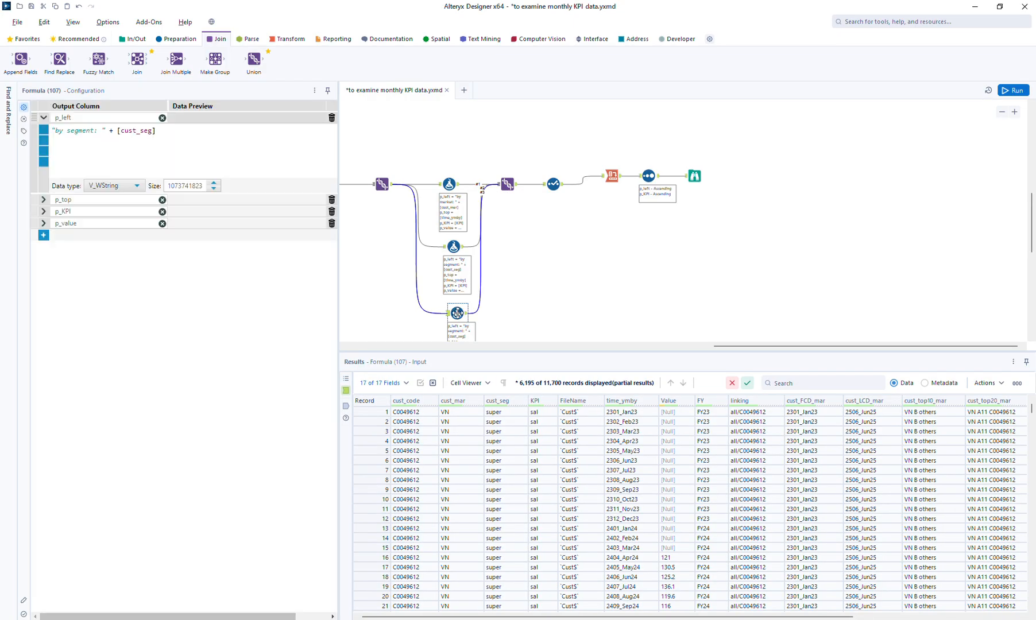
Change the third Formula tool's p_left expression to the fixed text "by all"
{"action": "left_click", "coordinate": [104, 129], "text": "shift"}
{"action": "type", "text": "al"}
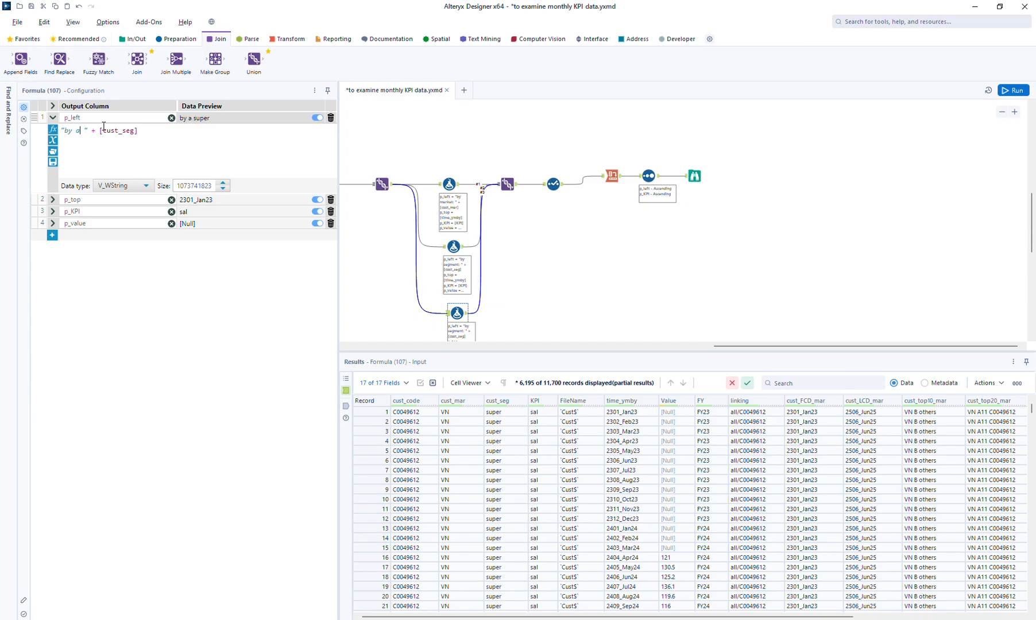
{"action": "key", "text": "Delete"}
{"action": "key", "text": "Right"}
{"action": "key", "text": "shift+End"}
{"action": "key", "text": "Delete"}
Run the workflow and examine the overall, market and segment rows in the Browse results
{"action": "left_click", "coordinate": [1013, 91]}
{"action": "left_click", "coordinate": [694, 176]}
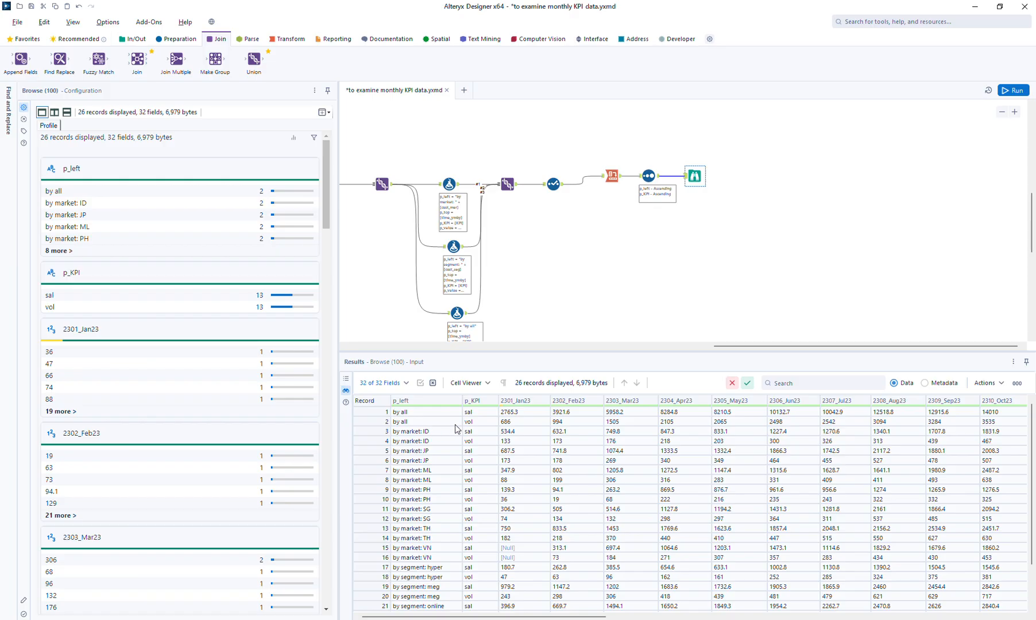
{"action": "left_click_drag", "start_coordinate": [367, 413], "coordinate": [366, 422]}
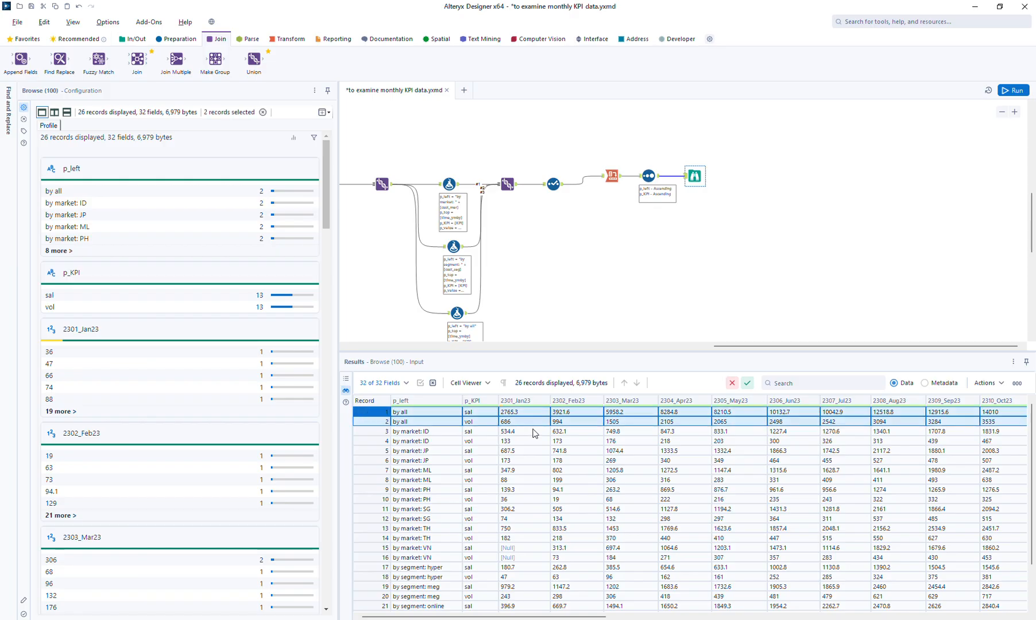
{"action": "left_click", "coordinate": [353, 431]}
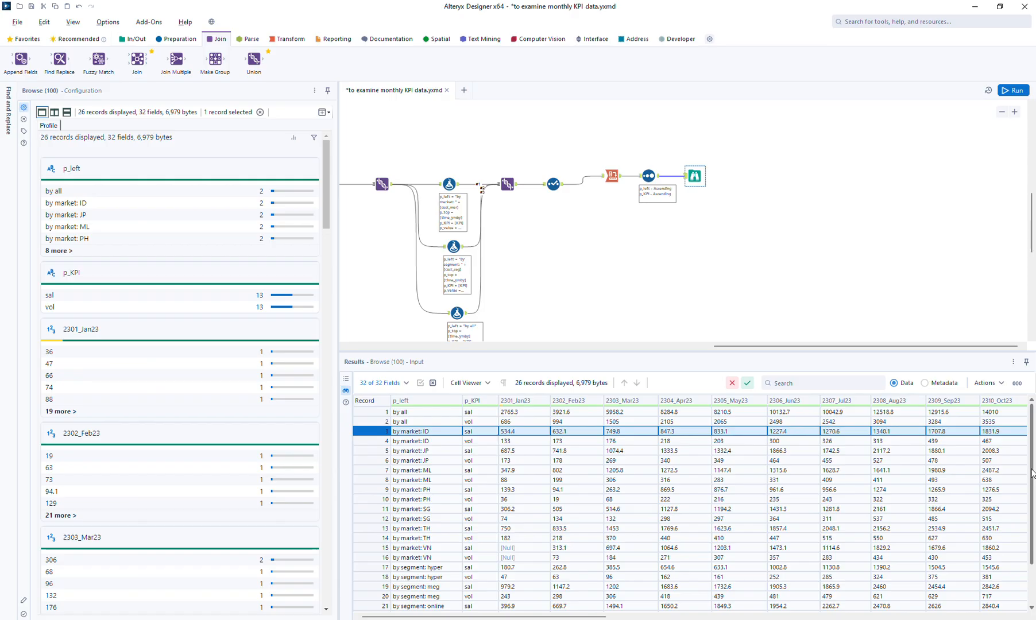
{"action": "left_click_drag", "start_coordinate": [1032, 474], "coordinate": [1032, 550]}
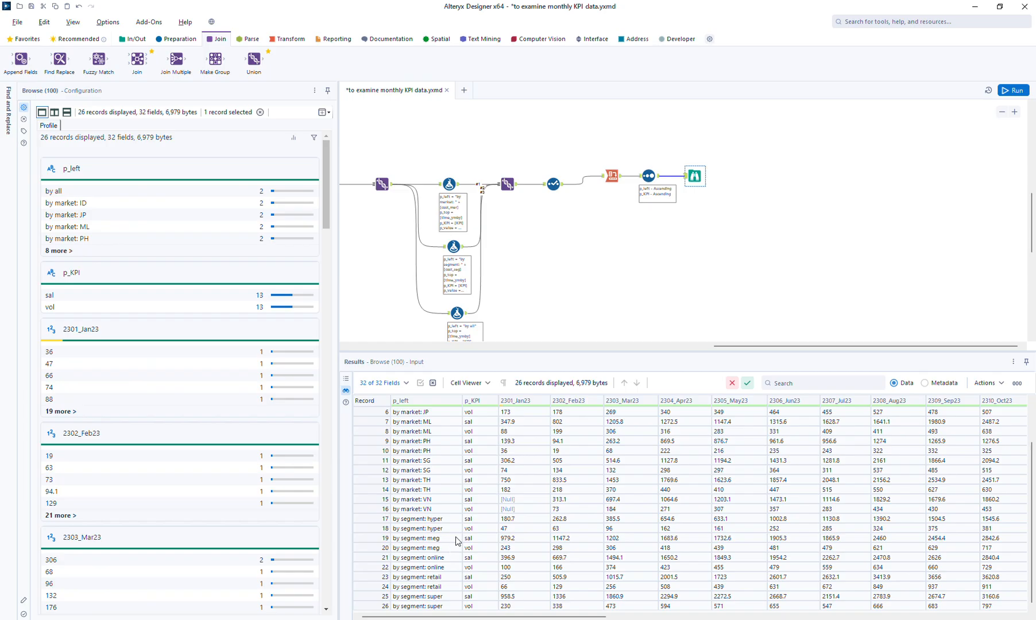
{"action": "left_click", "coordinate": [453, 314]}
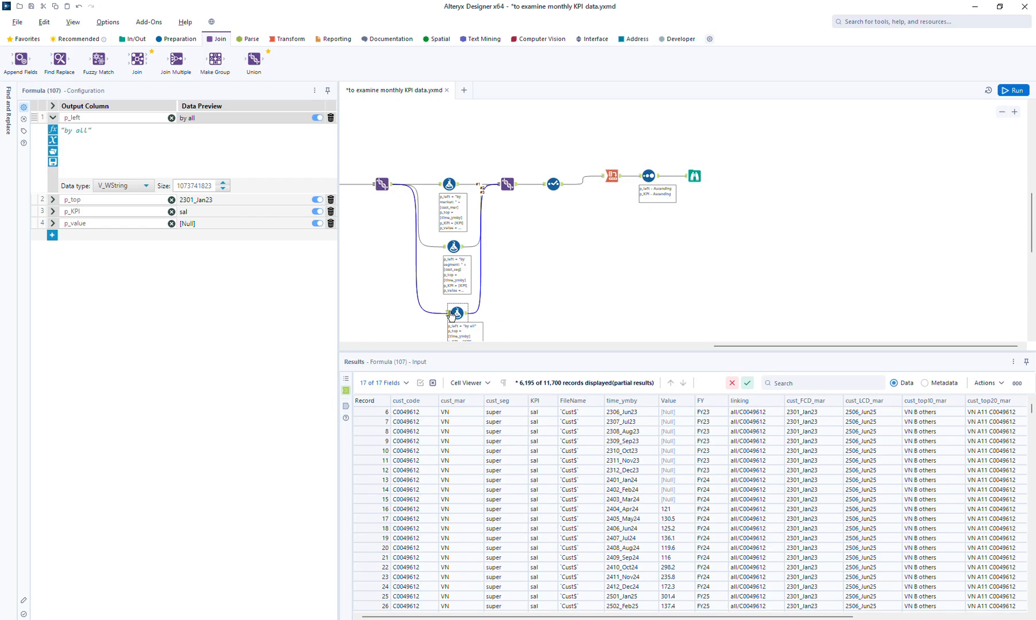
{"action": "left_click", "coordinate": [450, 130]}
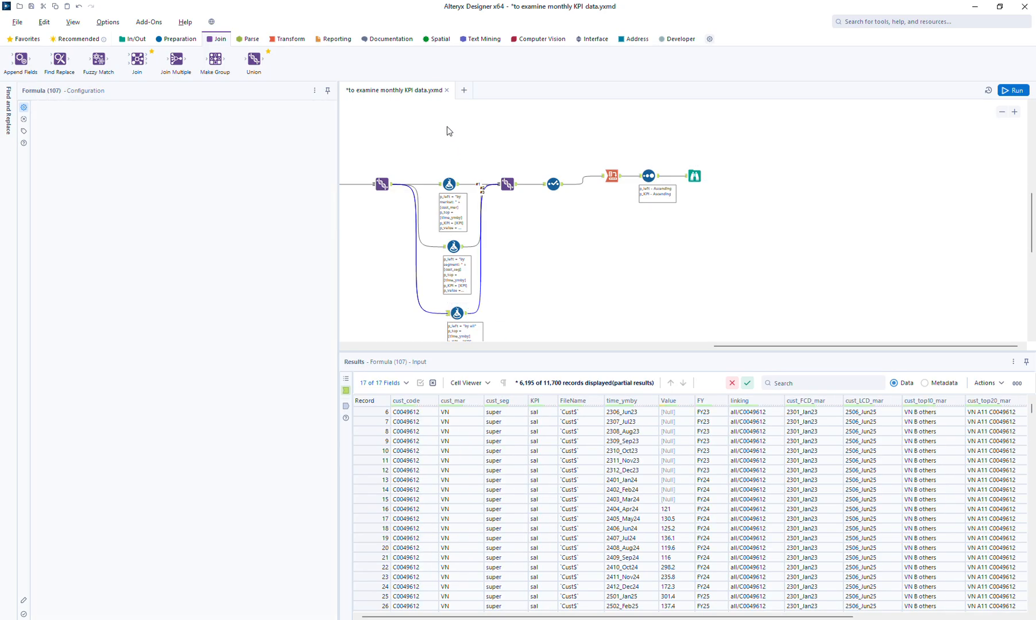
Add a connected copy of the "by all" Formula tool above the others, with p_left set to "by both: "+[cust_mar] + "/" + [cust_seg]
{"action": "key", "text": "ctrl+v"}
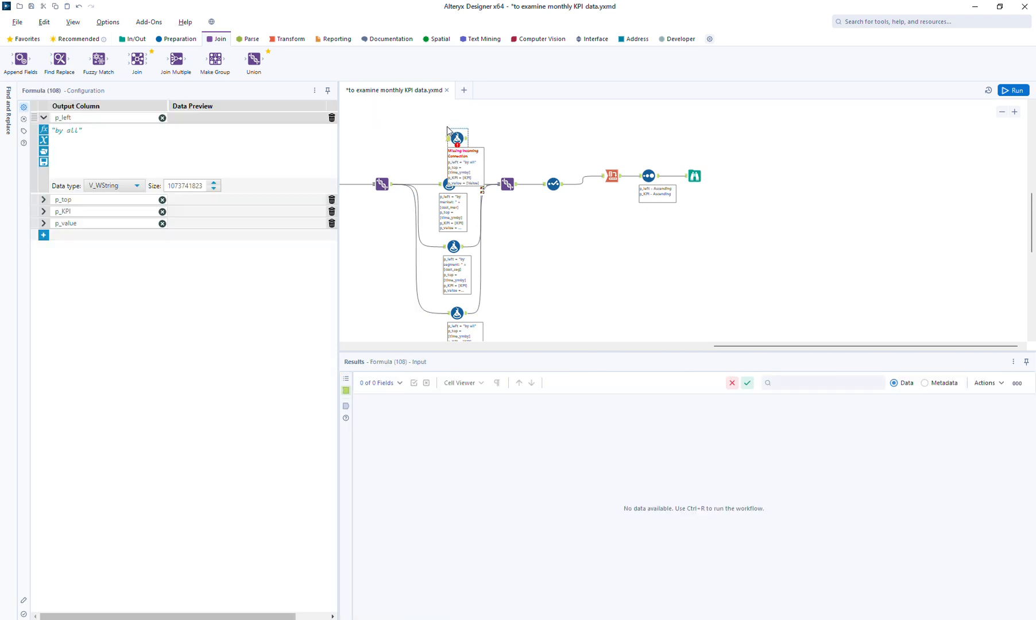
{"action": "left_click_drag", "start_coordinate": [393, 186], "coordinate": [460, 138]}
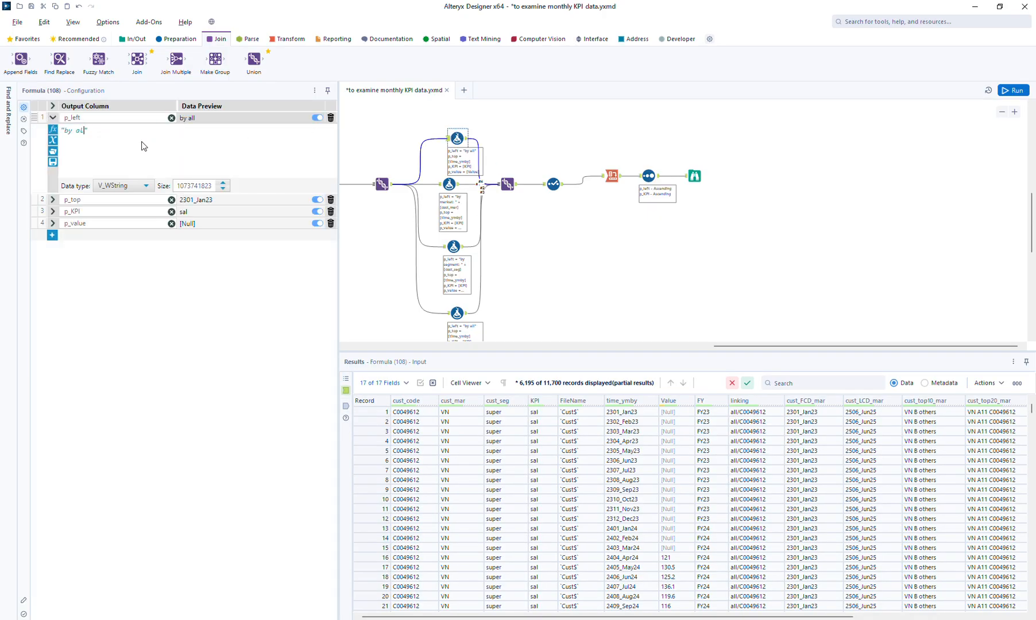
{"action": "type", "text": "oth: \"+[cust_mar] + \"/\" + ["}
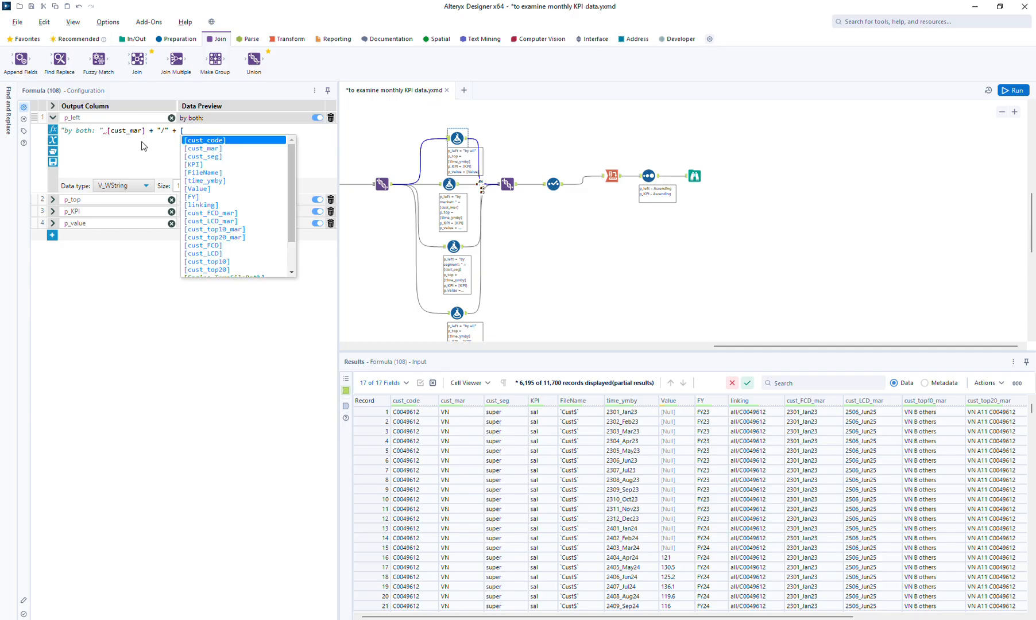
{"action": "type", "text": "s"}
{"action": "key", "text": "Down"}
{"action": "key", "text": "Down"}
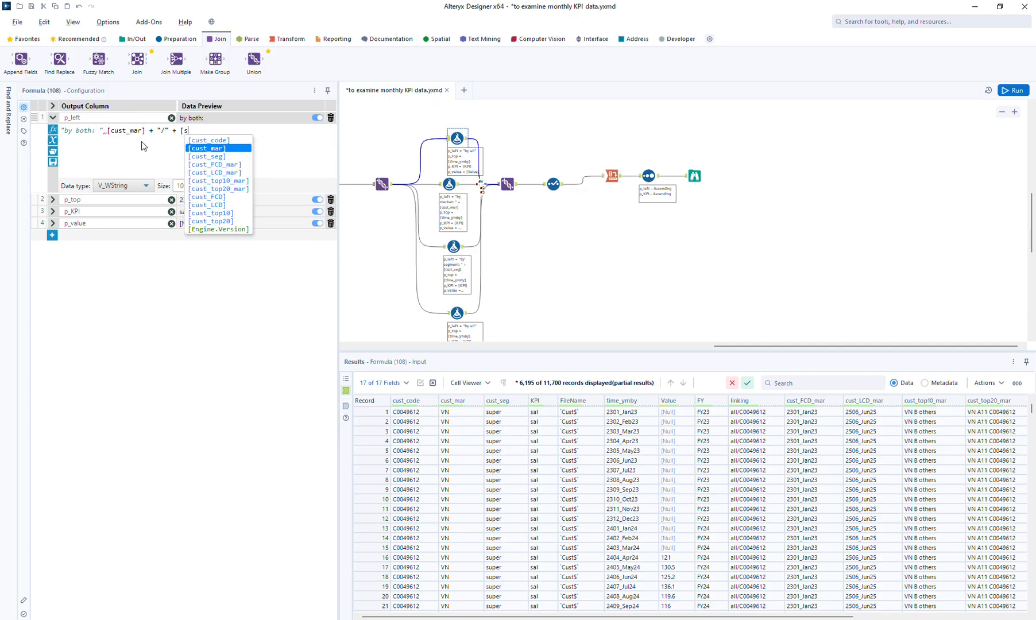
{"action": "key", "text": "Return"}
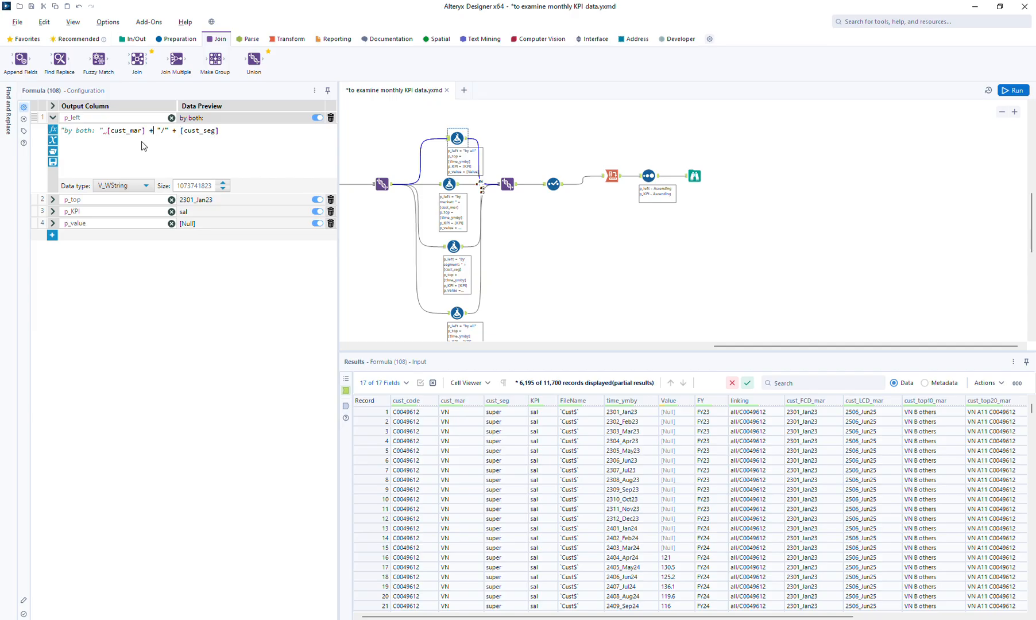
{"action": "type", "text": "+"}
Run the workflow and examine the all, both, market and segment rows in the Browse results
{"action": "left_click", "coordinate": [1019, 92]}
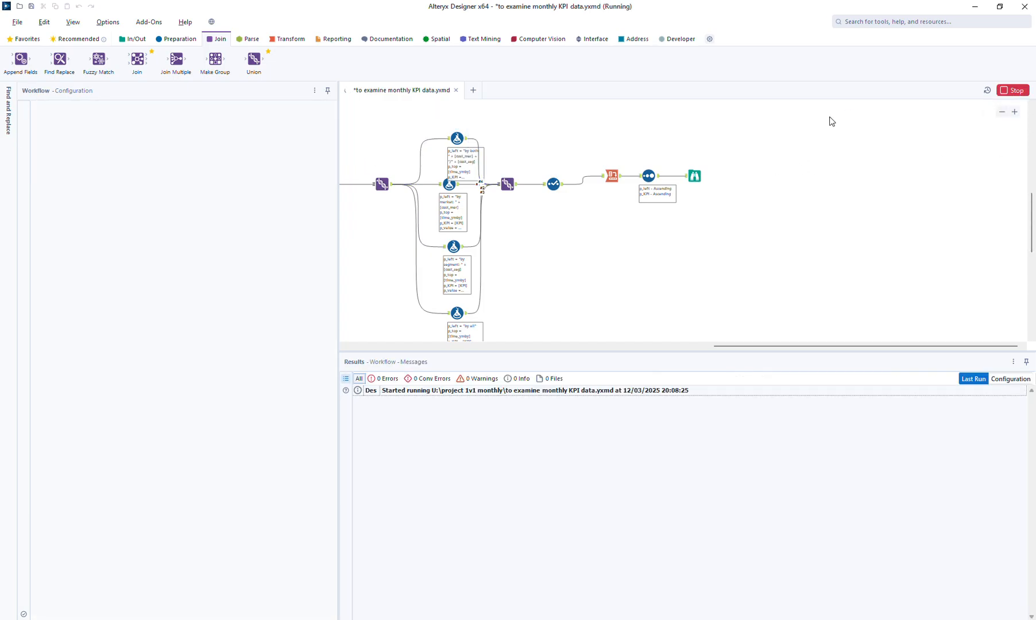
{"action": "left_click", "coordinate": [695, 177]}
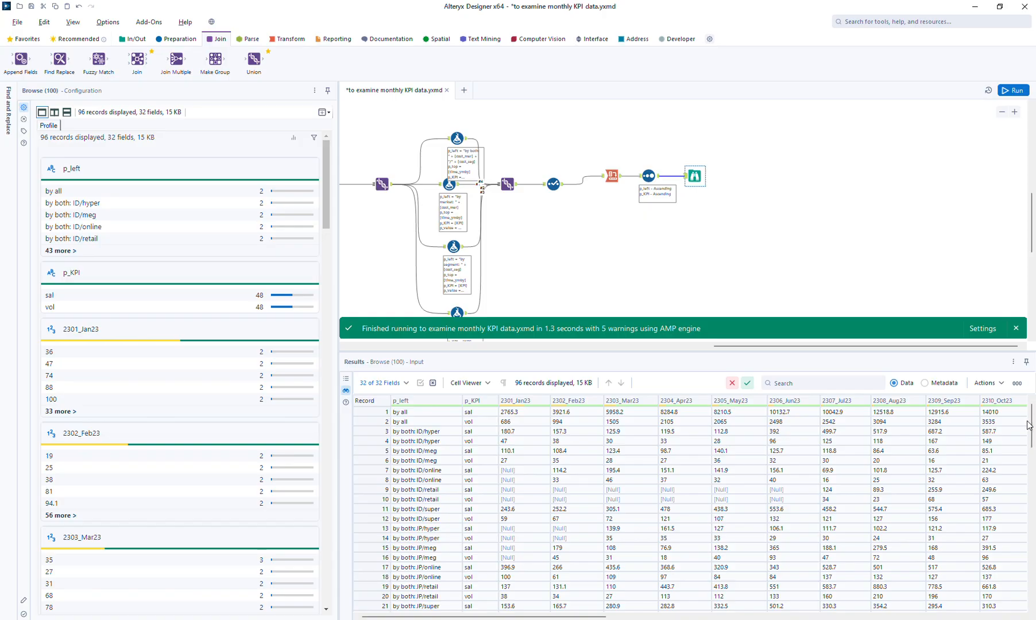
{"action": "left_click_drag", "start_coordinate": [1029, 425], "coordinate": [1026, 601]}
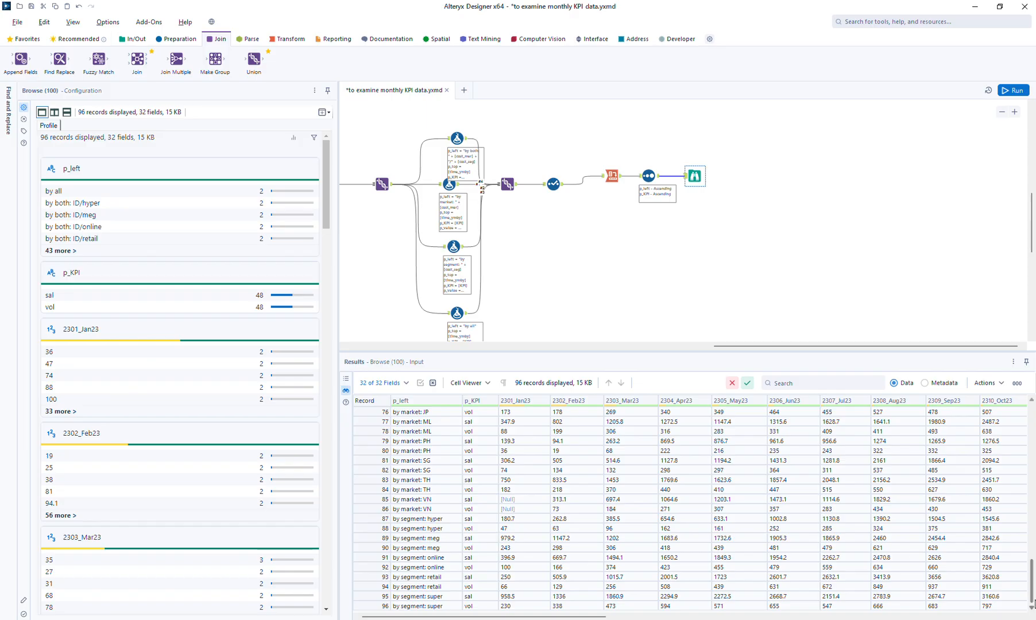
{"action": "left_click_drag", "start_coordinate": [1032, 587], "coordinate": [1034, 423]}
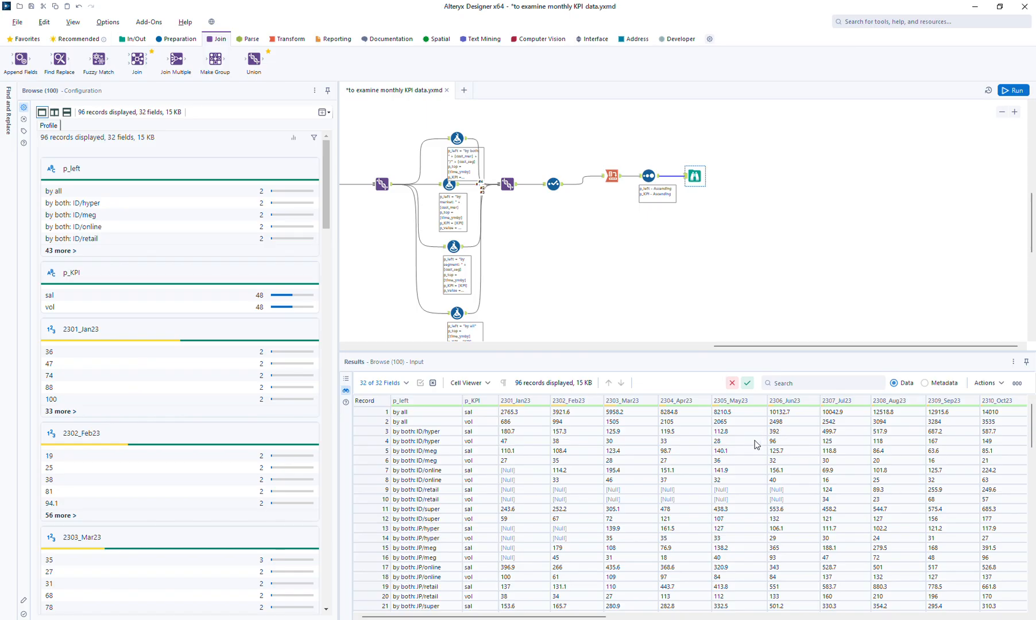
Move the Select tool closer to the Union and review the p_value, p_left, p_top and p_KPI fields in its output
{"action": "left_click", "coordinate": [551, 181]}
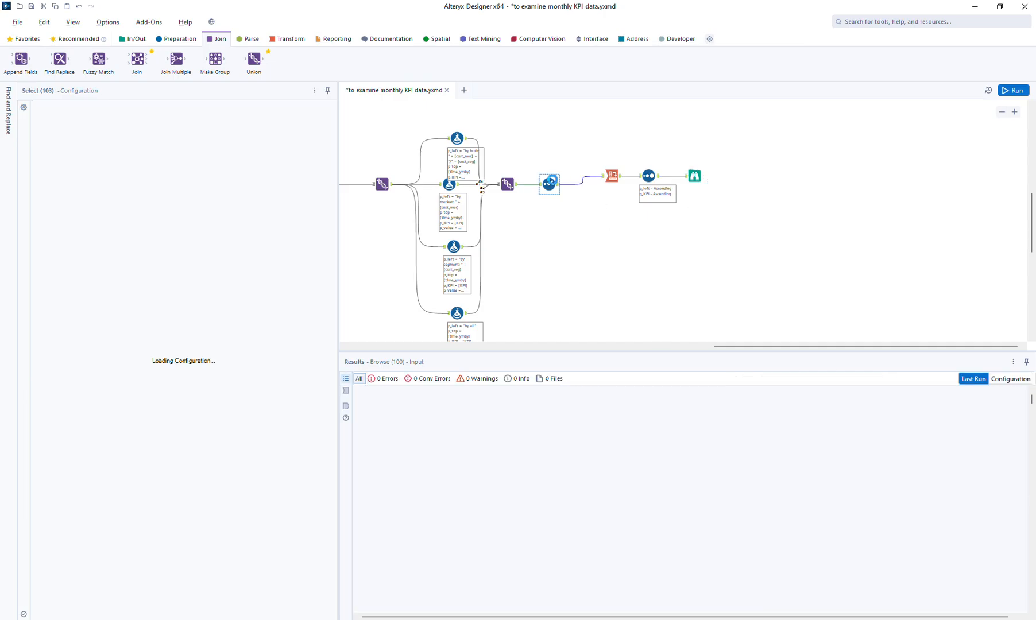
{"action": "left_click_drag", "start_coordinate": [551, 182], "coordinate": [548, 182]}
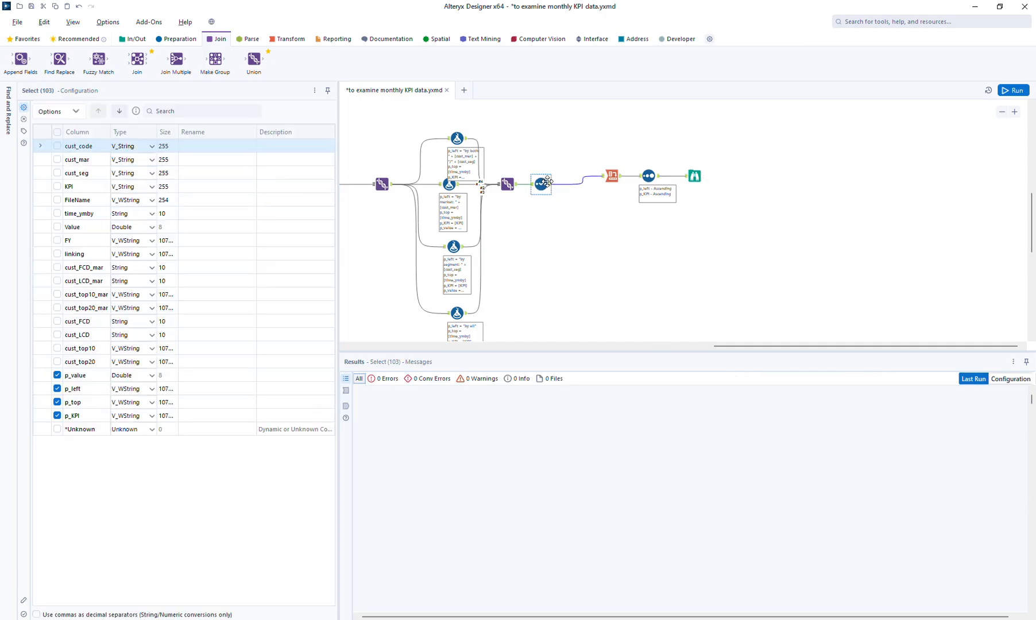
{"action": "left_click", "coordinate": [549, 187]}
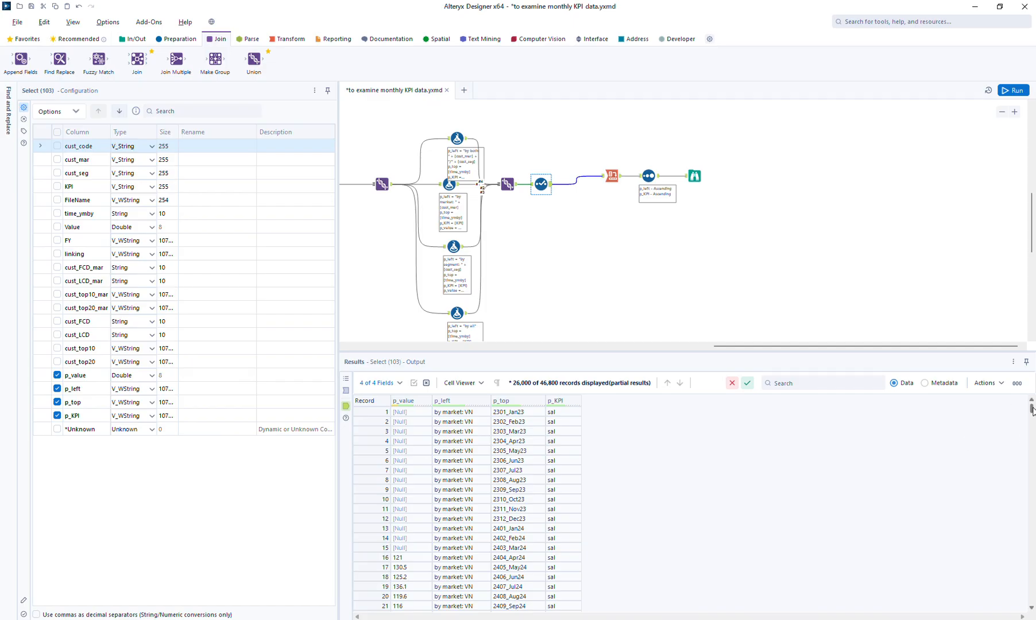
{"action": "mouse_move", "coordinate": [1032, 410]}
{"action": "left_mouse_down"}
{"action": "mouse_move", "coordinate": [1032, 596]}
{"action": "mouse_move", "coordinate": [1032, 405]}
{"action": "left_mouse_up"}
Review the "by all" and "by both: ID/meg" rows in the Browse results
{"action": "right_click", "coordinate": [695, 177]}
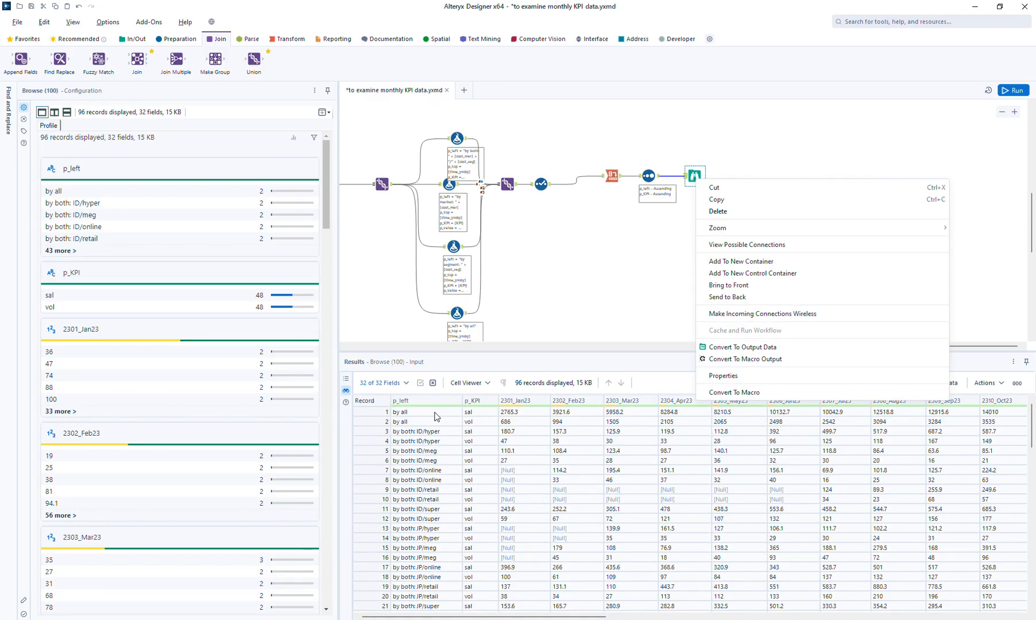
{"action": "left_click", "coordinate": [375, 422]}
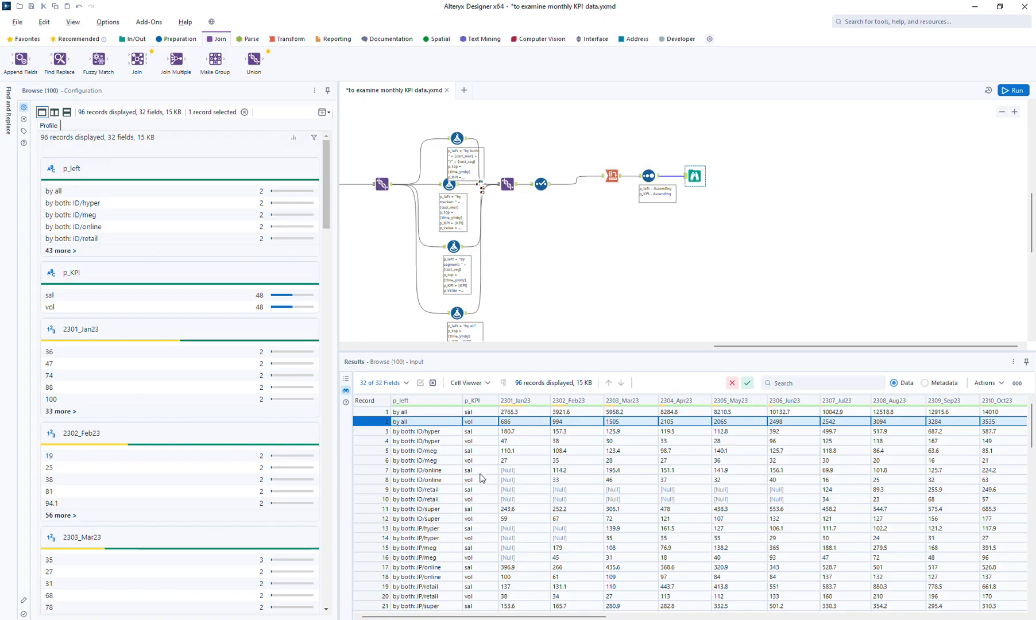
{"action": "left_click", "coordinate": [376, 450]}
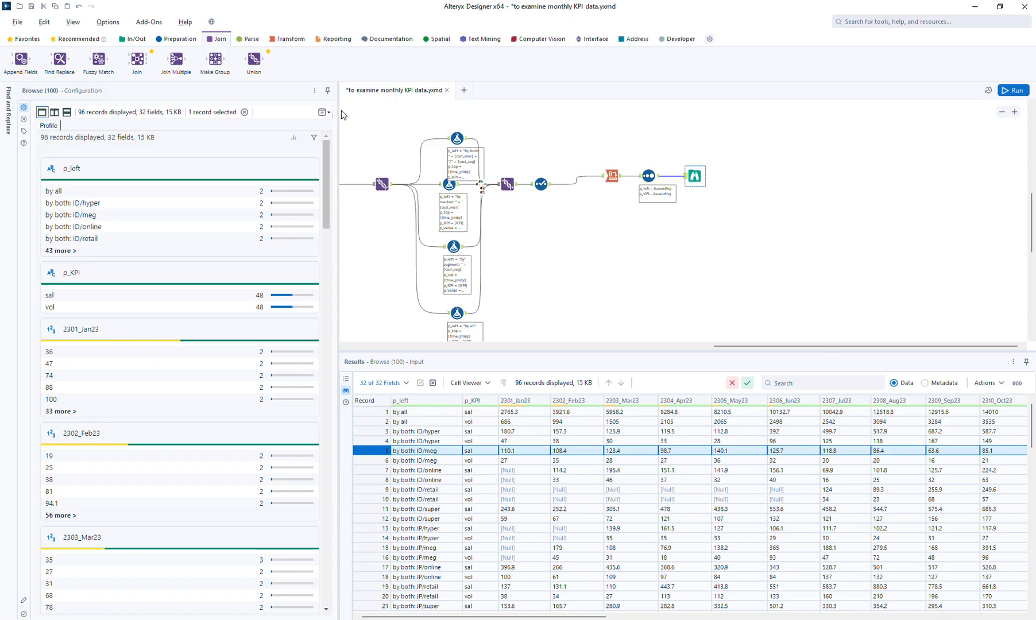
Branch a second Cross Tab off the Select tool, grouped by p_left and p_top, with p_KPI as headers and summed p_value as values
{"action": "left_click", "coordinate": [285, 38]}
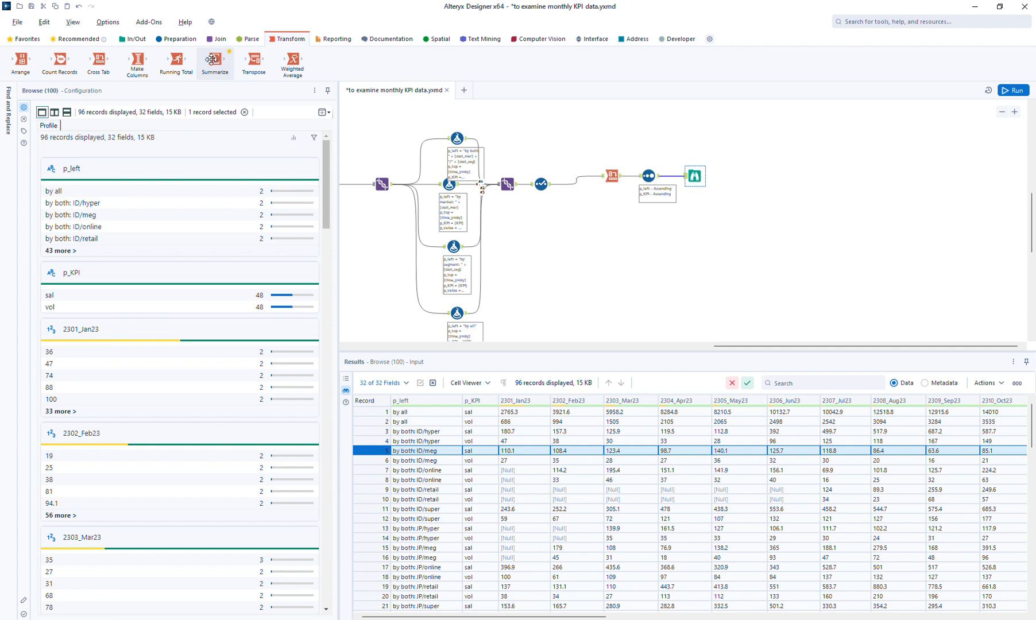
{"action": "left_click_drag", "start_coordinate": [99, 60], "coordinate": [578, 218]}
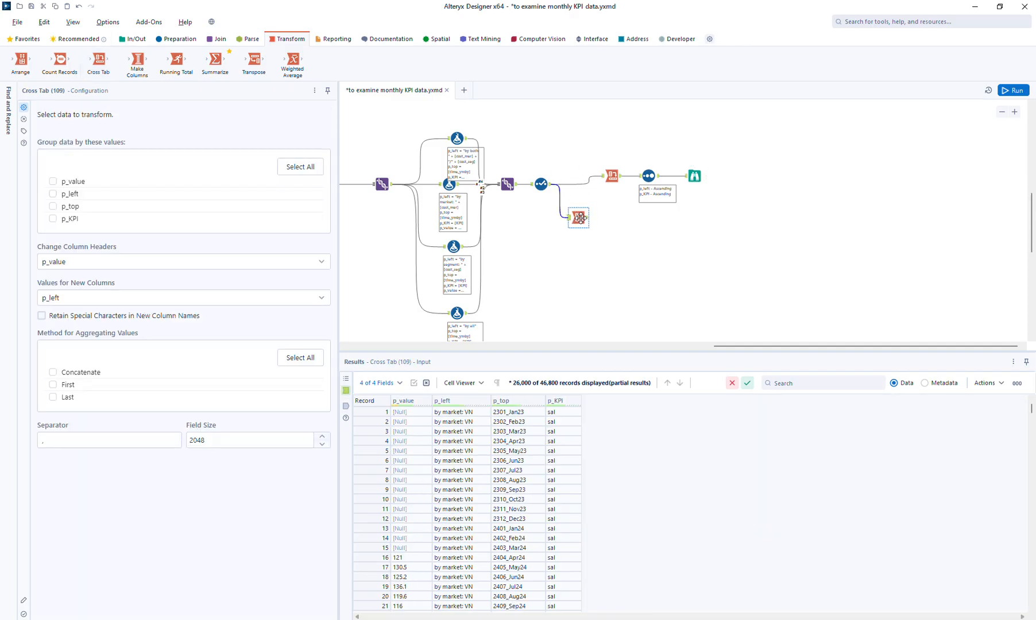
{"action": "left_click", "coordinate": [78, 263]}
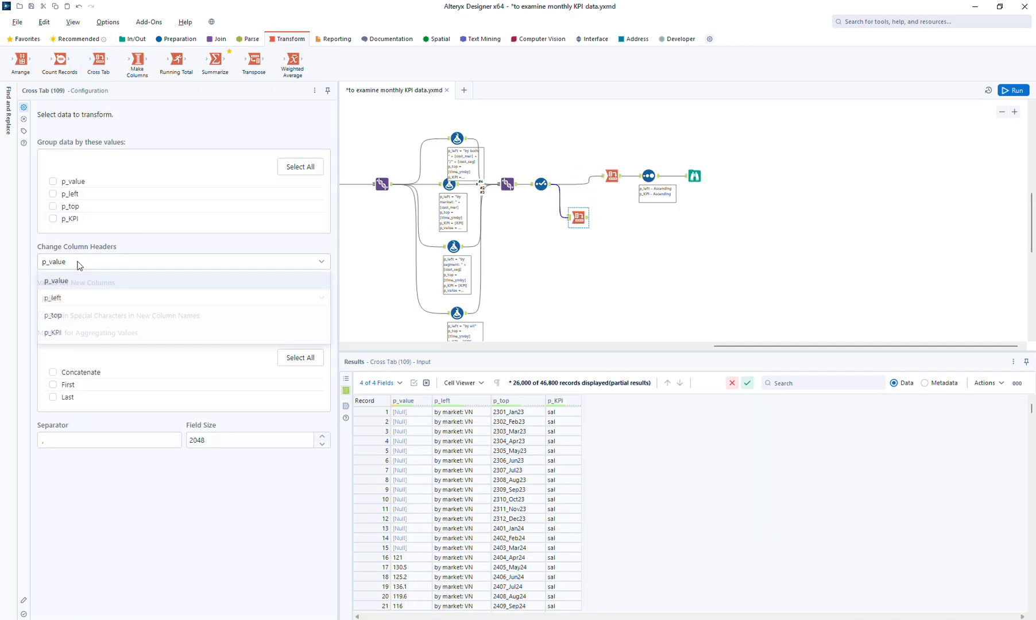
{"action": "left_click", "coordinate": [72, 333]}
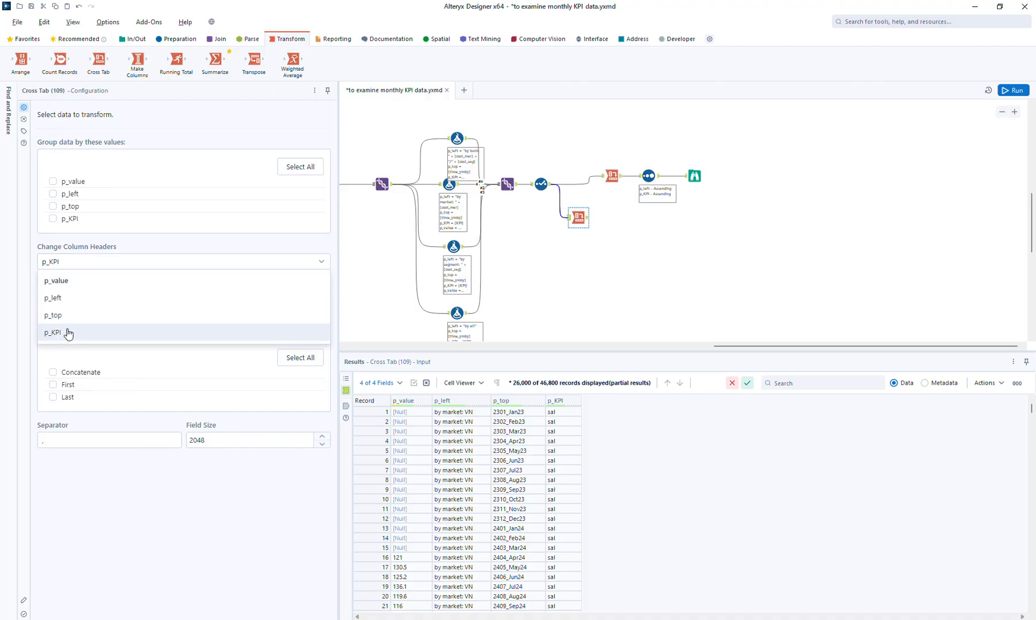
{"action": "left_click", "coordinate": [77, 195]}
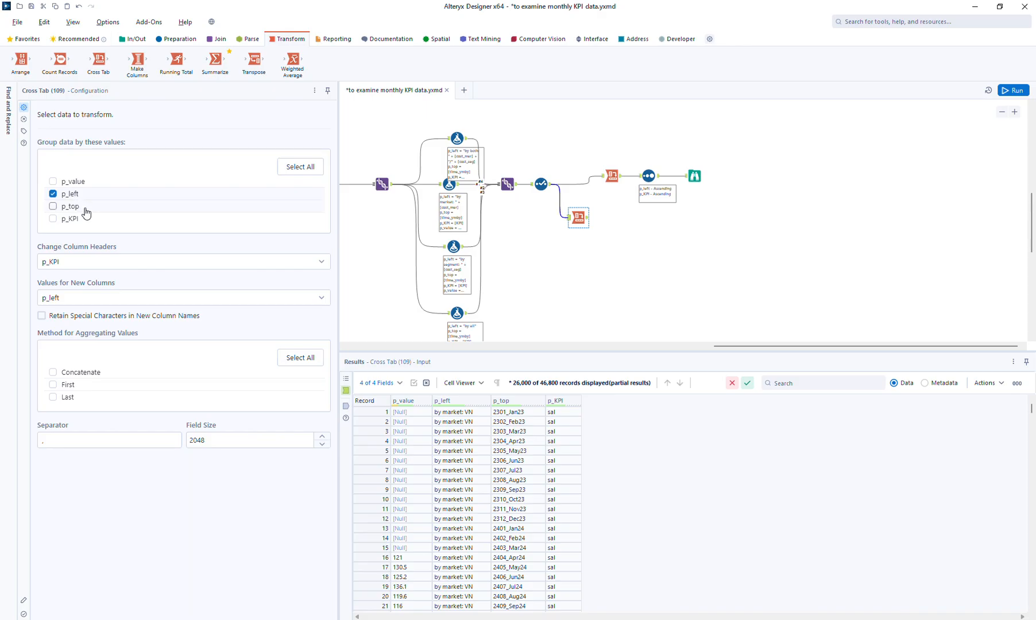
{"action": "left_click", "coordinate": [80, 212]}
{"action": "left_click", "coordinate": [78, 305]}
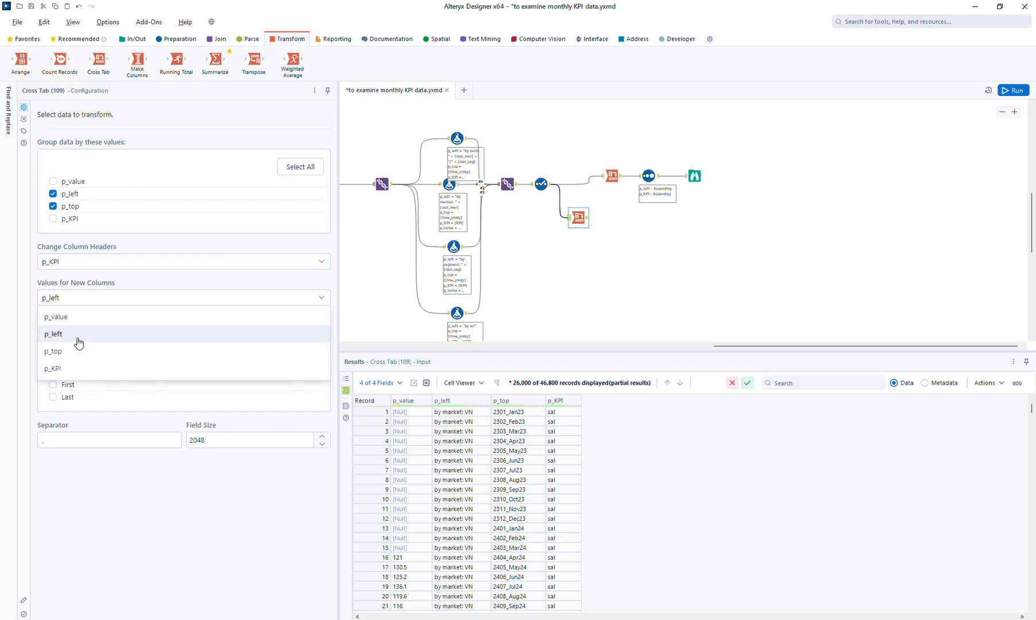
{"action": "left_click", "coordinate": [63, 317]}
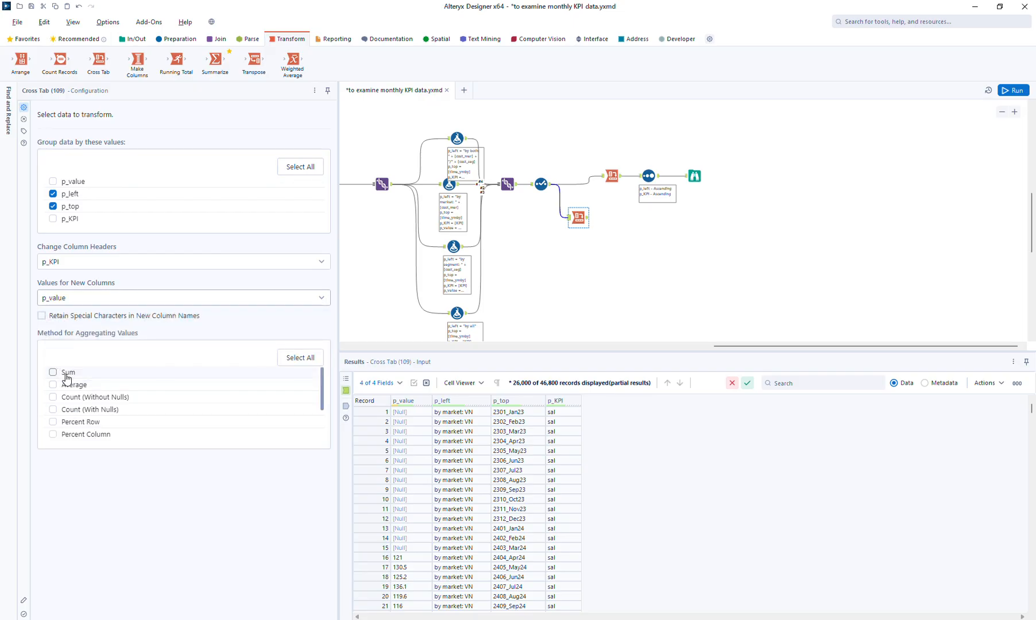
{"action": "left_click", "coordinate": [66, 373]}
Move the first Cross Tab, Sort and Browse tools further right, and run the workflow to inspect the second Cross Tab's output
{"action": "left_click_drag", "start_coordinate": [598, 158], "coordinate": [747, 174]}
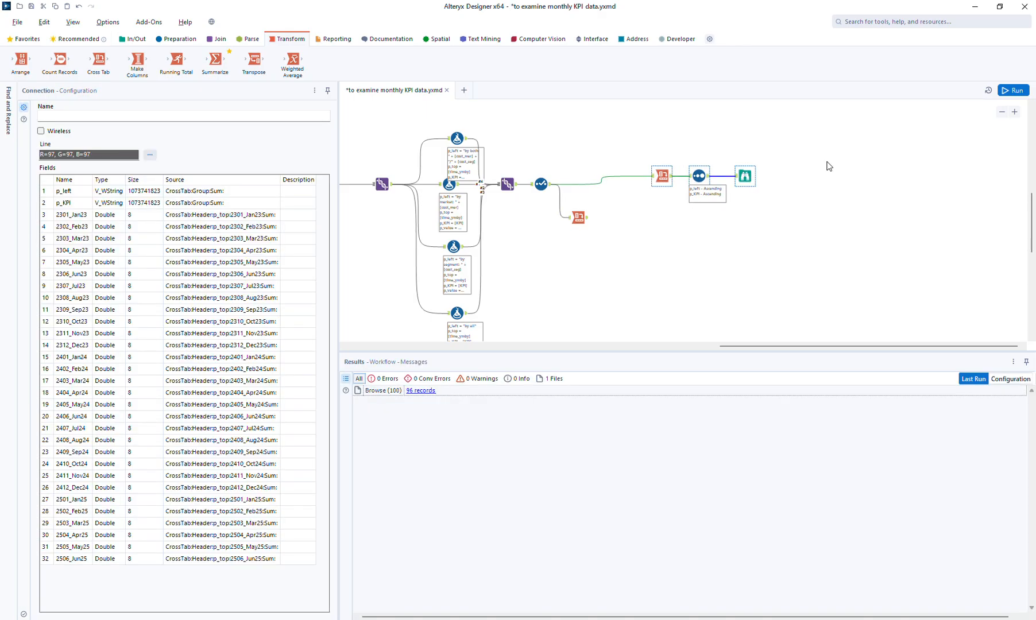
{"action": "left_click", "coordinate": [1020, 90]}
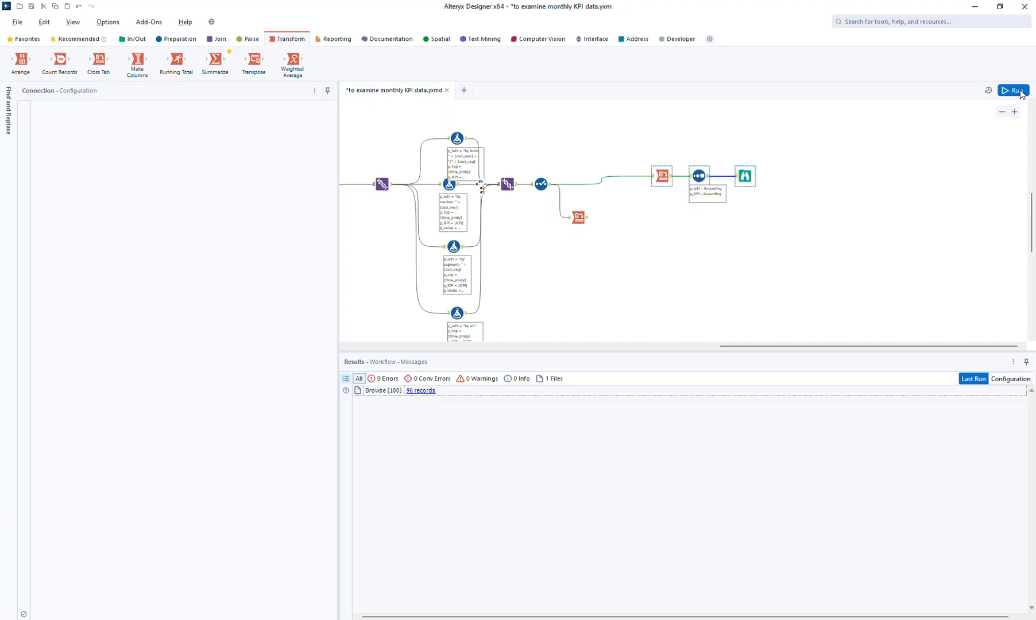
{"action": "left_click", "coordinate": [587, 221]}
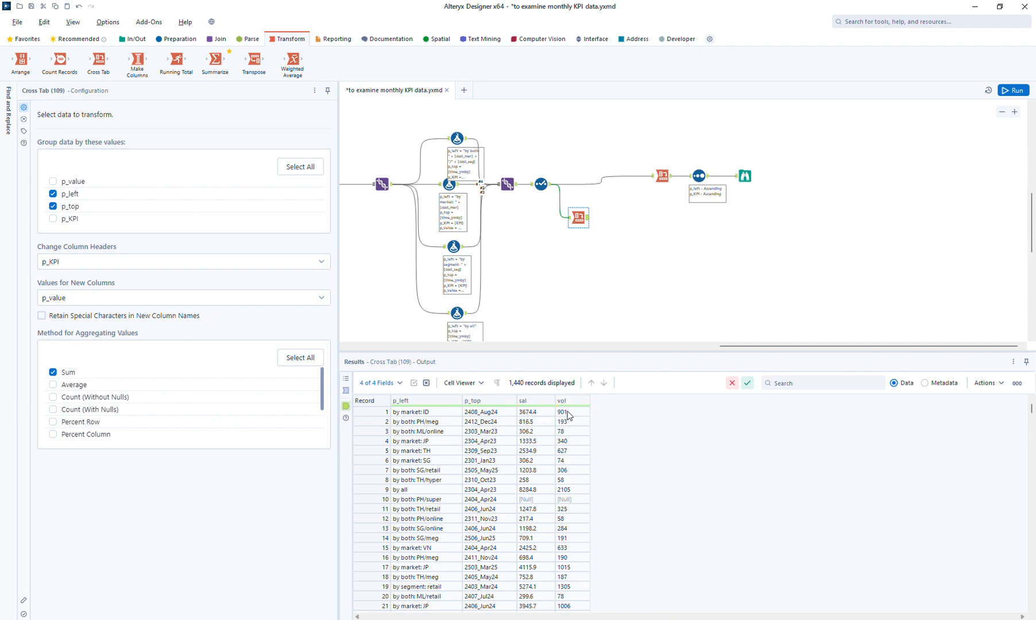
Attach a Formula tool to the second Cross Tab and add a p_KPI column with the fixed text "asp"
{"action": "left_click", "coordinate": [189, 43]}
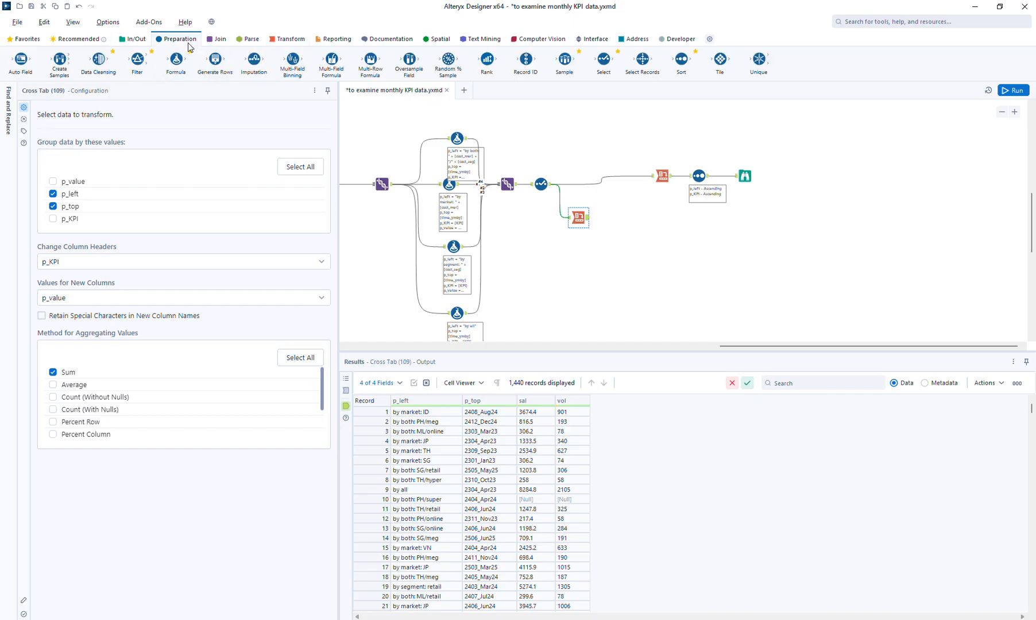
{"action": "left_click_drag", "start_coordinate": [176, 59], "coordinate": [615, 216]}
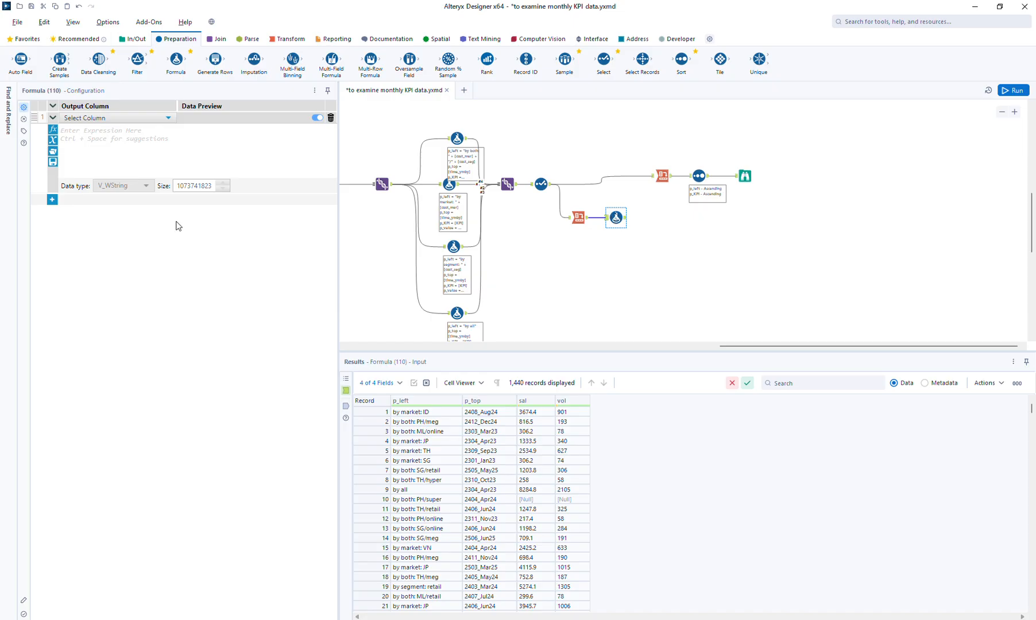
{"action": "left_click", "coordinate": [89, 118]}
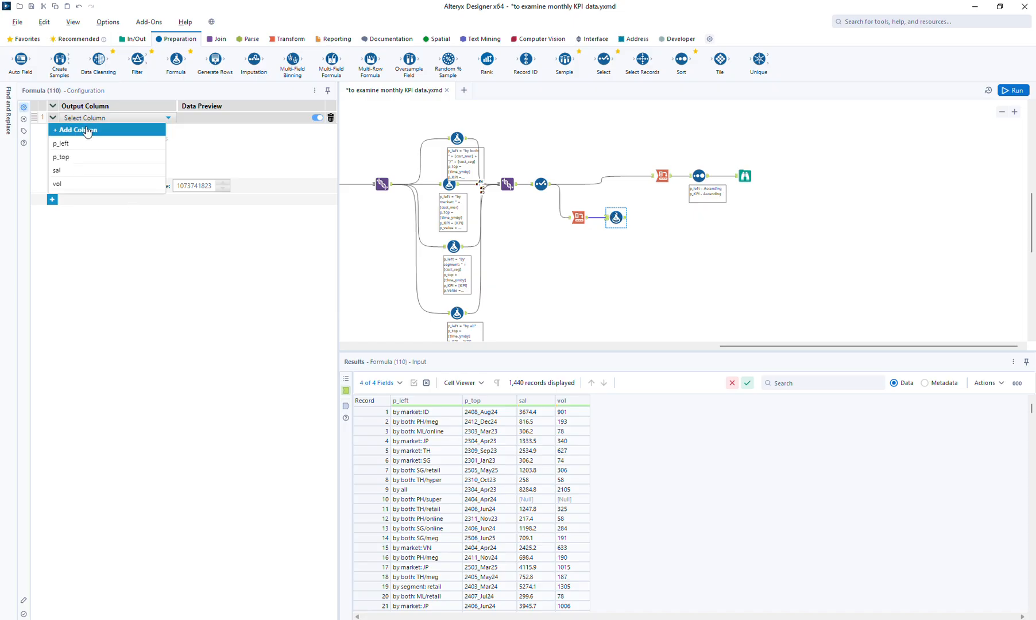
{"action": "left_click", "coordinate": [87, 131]}
{"action": "type", "text": "p"}
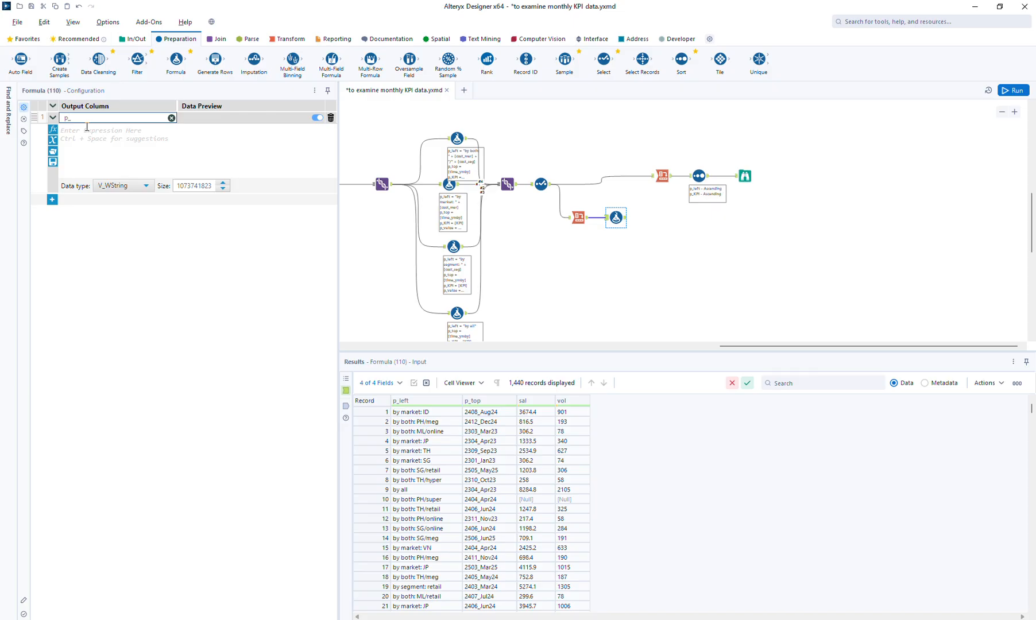
{"action": "type", "text": "_KPI"}
{"action": "key", "text": "Tab"}
{"action": "type", "text": "\"asp\""}
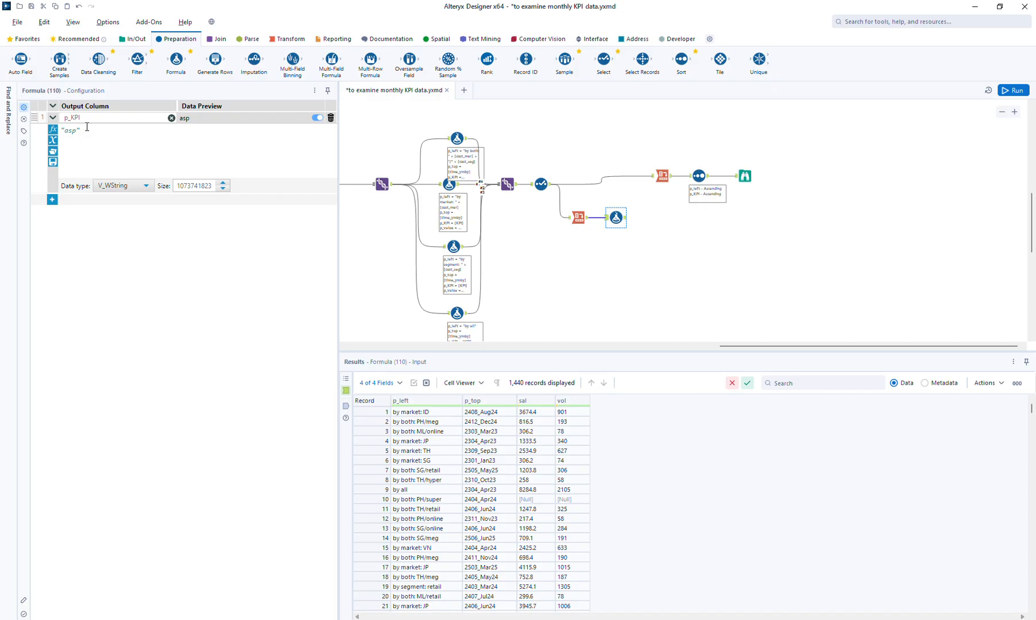
Add a p_value column calculated as [sal]/[vol] with data type Double to the new Formula tool
{"action": "left_click", "coordinate": [52, 199]}
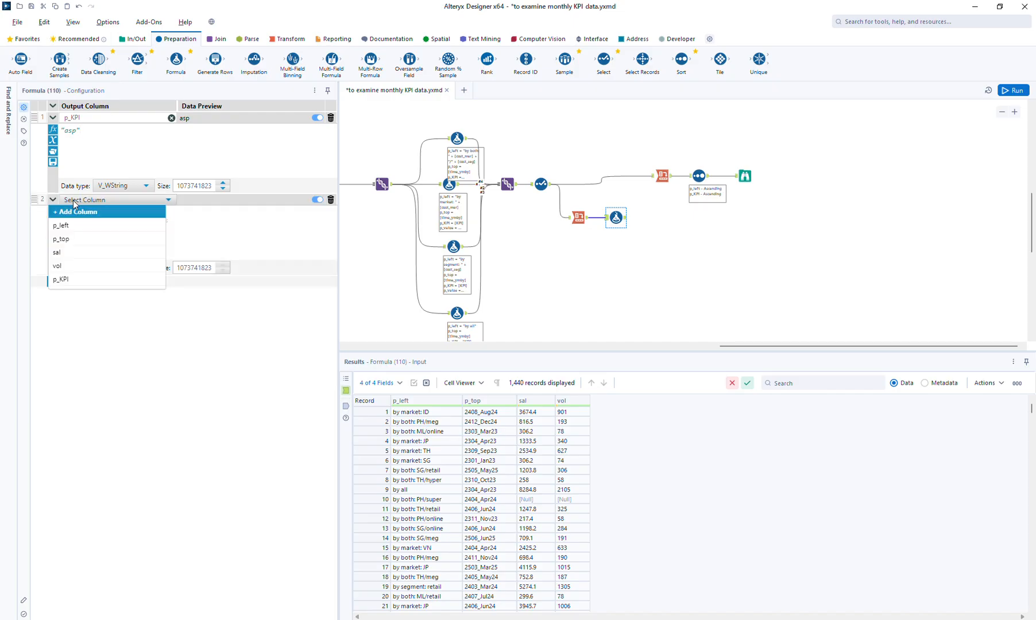
{"action": "left_click", "coordinate": [76, 216]}
{"action": "type", "text": "p_value"}
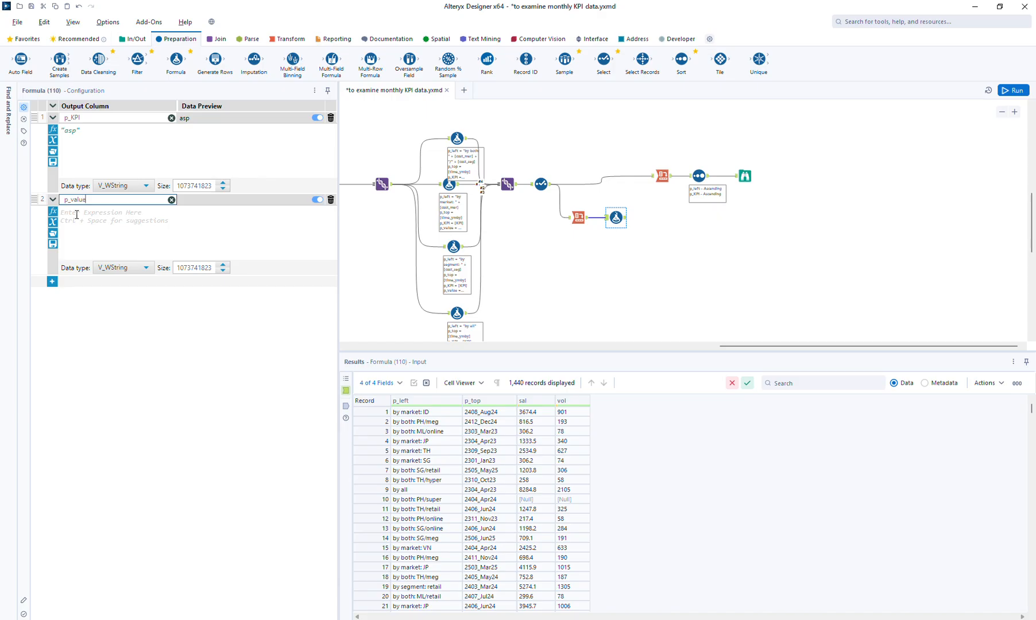
{"action": "left_click", "coordinate": [76, 214]}
{"action": "type", "text": "[sal]/"}
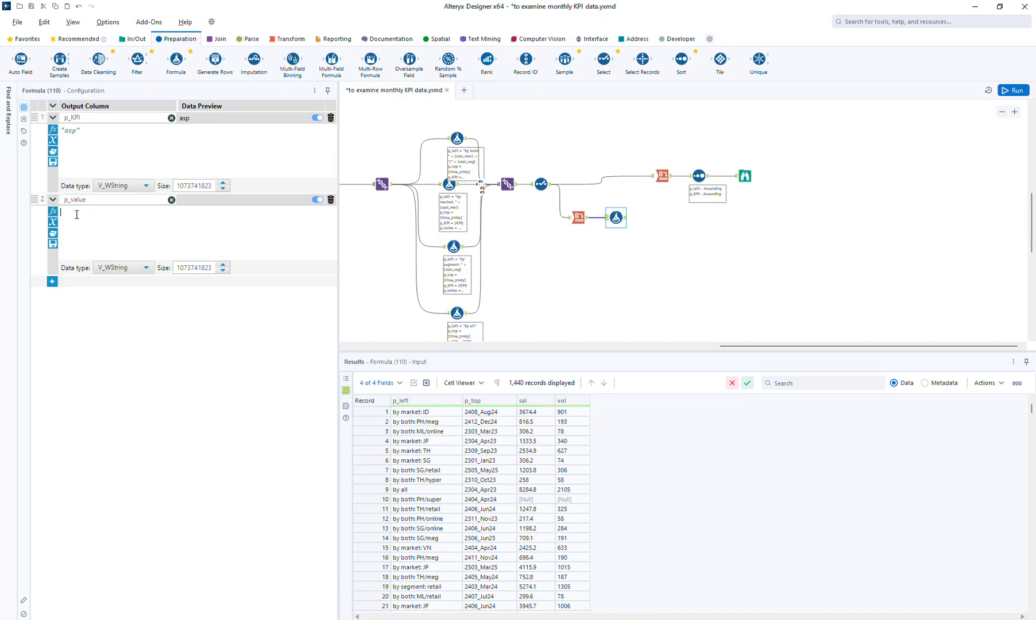
{"action": "type", "text": "[vol]"}
{"action": "left_click", "coordinate": [126, 268]}
{"action": "left_click", "coordinate": [123, 319]}
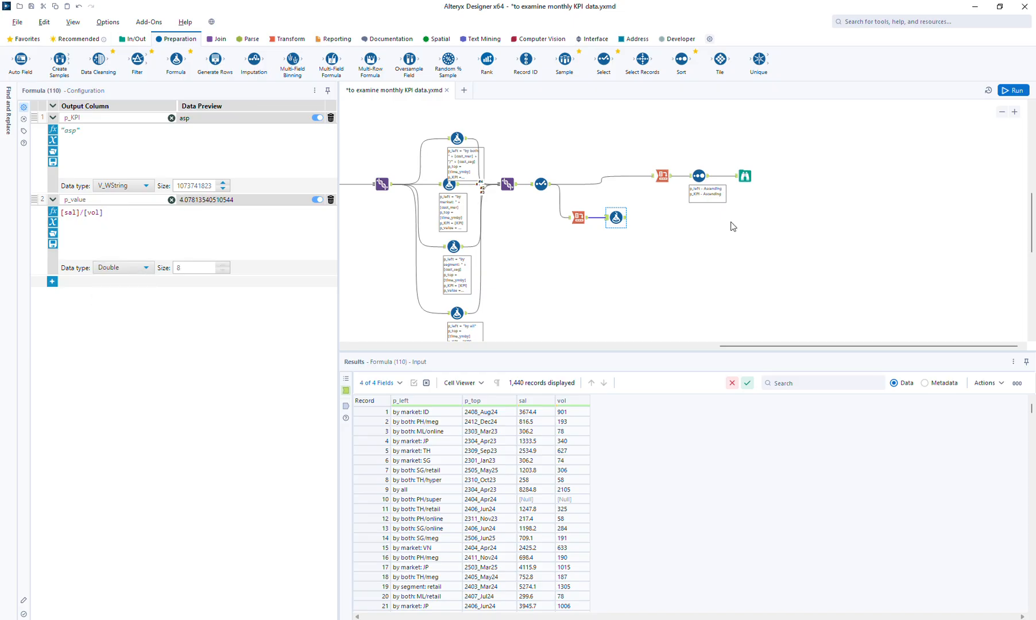
Shift the first Cross Tab, Sort and Browse right, insert a Union before that Cross Tab combining the Select and asp Formula outputs, and save
{"action": "left_click_drag", "start_coordinate": [646, 150], "coordinate": [787, 205]}
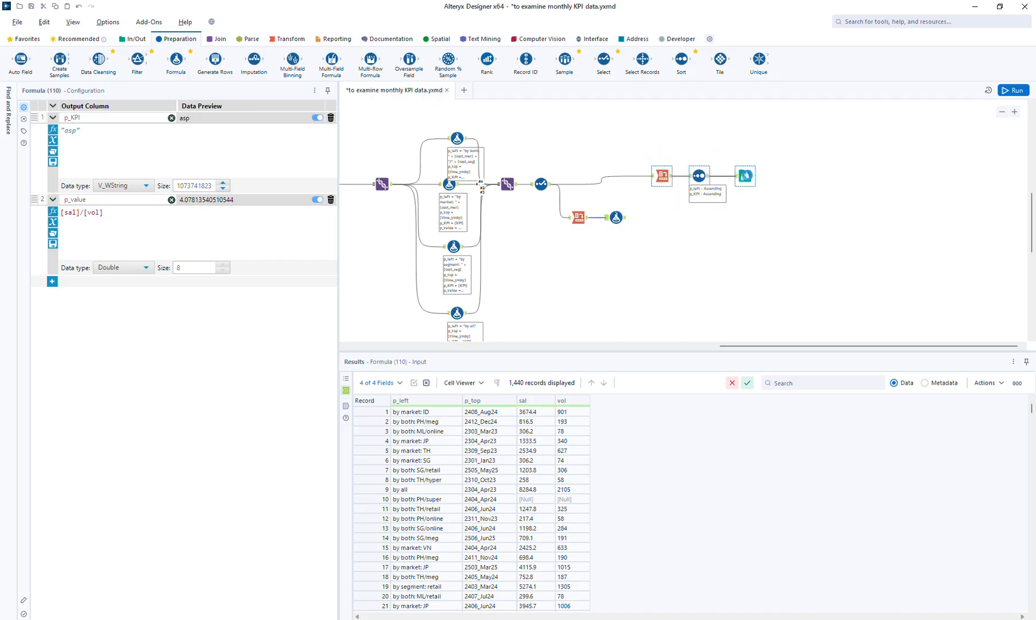
{"action": "left_click_drag", "start_coordinate": [747, 177], "coordinate": [776, 176]}
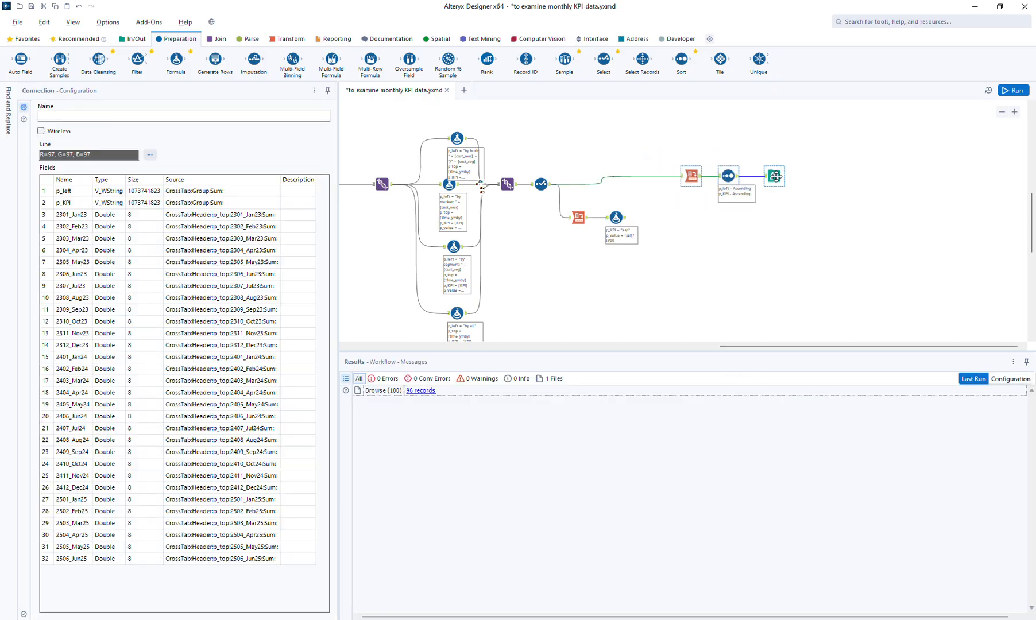
{"action": "left_click", "coordinate": [227, 39]}
{"action": "left_click_drag", "start_coordinate": [254, 60], "coordinate": [640, 176]}
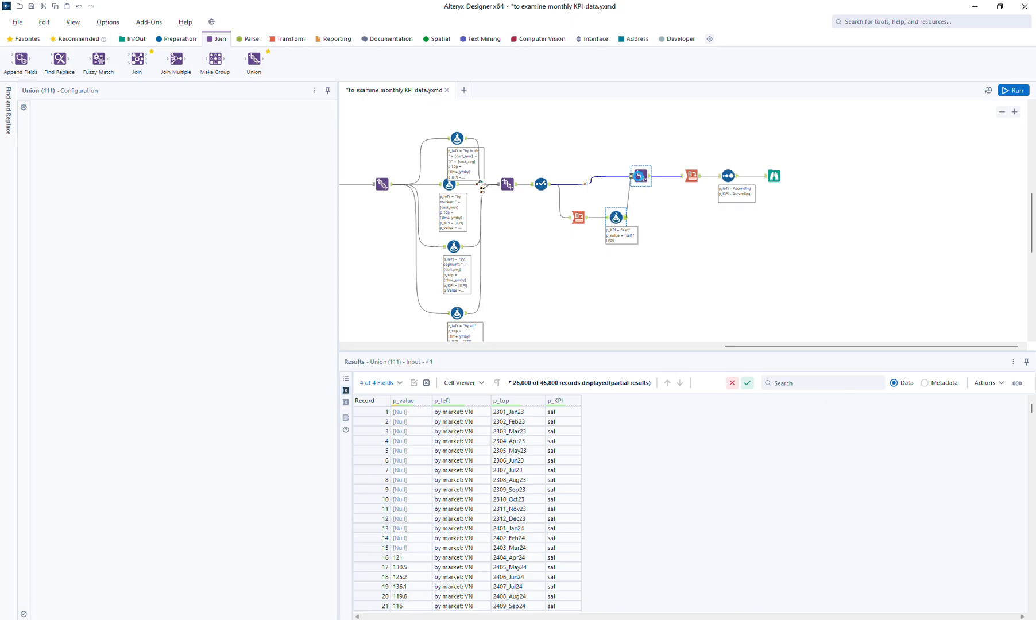
{"action": "key", "text": "ctrl+s"}
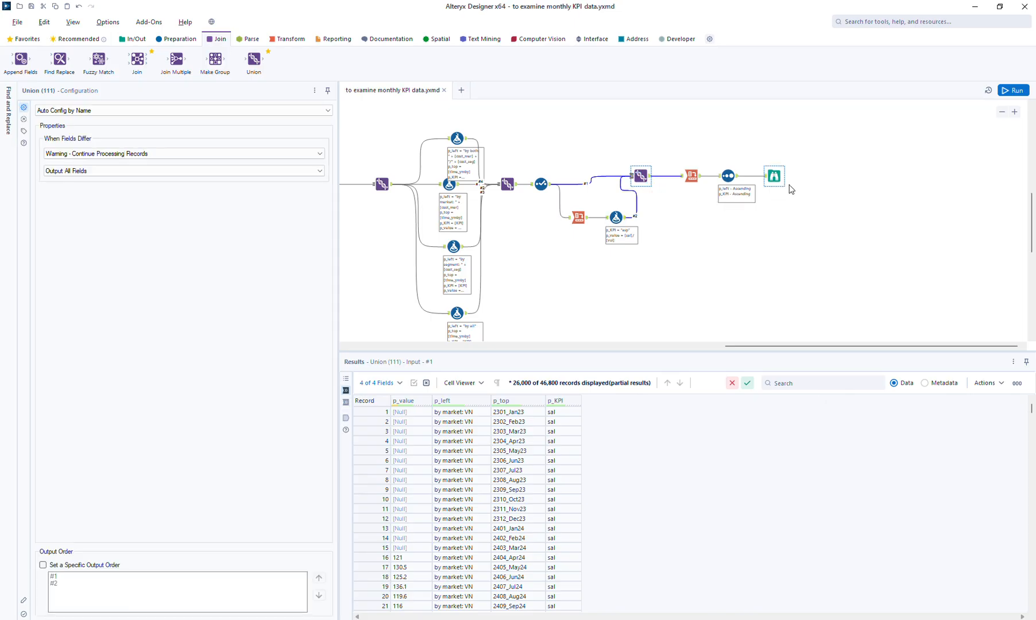
Run the workflow and examine the asp rows and the p_left group order across the Browse output
{"action": "left_click", "coordinate": [1014, 90]}
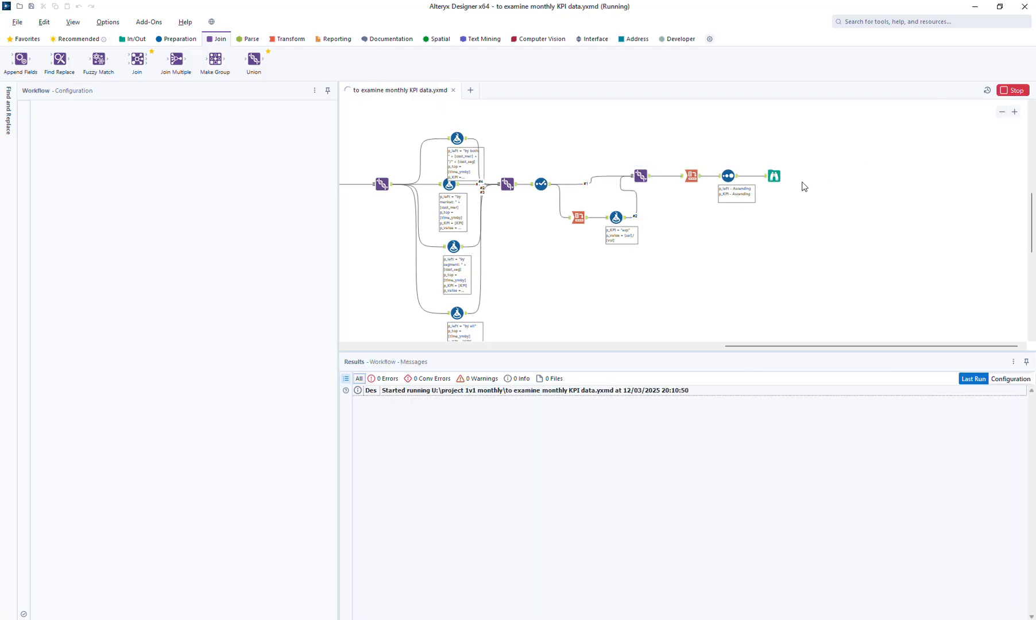
{"action": "left_click", "coordinate": [773, 178]}
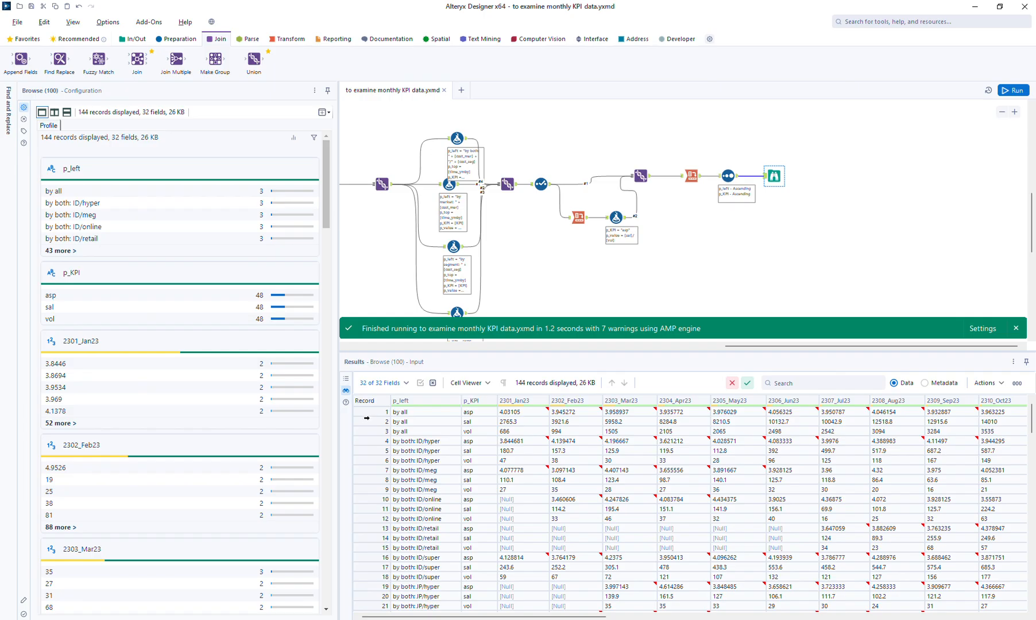
{"action": "left_click", "coordinate": [369, 413]}
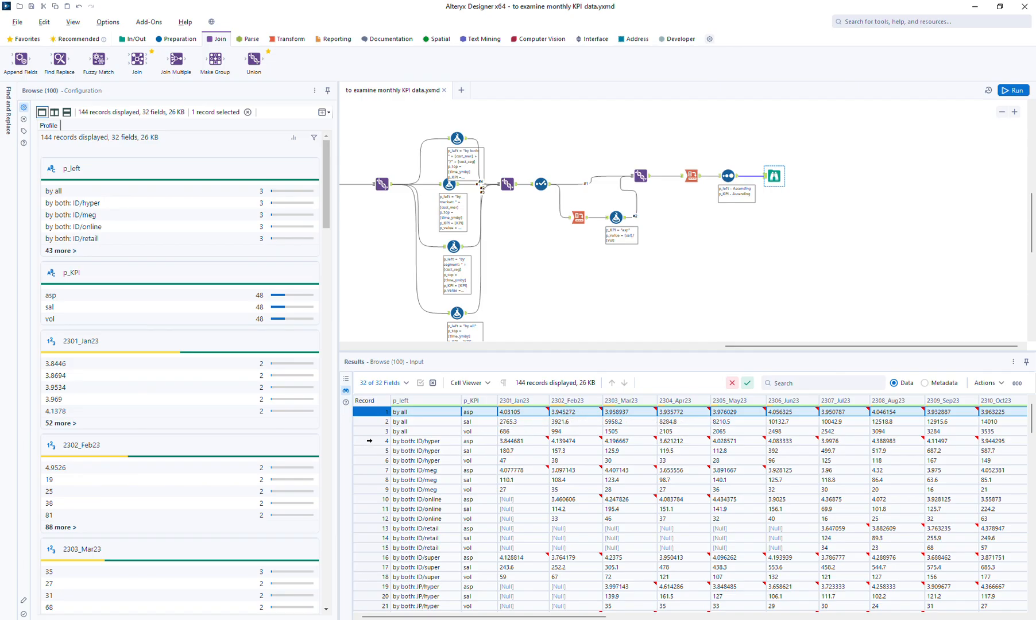
{"action": "left_click", "coordinate": [369, 441]}
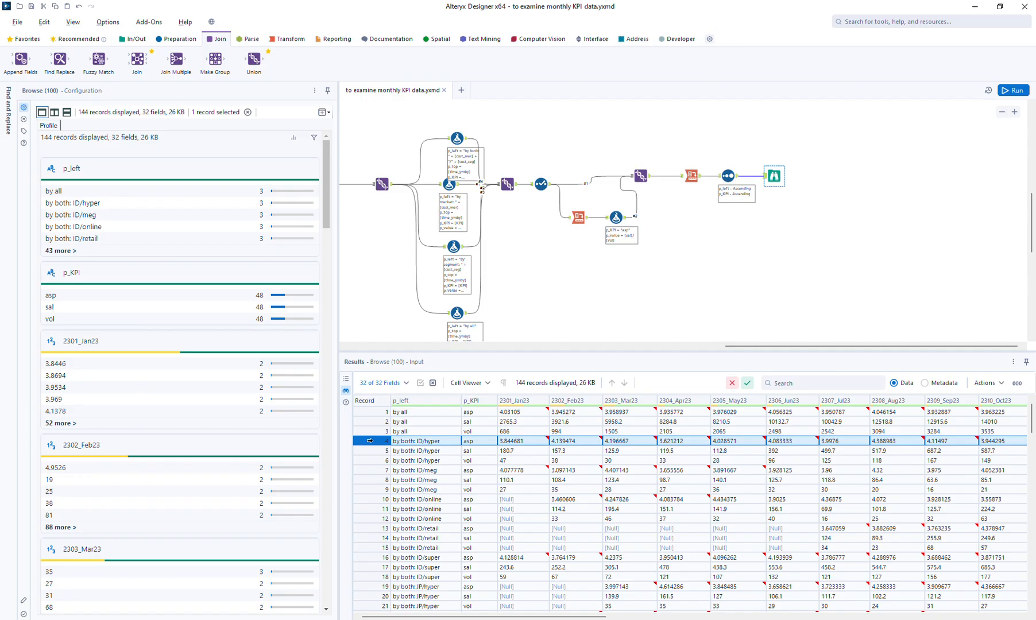
{"action": "left_click", "coordinate": [370, 468]}
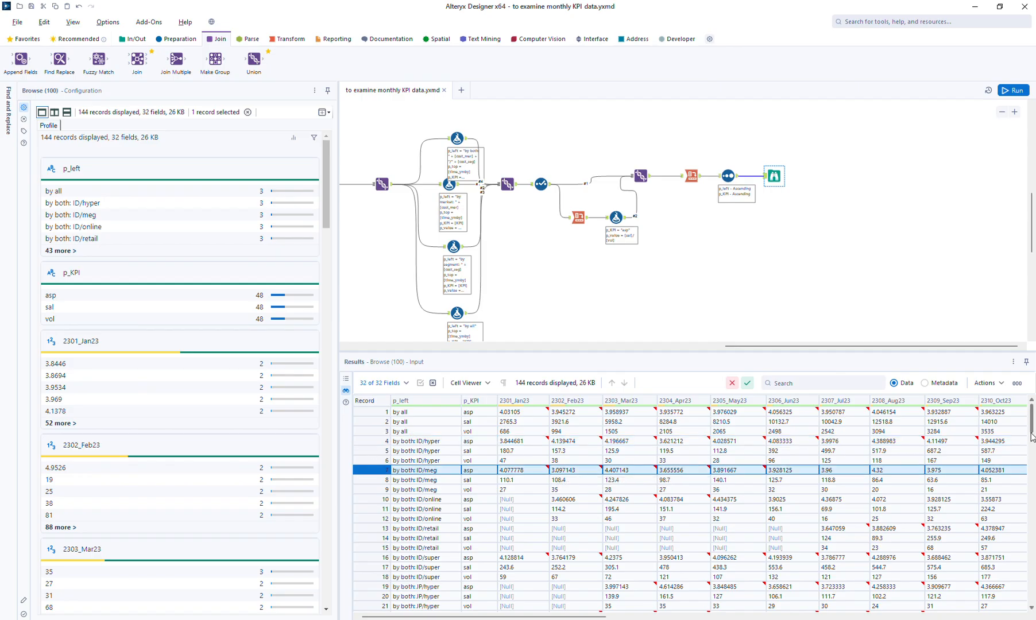
{"action": "left_click_drag", "start_coordinate": [1034, 423], "coordinate": [1034, 474]}
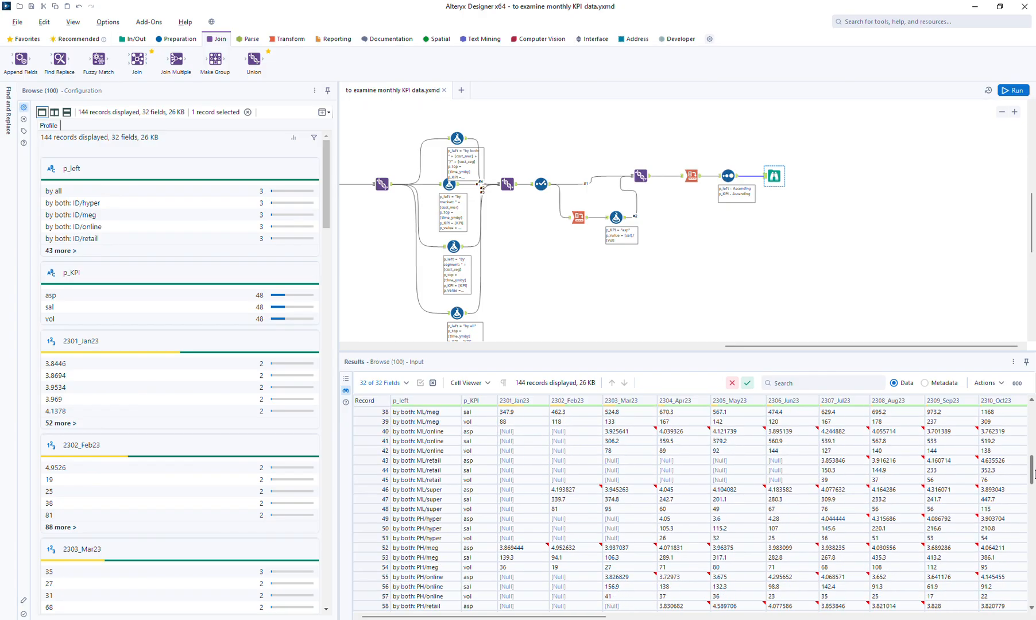
{"action": "left_click", "coordinate": [370, 412]}
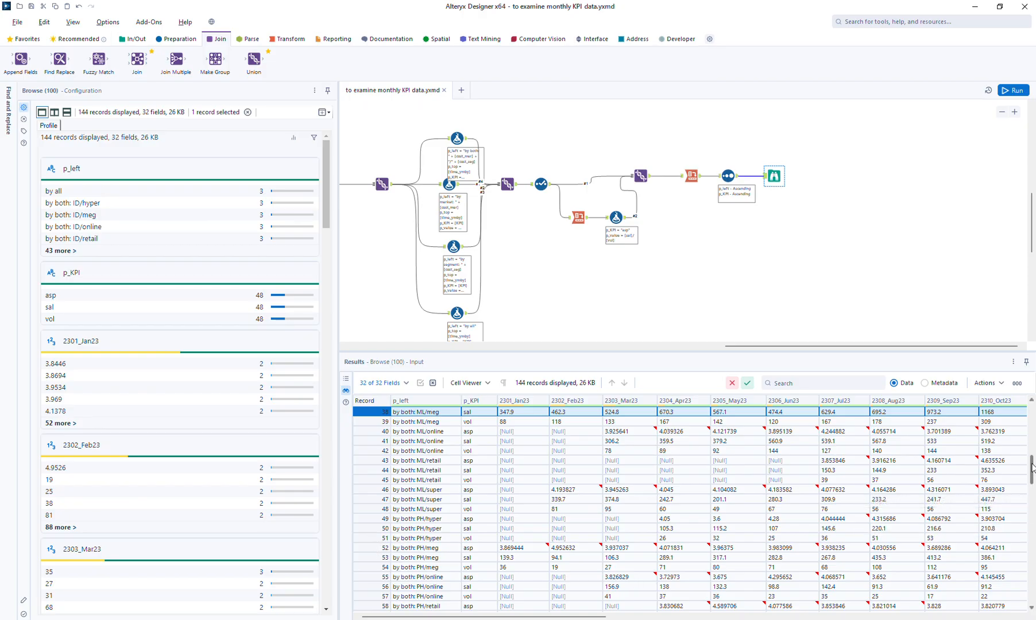
{"action": "left_click", "coordinate": [1032, 499]}
{"action": "left_click_drag", "start_coordinate": [1032, 499], "coordinate": [1032, 568]}
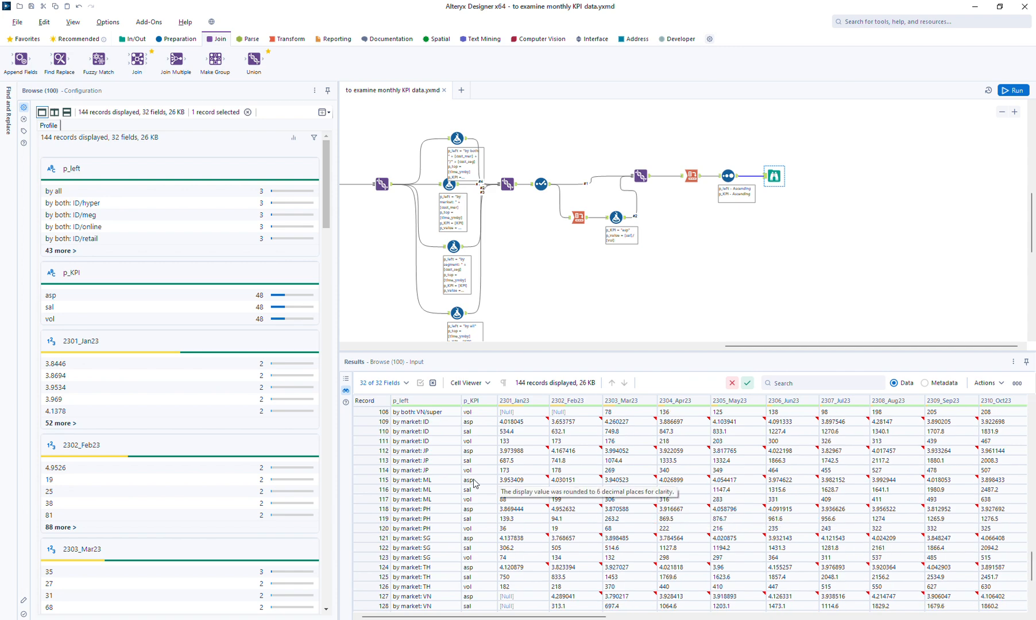
{"action": "left_click", "coordinate": [362, 454]}
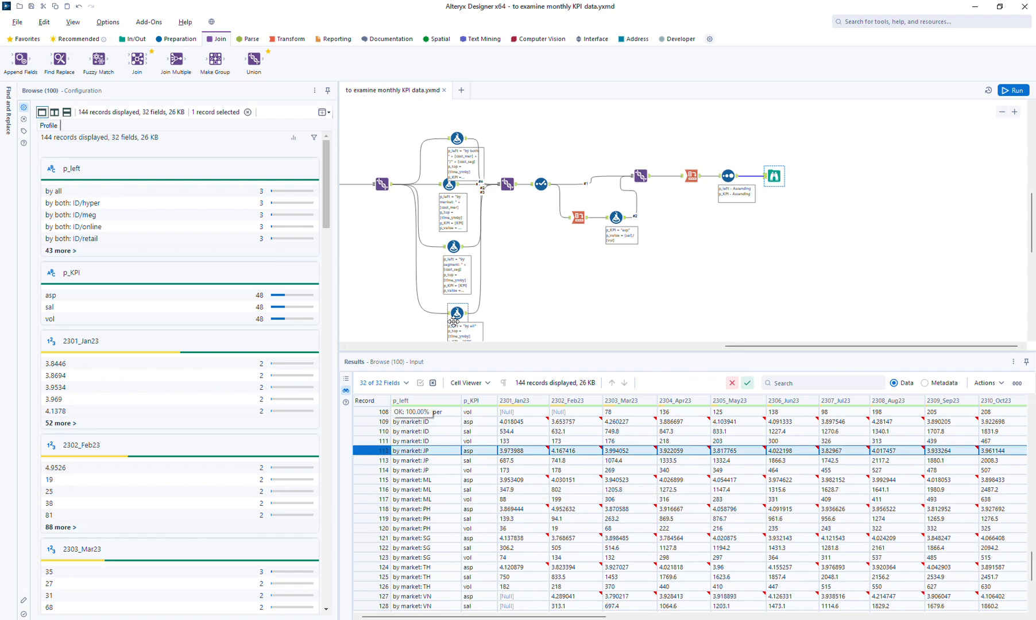
Prefix the p_left text with "1) " in the by all Formula and "3) " in the by segment Formula
{"action": "left_click", "coordinate": [458, 141]}
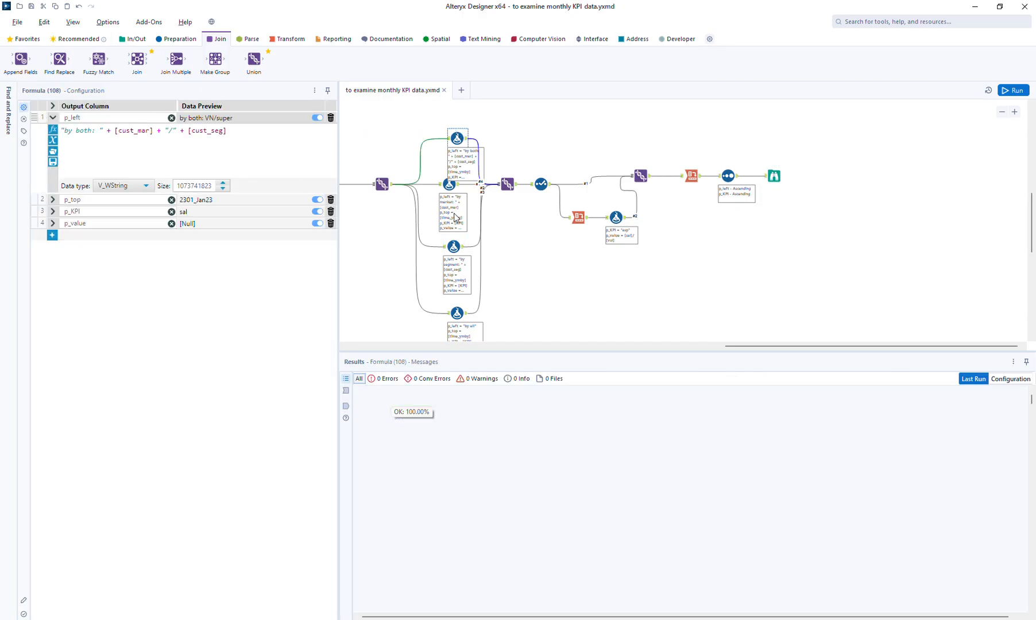
{"action": "left_click", "coordinate": [453, 247]}
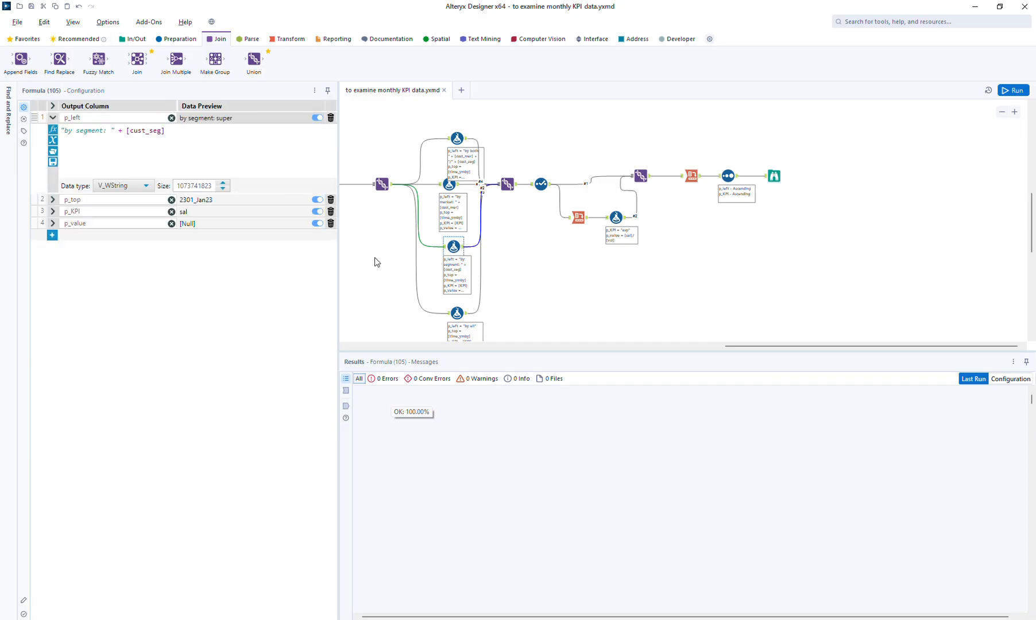
{"action": "left_click", "coordinate": [453, 307]}
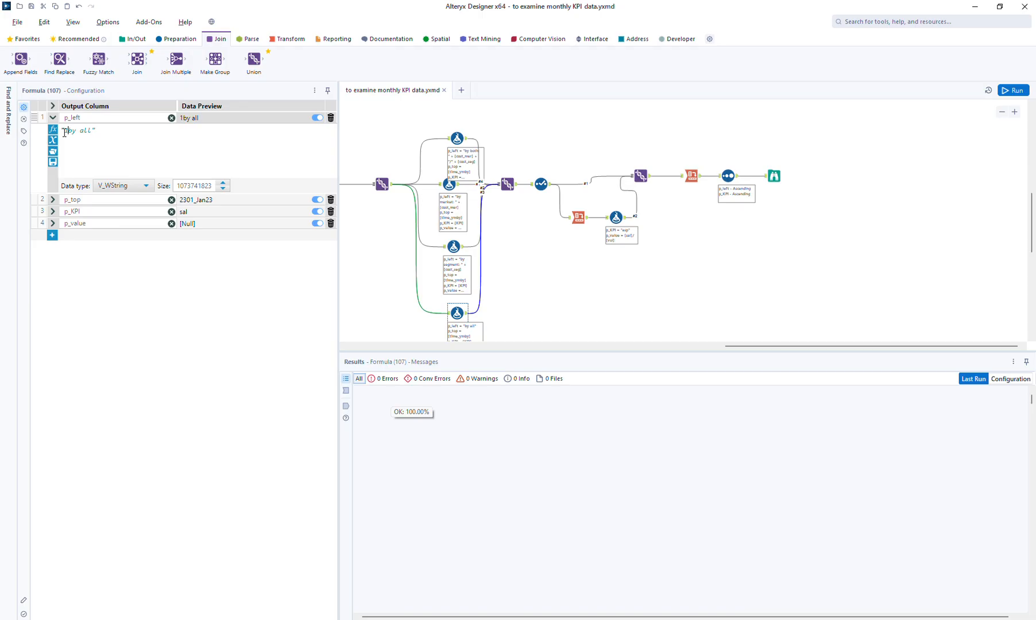
{"action": "type", "text": ")"}
{"action": "left_click", "coordinate": [448, 238]}
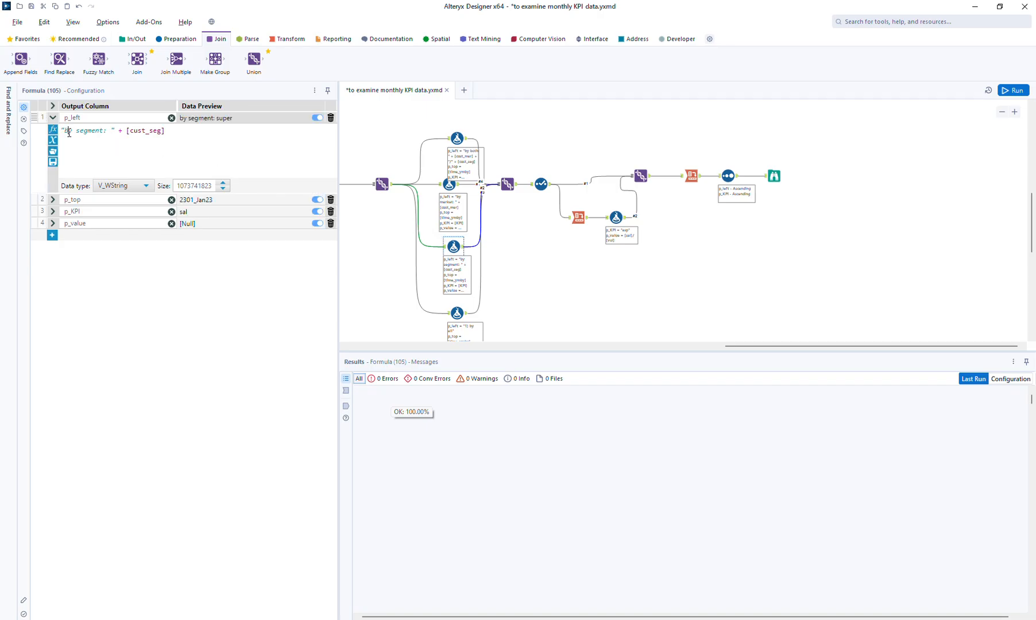
{"action": "left_click", "coordinate": [65, 131]}
{"action": "type", "text": "3)"}
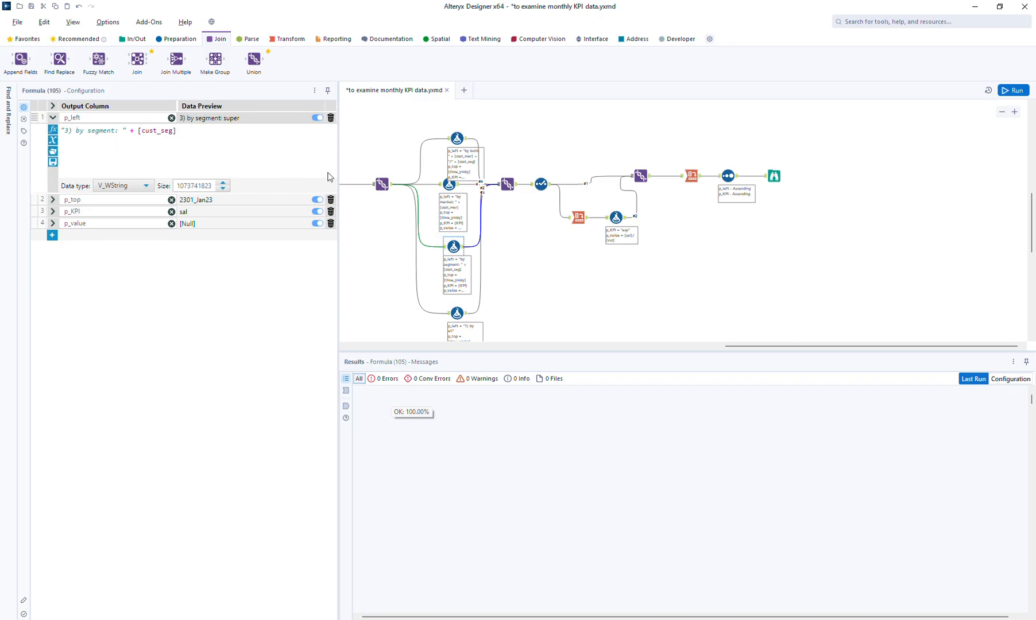
Prefix the p_left text with "2) " in the by market Formula and "4) " in the by both Formula
{"action": "left_click", "coordinate": [448, 186]}
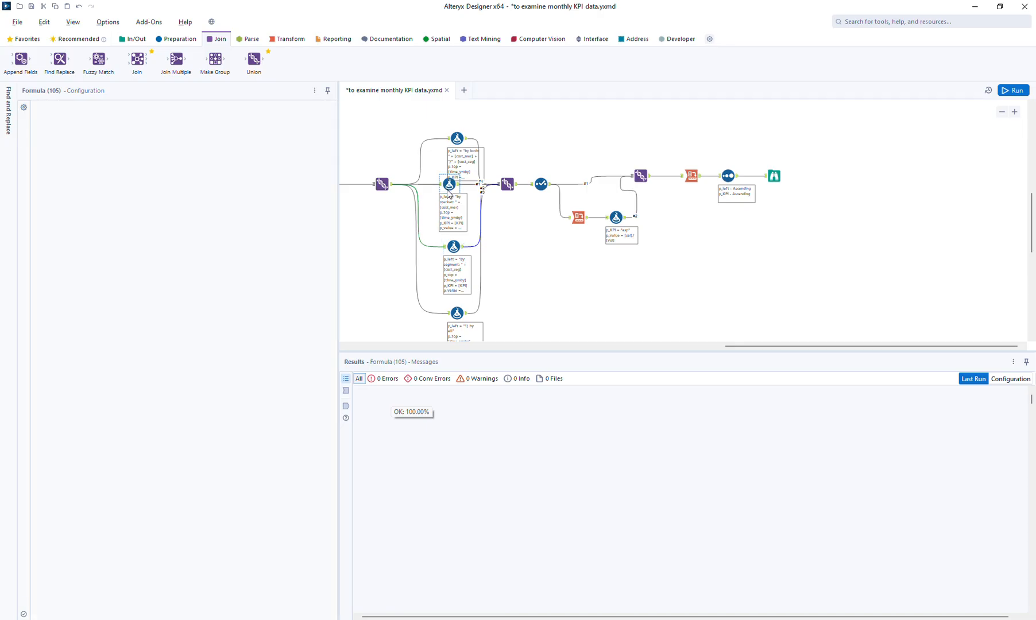
{"action": "left_click", "coordinate": [65, 131]}
{"action": "type", "text": "2) by market: \" + [cust_mar"}
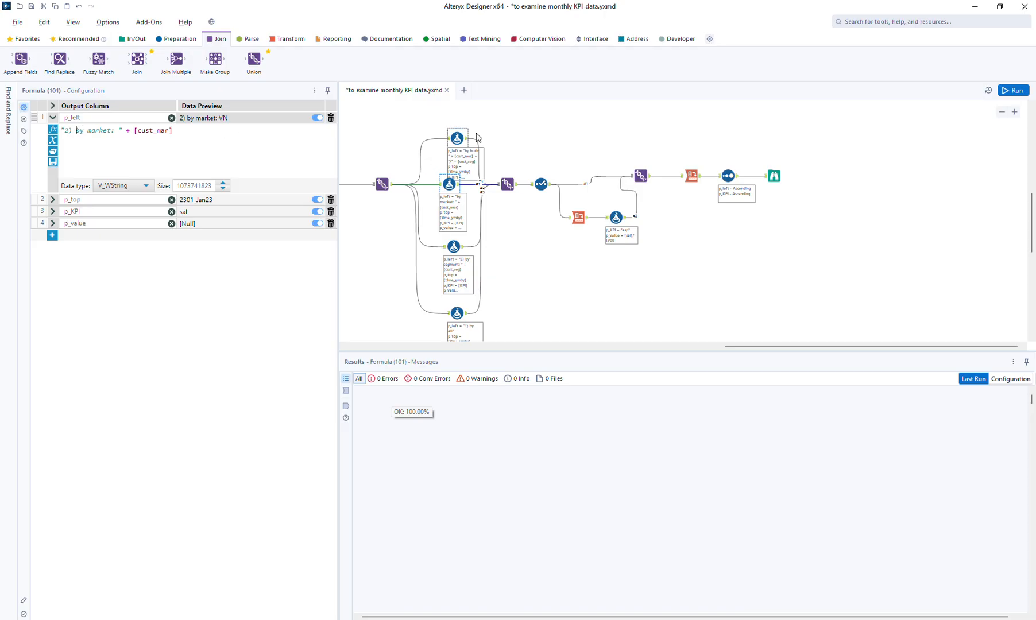
{"action": "left_click", "coordinate": [457, 136]}
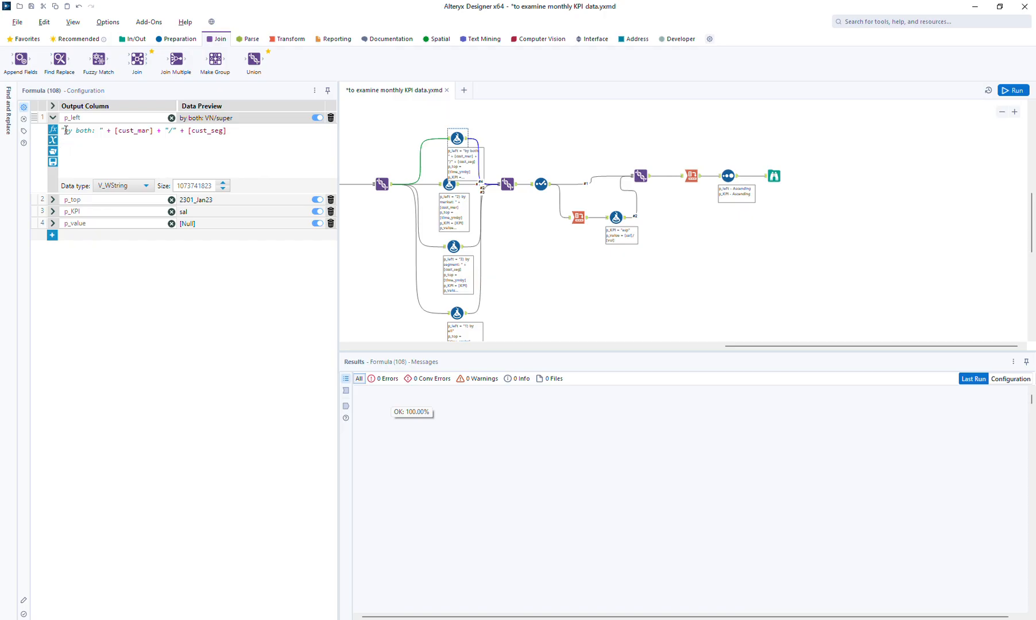
{"action": "left_click", "coordinate": [65, 131]}
{"action": "type", "text": "4"}
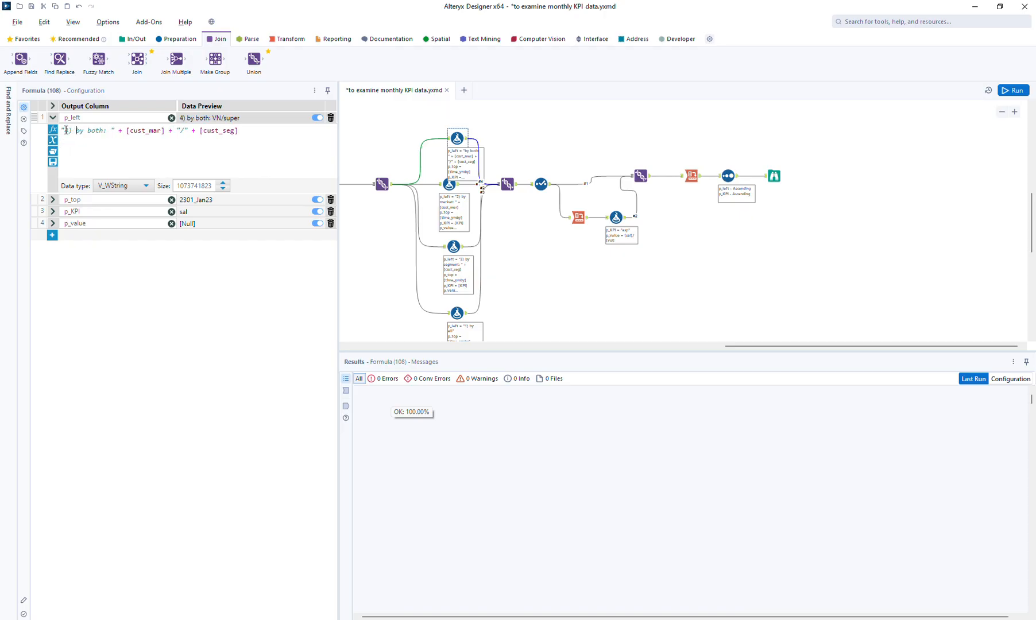
Run the workflow and review the numbered groups and monthly columns in the Browse output
{"action": "left_click", "coordinate": [1016, 90]}
{"action": "left_click", "coordinate": [774, 176]}
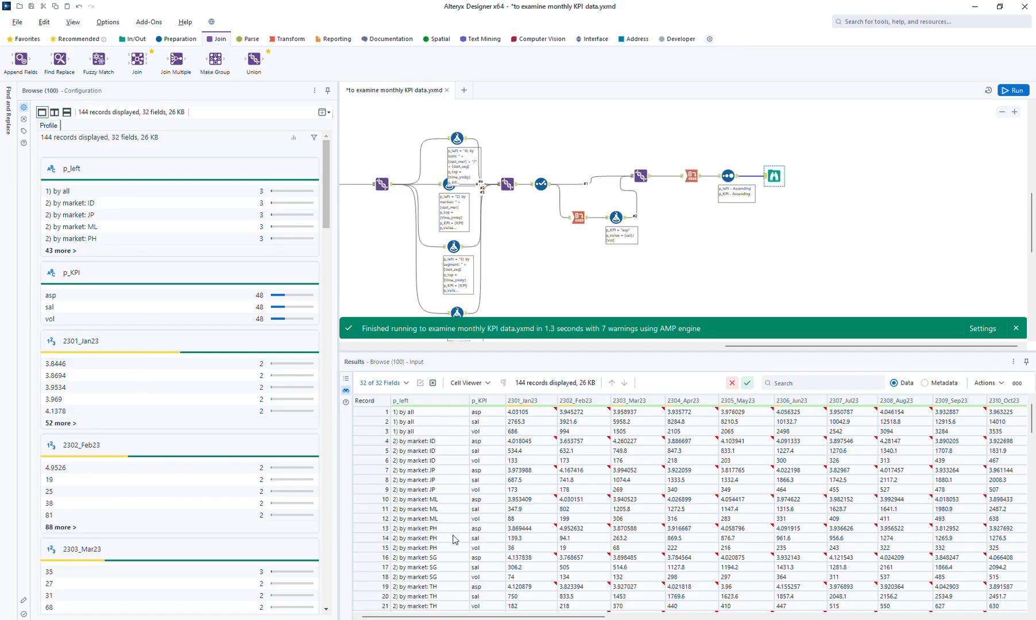
{"action": "scroll", "coordinate": [1031, 419], "scroll_direction": "down", "scroll_amount": 7}
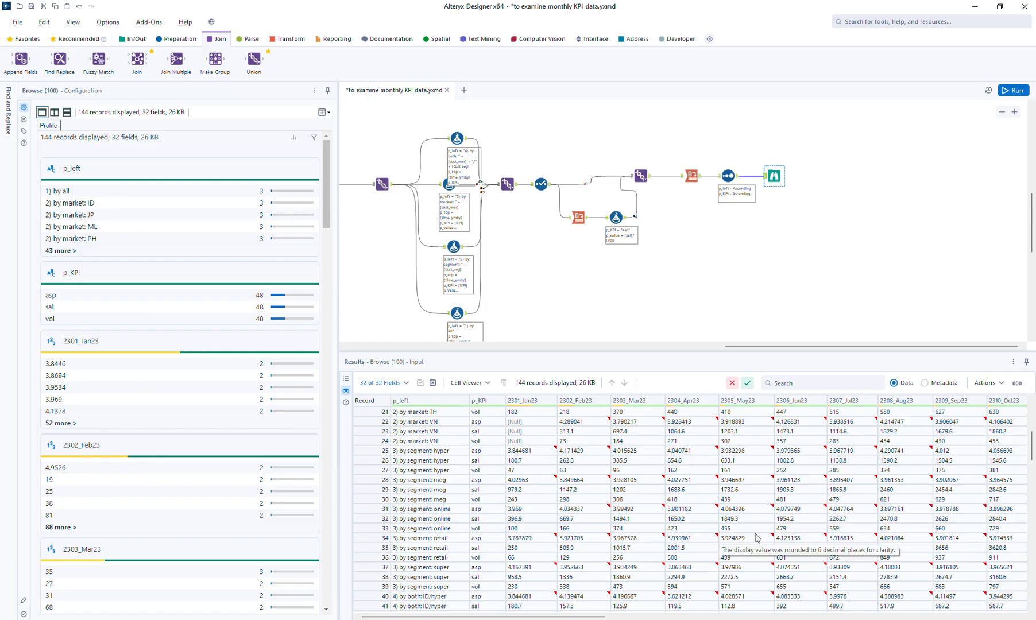
{"action": "left_click_drag", "start_coordinate": [592, 618], "coordinate": [1004, 618]}
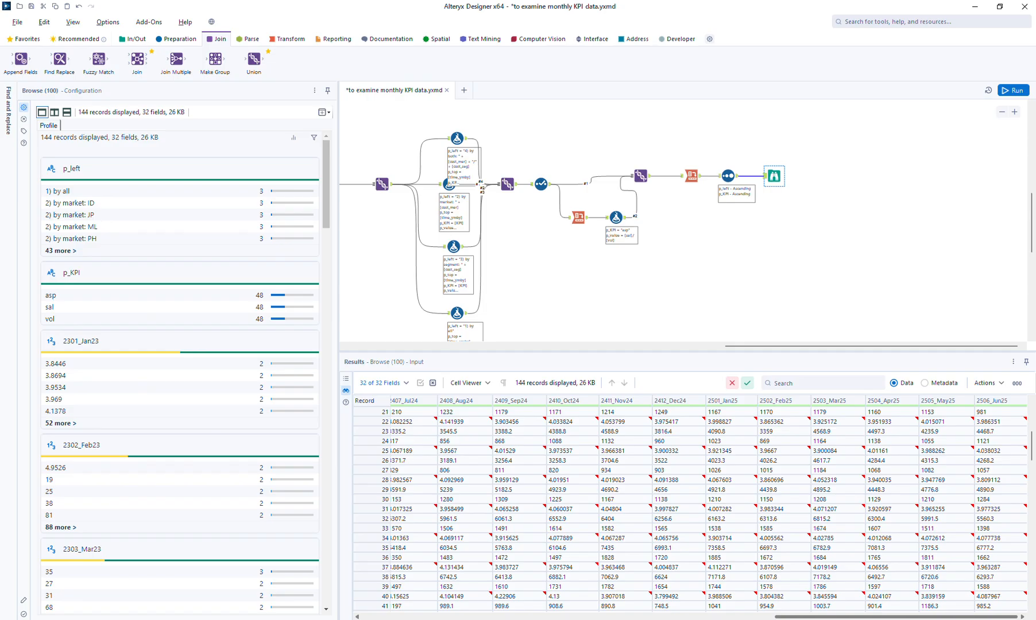
{"action": "scroll", "coordinate": [533, 465], "scroll_direction": "left", "scroll_amount": 15}
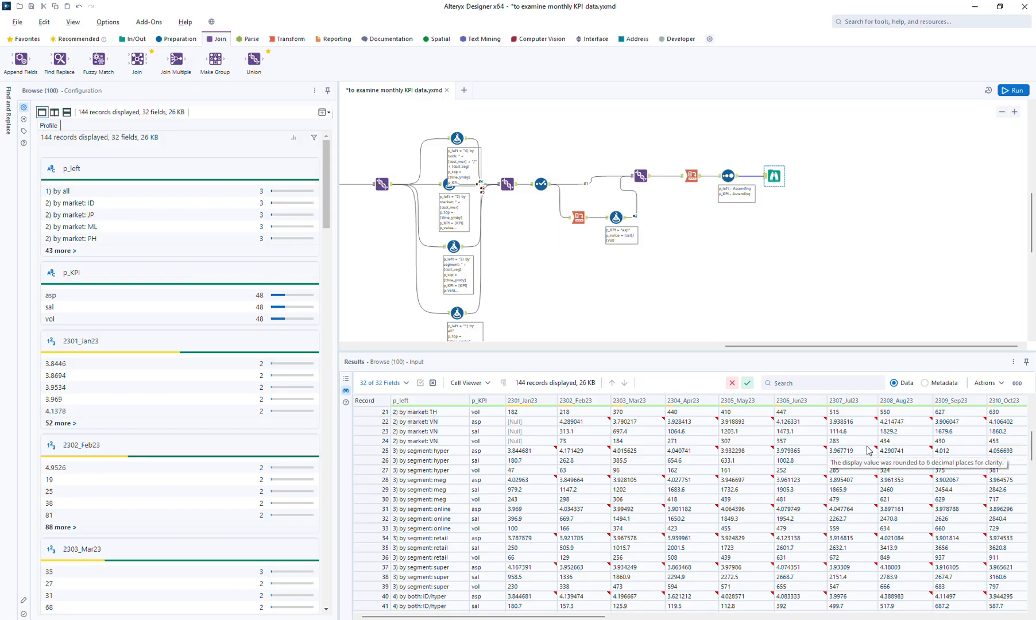
{"action": "left_click_drag", "start_coordinate": [1032, 442], "coordinate": [1032, 429]}
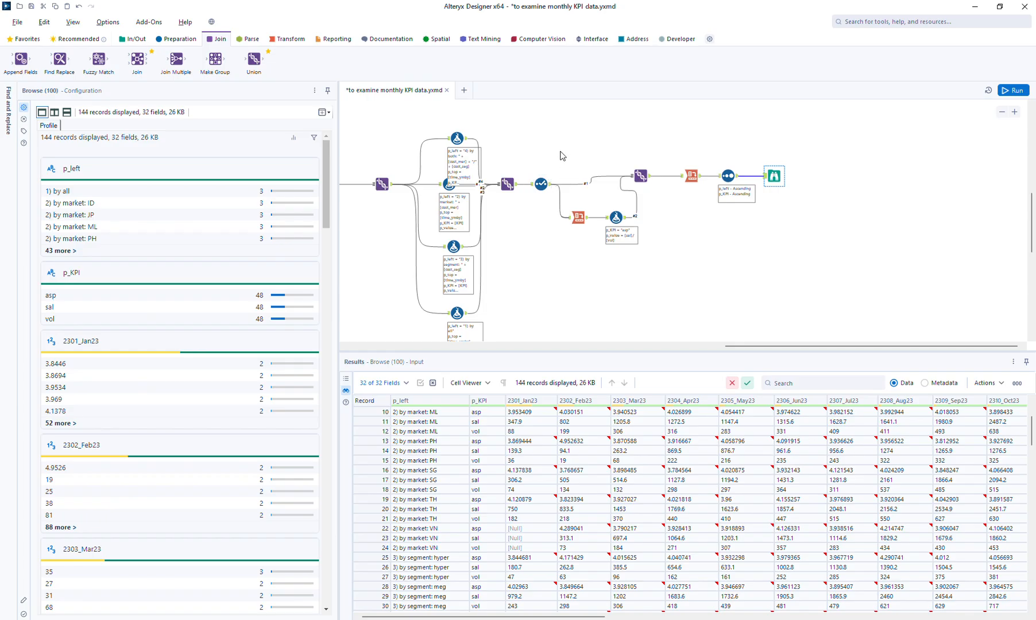
Spread the tools after Select further right and insert another Union on the connection between Select and the existing Union
{"action": "left_click_drag", "start_coordinate": [562, 155], "coordinate": [805, 254]}
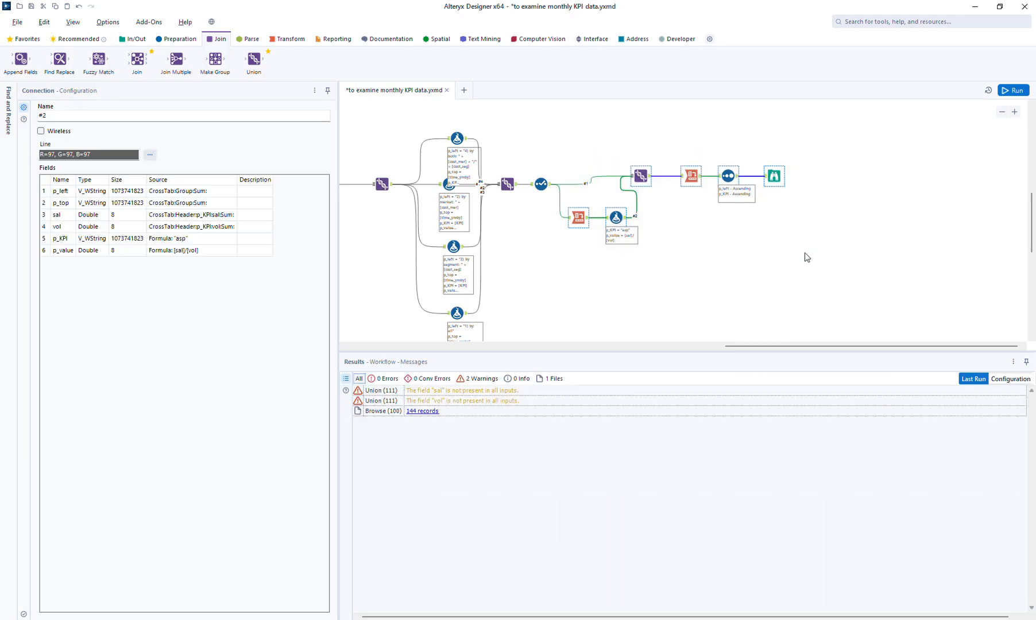
{"action": "left_click_drag", "start_coordinate": [776, 179], "coordinate": [834, 180]}
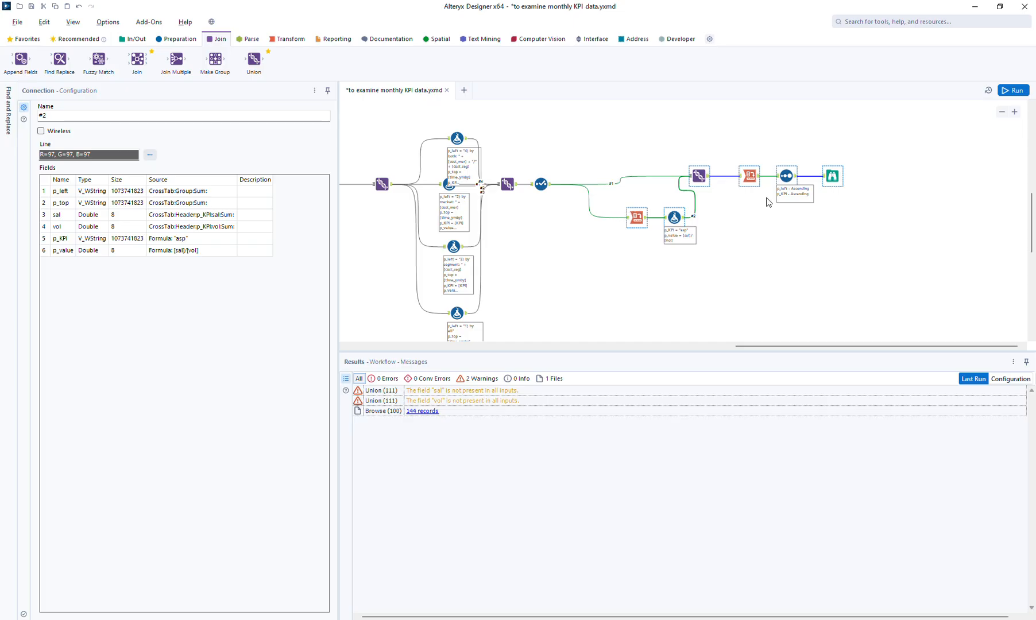
{"action": "left_click_drag", "start_coordinate": [699, 177], "coordinate": [658, 176]}
{"action": "left_click", "coordinate": [686, 144]}
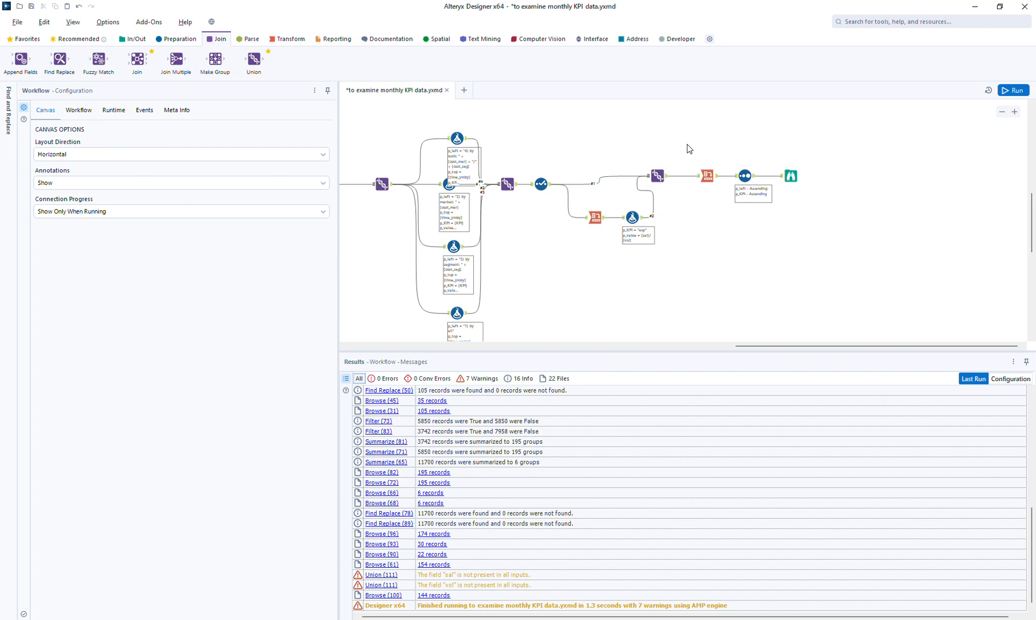
{"action": "left_click_drag", "start_coordinate": [687, 144], "coordinate": [869, 230]}
{"action": "left_click_drag", "start_coordinate": [797, 178], "coordinate": [860, 174]}
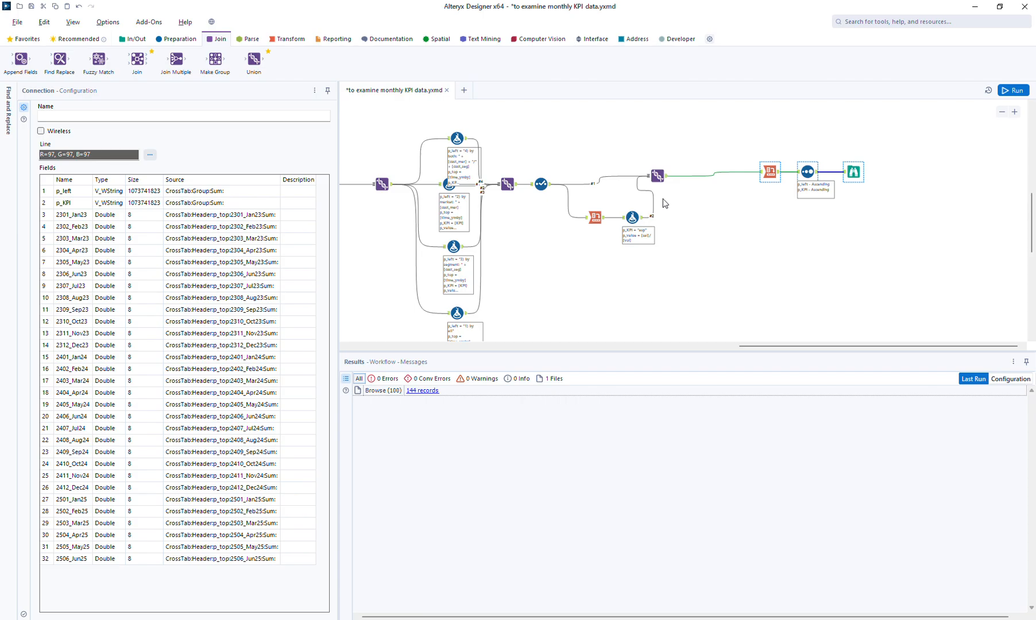
{"action": "left_click", "coordinate": [549, 189]}
{"action": "left_click_drag", "start_coordinate": [564, 163], "coordinate": [706, 269]}
{"action": "left_click_drag", "start_coordinate": [596, 218], "coordinate": [650, 223]}
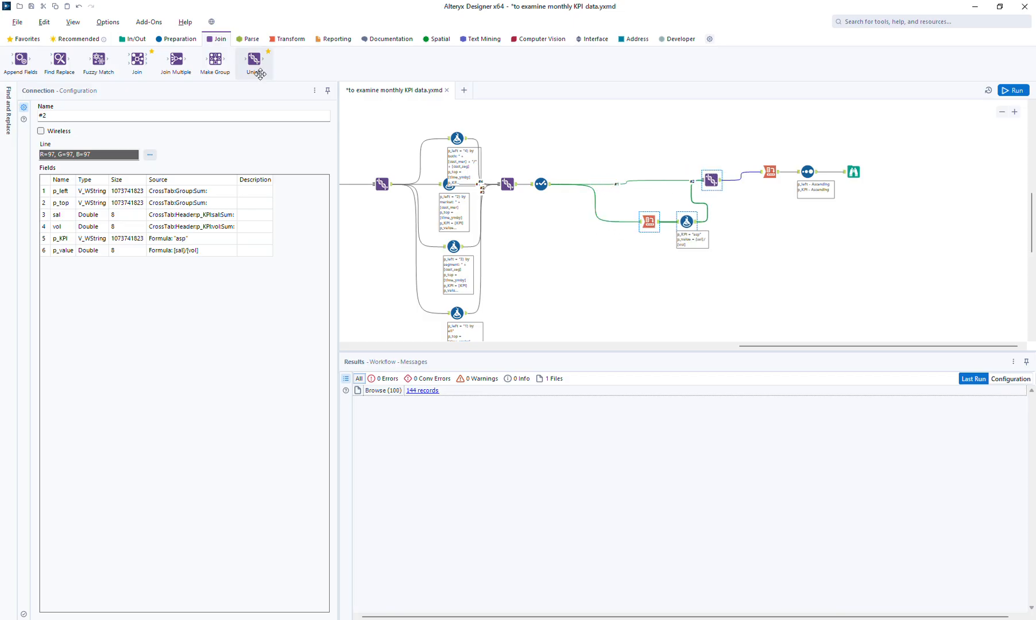
{"action": "left_click_drag", "start_coordinate": [253, 60], "coordinate": [615, 184]}
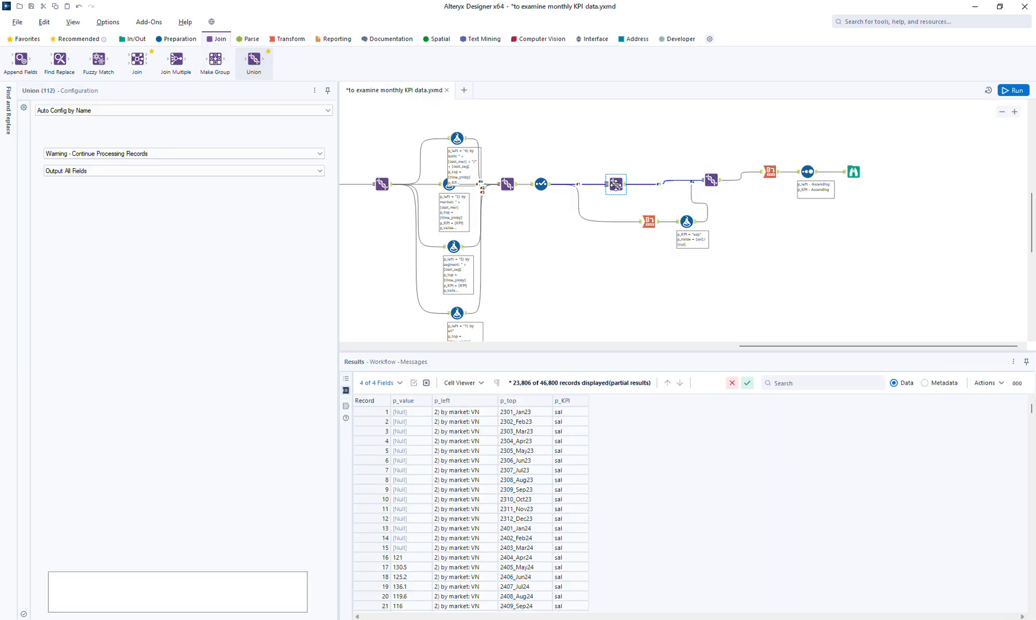
Add a Formula branch from the Select tool that sets p_top to "total"
{"action": "left_click", "coordinate": [183, 39]}
{"action": "left_click_drag", "start_coordinate": [180, 57], "coordinate": [581, 241]}
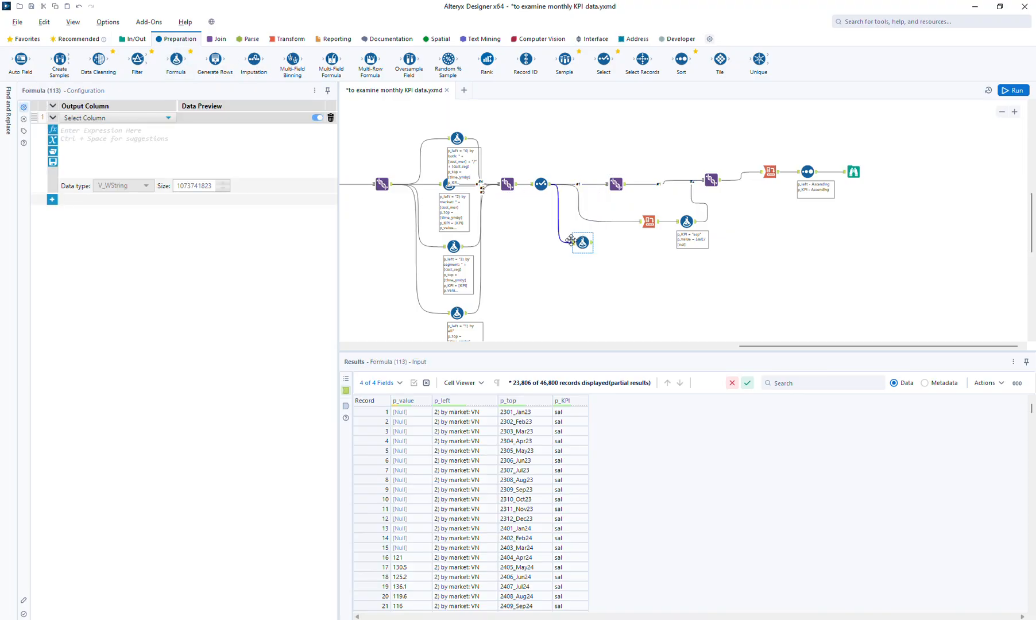
{"action": "left_click", "coordinate": [124, 118]}
{"action": "left_click", "coordinate": [107, 128]}
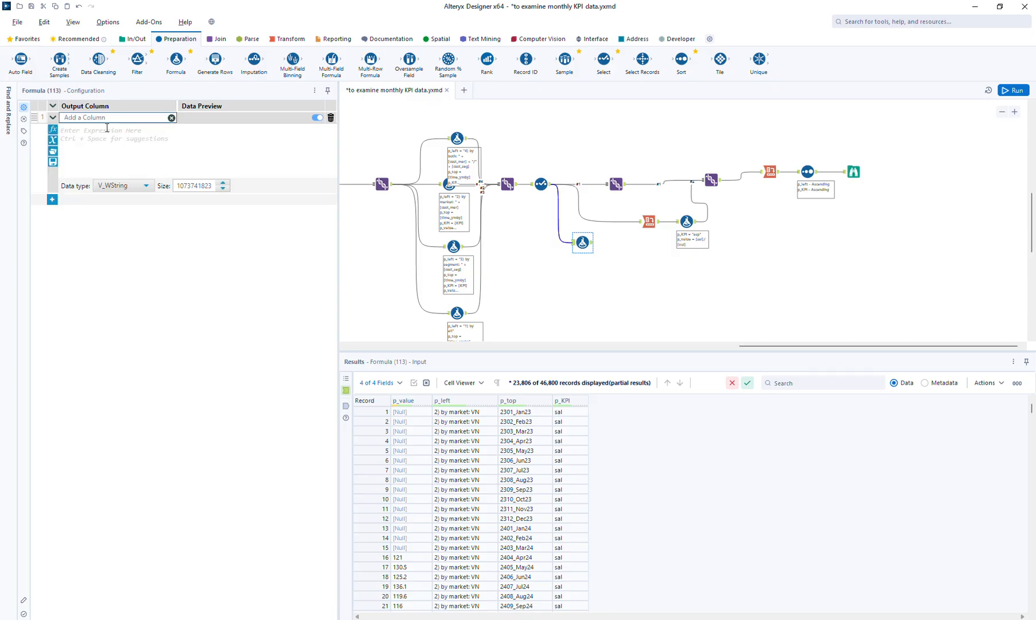
{"action": "type", "text": "p_top"}
{"action": "left_click", "coordinate": [106, 128]}
{"action": "type", "text": "\""}
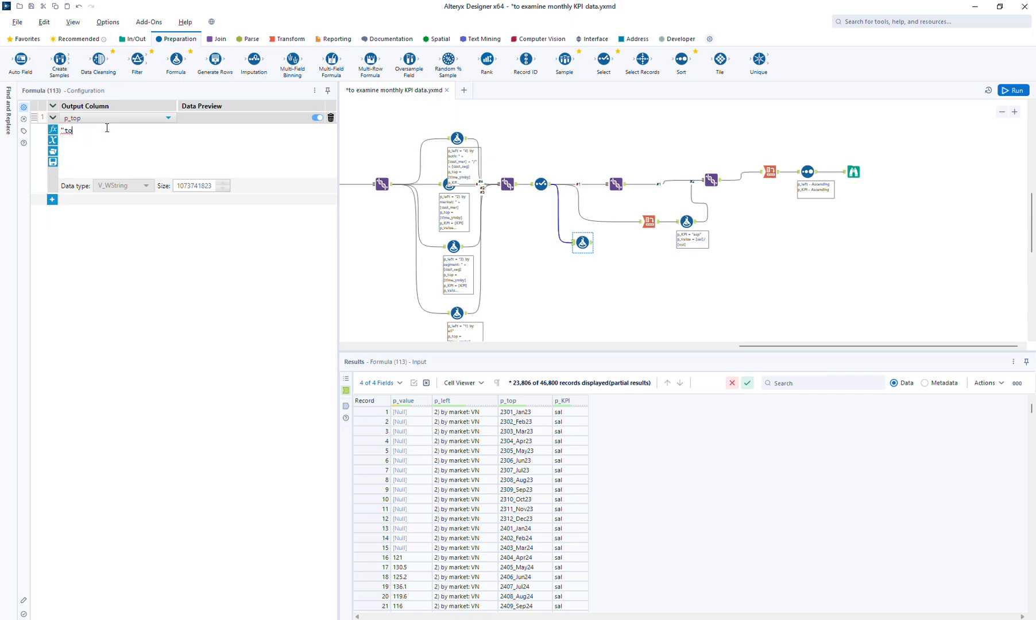
{"action": "type", "text": "total\""}
Connect the total Formula to the new Union and feed the lower Cross Tab from that Union instead of from Select
{"action": "mouse_move", "coordinate": [593, 247]}
{"action": "left_mouse_down"}
{"action": "mouse_move", "coordinate": [612, 184]}
{"action": "mouse_move", "coordinate": [633, 248]}
{"action": "left_mouse_up"}
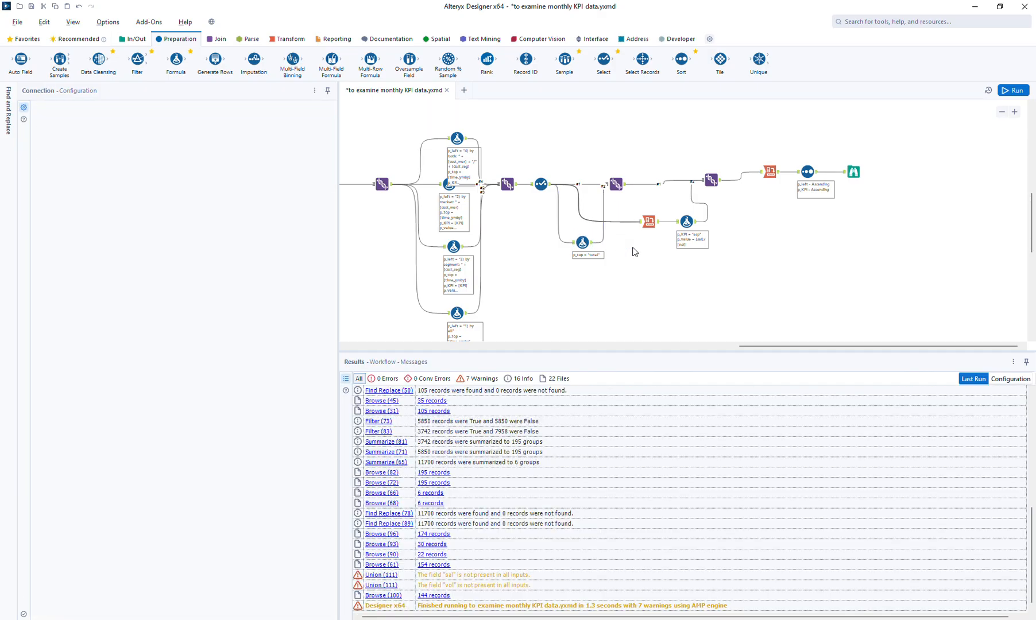
{"action": "key", "text": "Delete"}
{"action": "left_click_drag", "start_coordinate": [626, 184], "coordinate": [651, 226]}
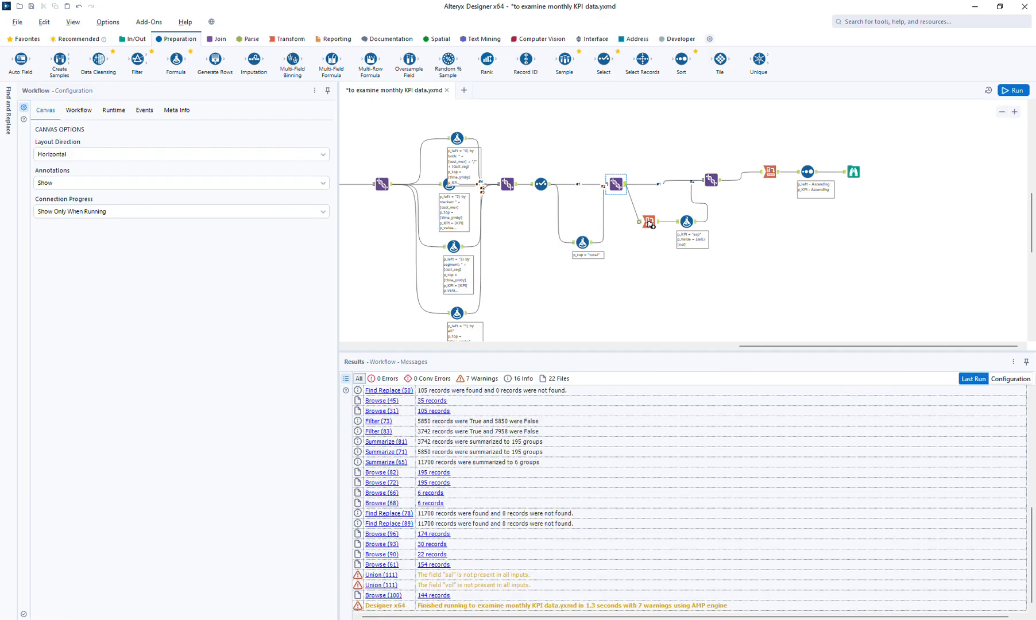
{"action": "left_click_drag", "start_coordinate": [582, 244], "coordinate": [576, 227]}
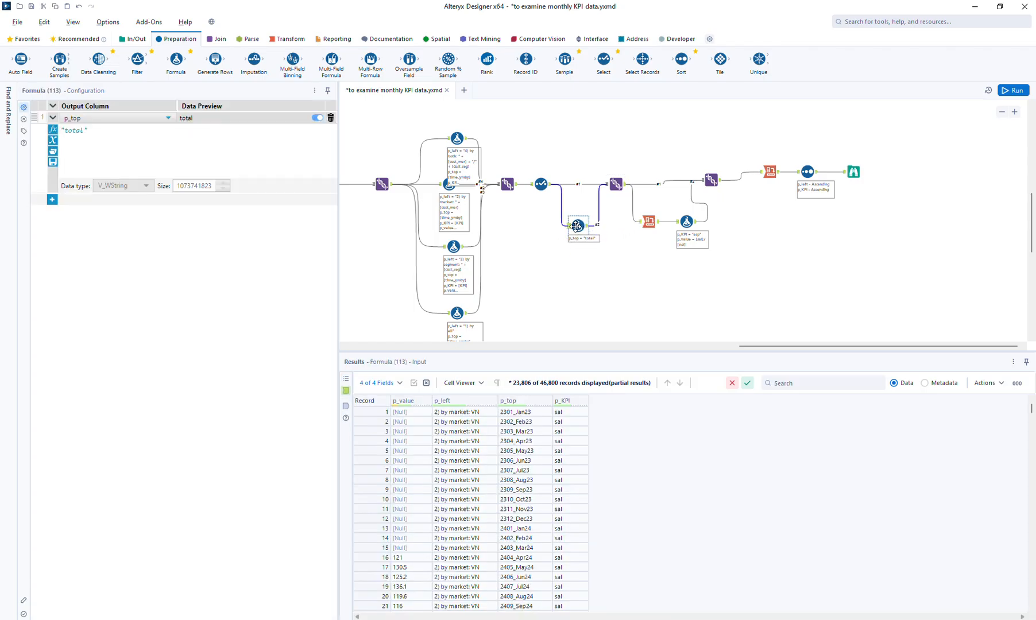
Save and run the workflow, and review the monthly and total columns in the Browse output
{"action": "key", "text": "ctrl+s"}
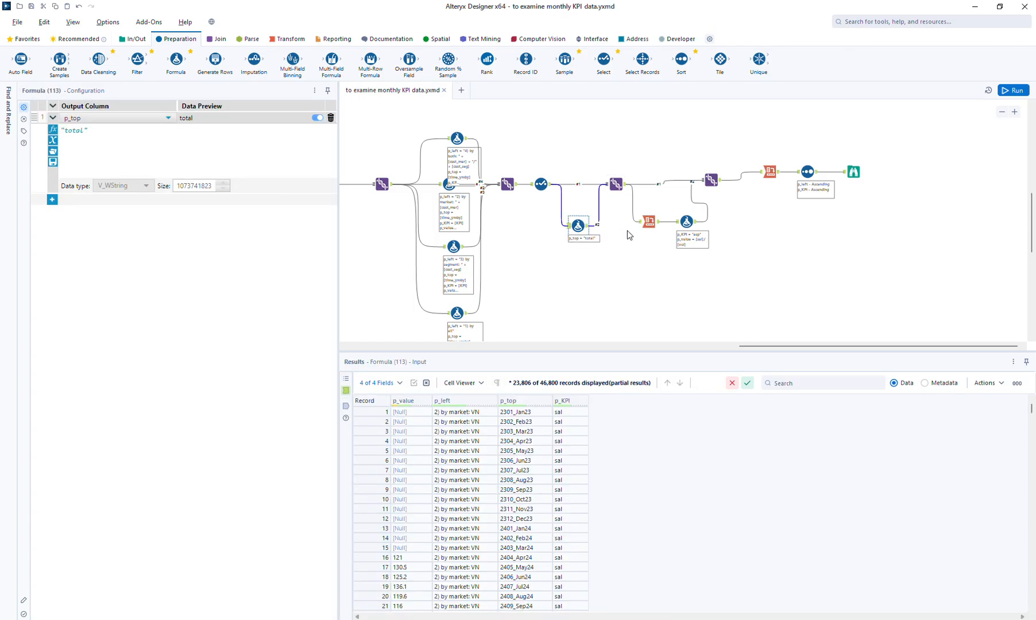
{"action": "left_click", "coordinate": [1013, 90]}
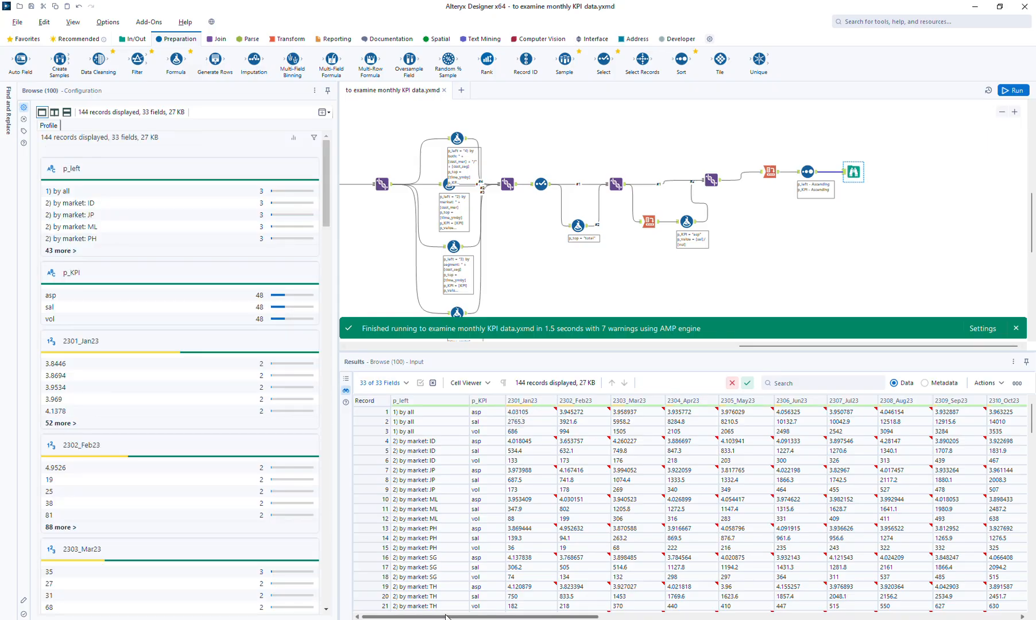
{"action": "left_click_drag", "start_coordinate": [445, 616], "coordinate": [965, 616]}
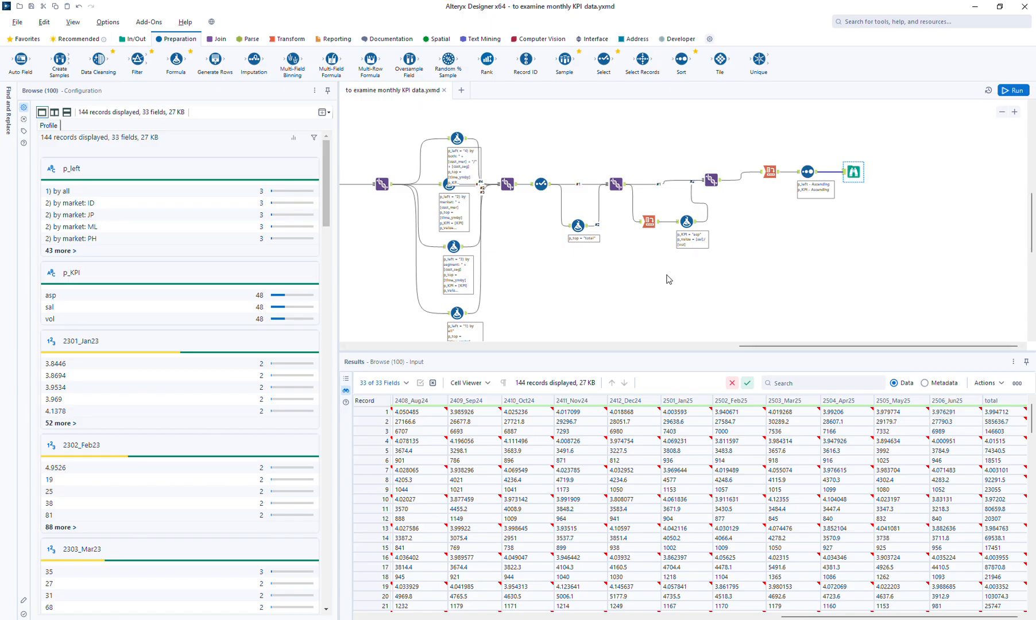
Change the p_top text in the total Formula to "A_lifetime"
{"action": "left_click", "coordinate": [572, 225]}
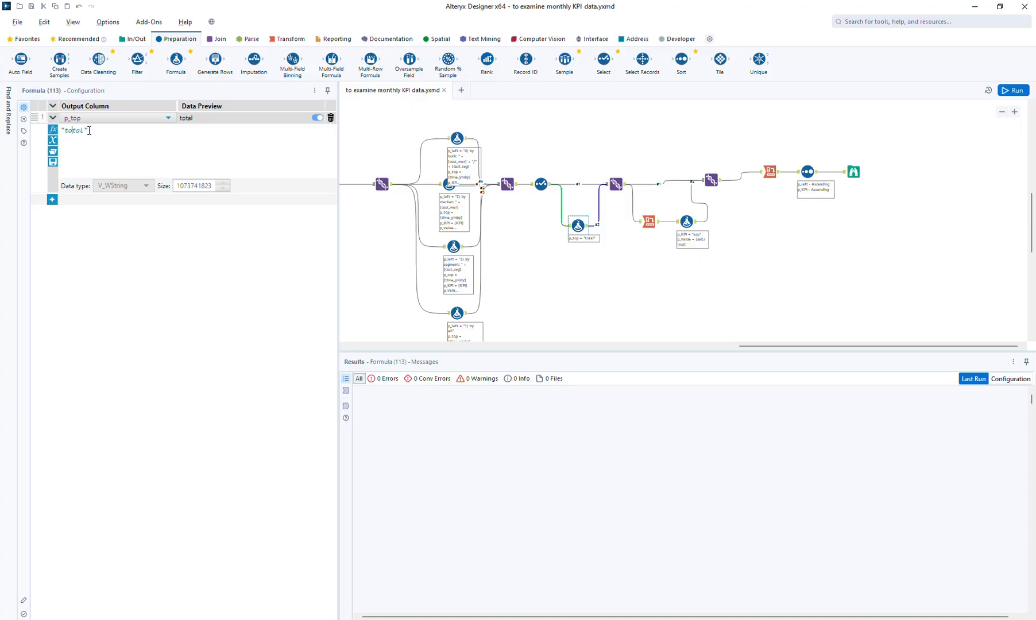
{"action": "key", "text": "Left"}
{"action": "key", "text": "Left"}
{"action": "type", "text": "A_"}
{"action": "key", "text": "ctrl+shift+Right"}
{"action": "type", "text": "li"}
Insert a Formula on the direct connection between Select and the Union that sets p_top to "B_" + [p_top]
{"action": "left_click_drag", "start_coordinate": [175, 60], "coordinate": [580, 183]}
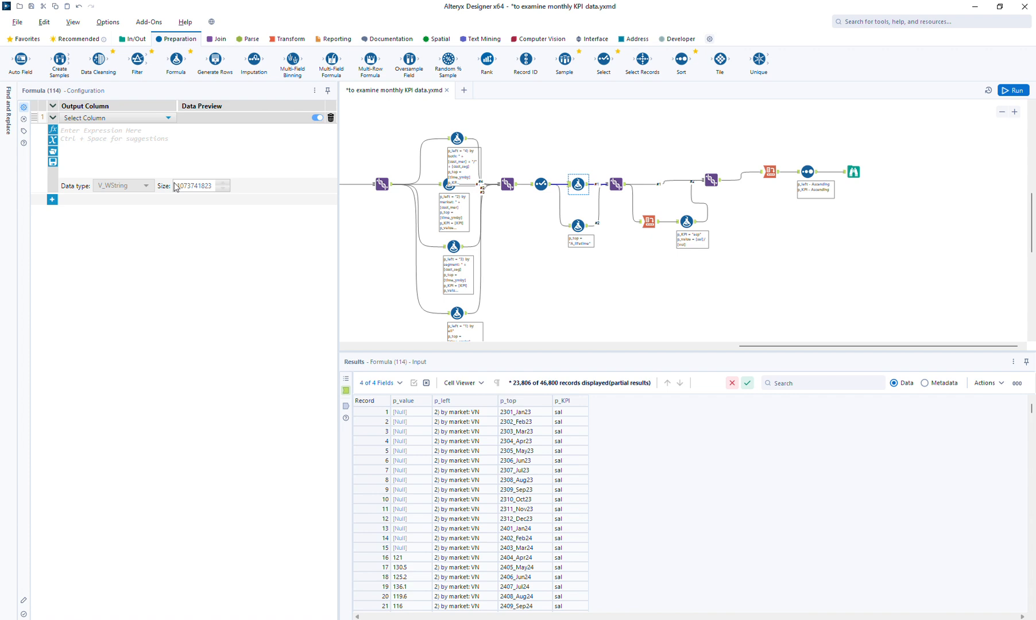
{"action": "left_click", "coordinate": [106, 118]}
{"action": "left_click", "coordinate": [102, 130]}
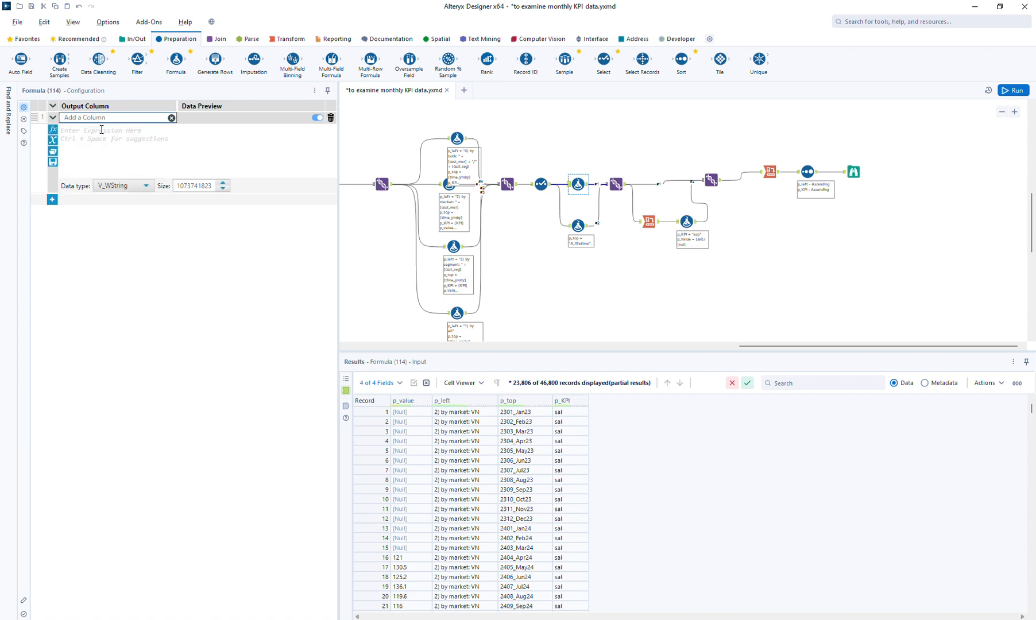
{"action": "type", "text": "p_top"}
{"action": "left_click", "coordinate": [102, 130]}
{"action": "type", "text": "\""}
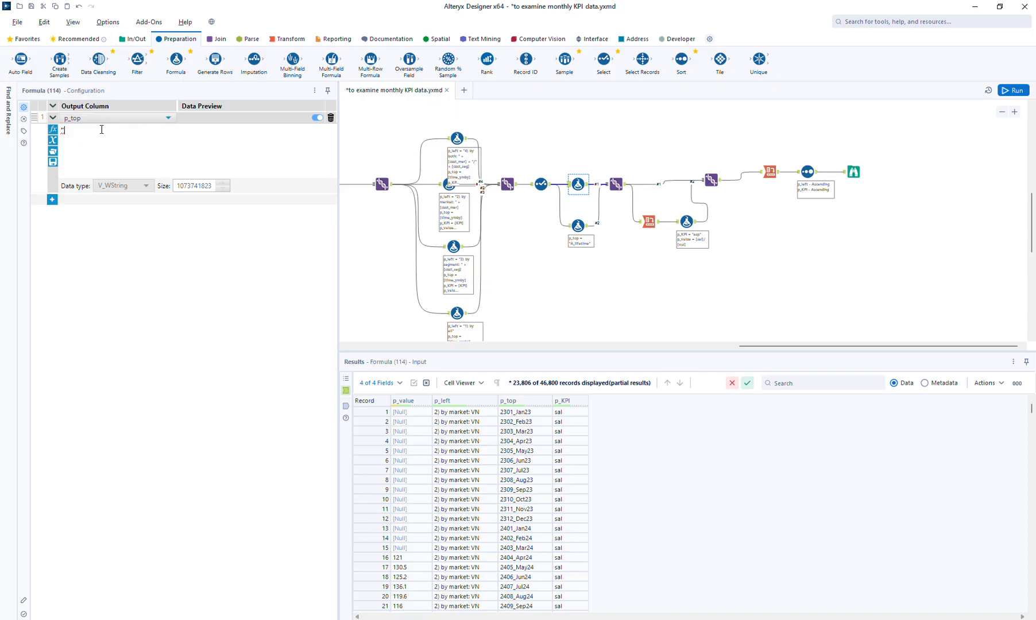
{"action": "type", "text": "B_\" + ["}
{"action": "key", "text": "Down"}
{"action": "key", "text": "Down"}
{"action": "key", "text": "Return"}
Run the workflow and compare the A_lifetime sal and vol values with the monthly columns in the Browse output
{"action": "left_click", "coordinate": [1012, 91]}
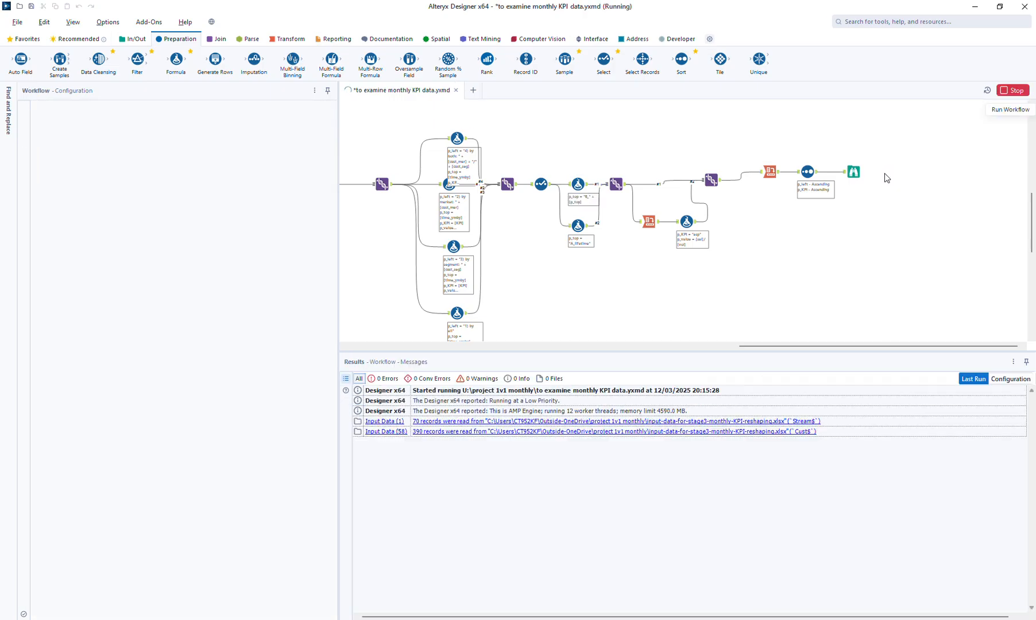
{"action": "left_click", "coordinate": [854, 172]}
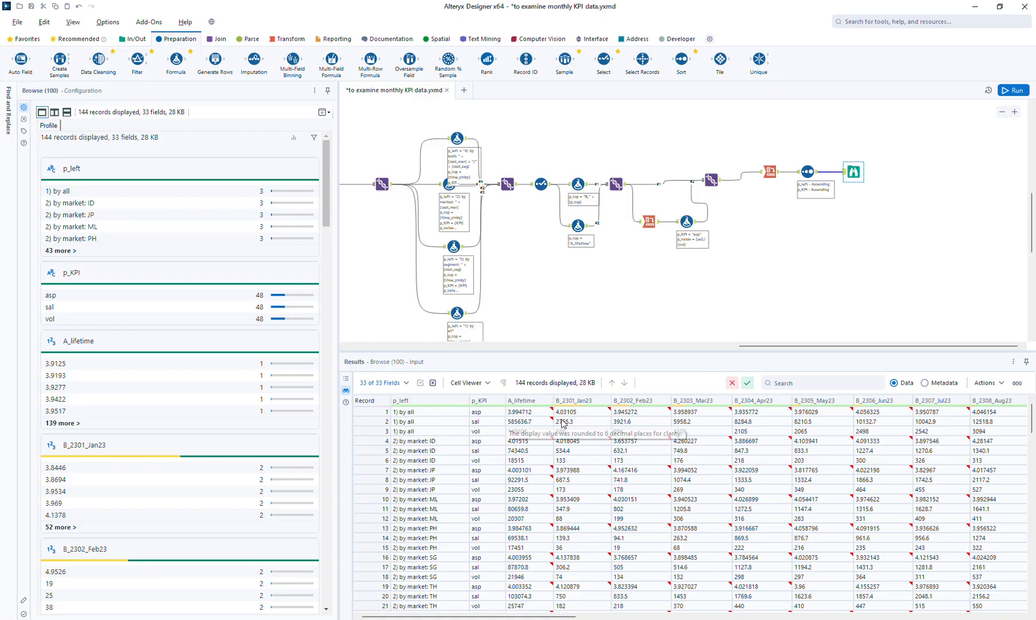
{"action": "left_click_drag", "start_coordinate": [574, 414], "coordinate": [796, 424]}
{"action": "left_click", "coordinate": [528, 422]}
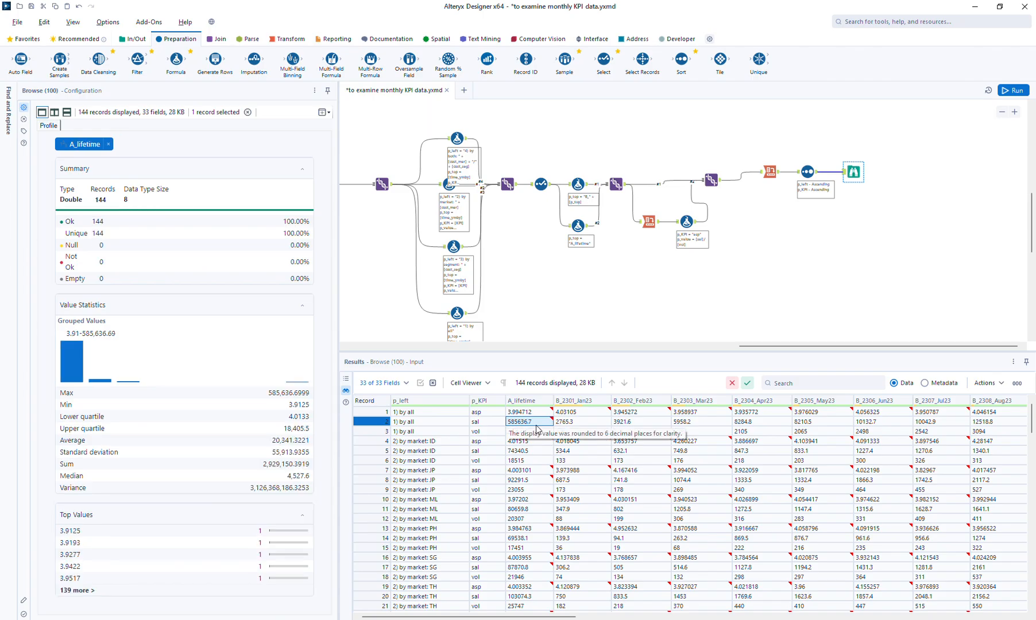
{"action": "left_click_drag", "start_coordinate": [568, 436], "coordinate": [801, 436]}
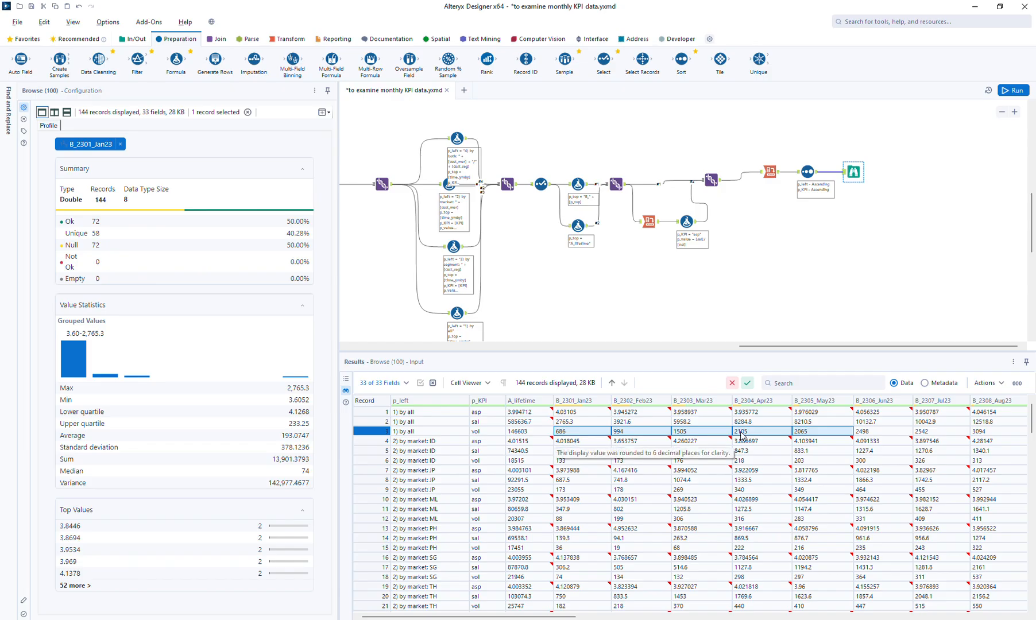
{"action": "left_click", "coordinate": [516, 433]}
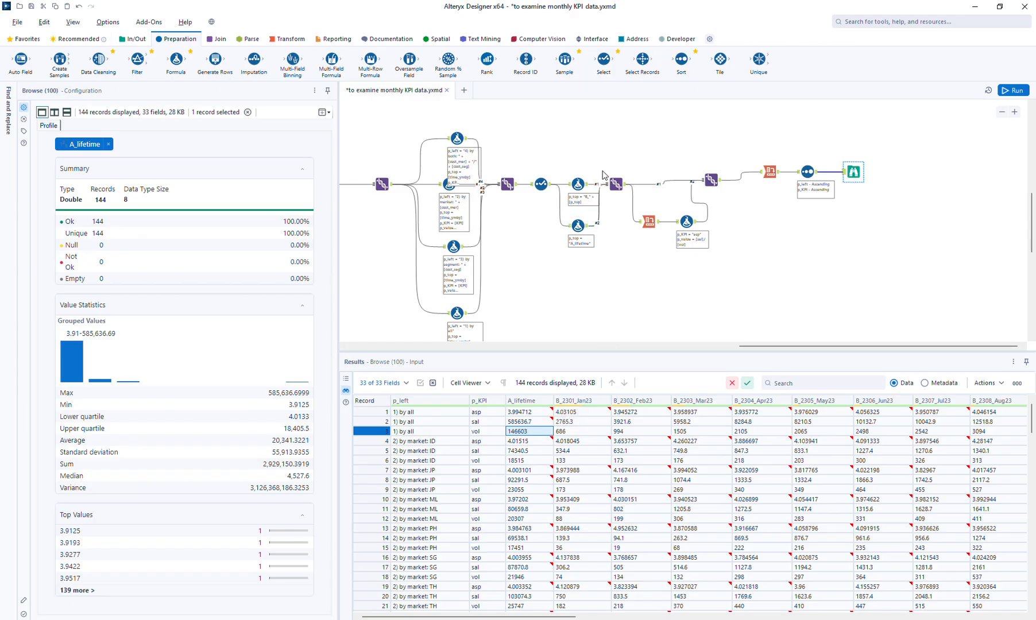
Move the tools from the first downstream Union onward further right, and add a copy of the A_lifetime Formula connected to Select
{"action": "left_click_drag", "start_coordinate": [607, 155], "coordinate": [893, 251]}
{"action": "left_click_drag", "start_coordinate": [610, 194], "coordinate": [656, 189]}
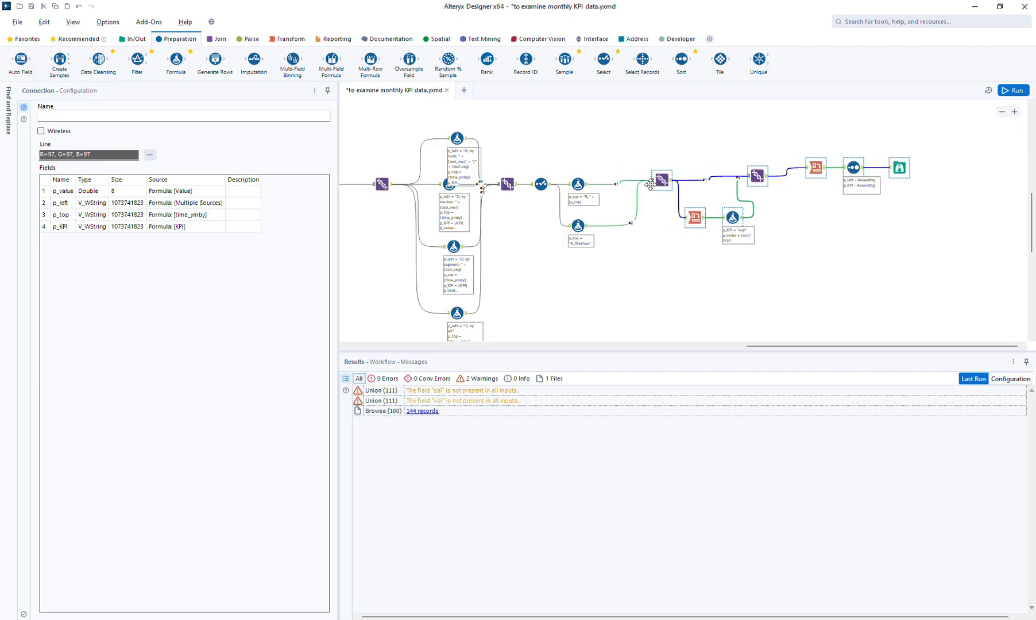
{"action": "left_click", "coordinate": [578, 226]}
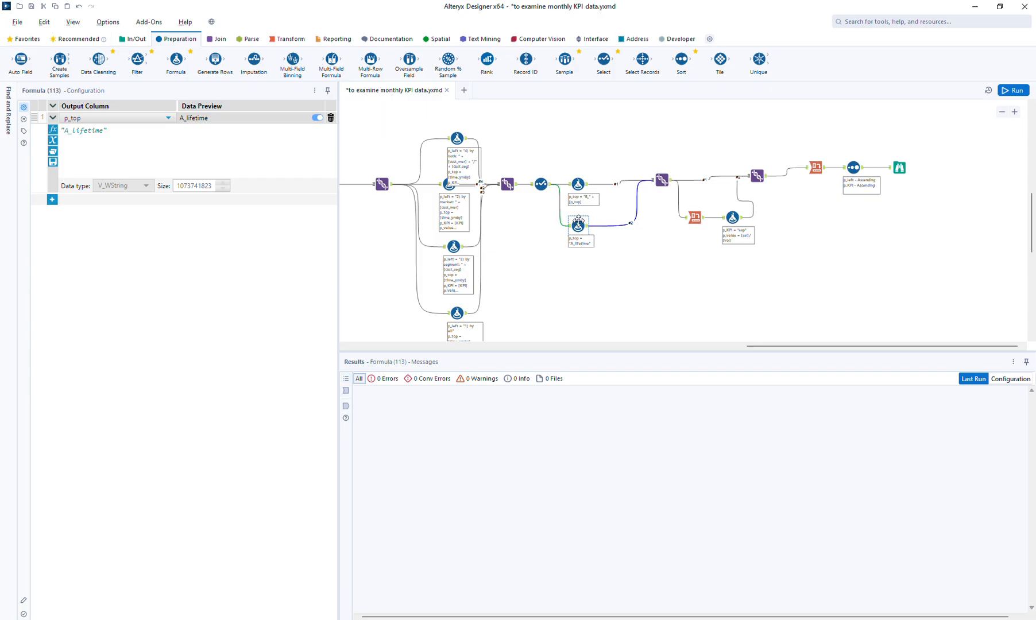
{"action": "left_click", "coordinate": [579, 269]}
{"action": "key", "text": "ctrl+r"}
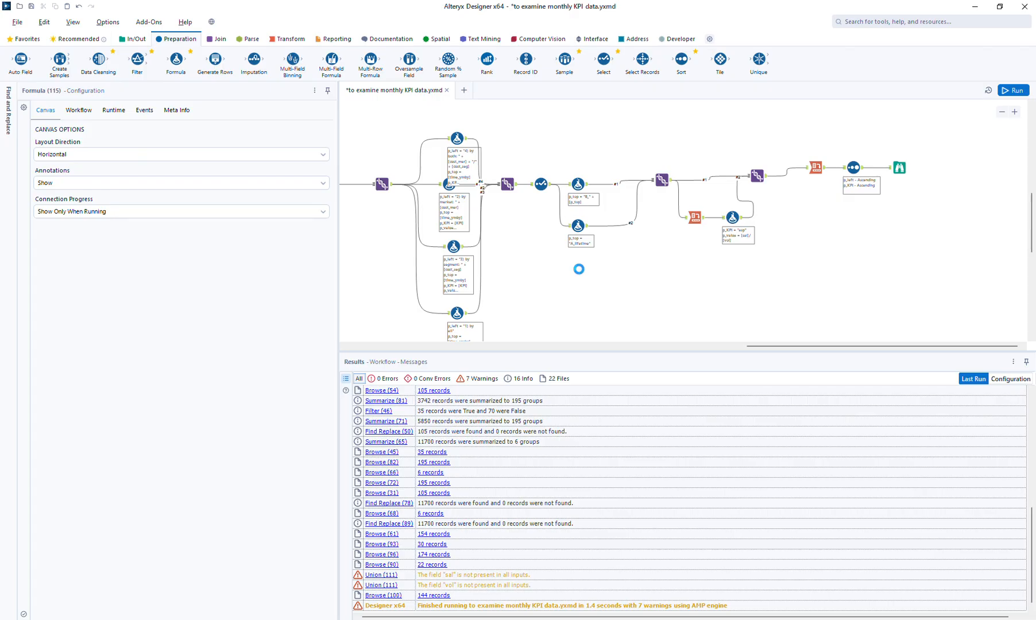
{"action": "key", "text": "ctrl+v"}
{"action": "left_click_drag", "start_coordinate": [550, 185], "coordinate": [582, 278]}
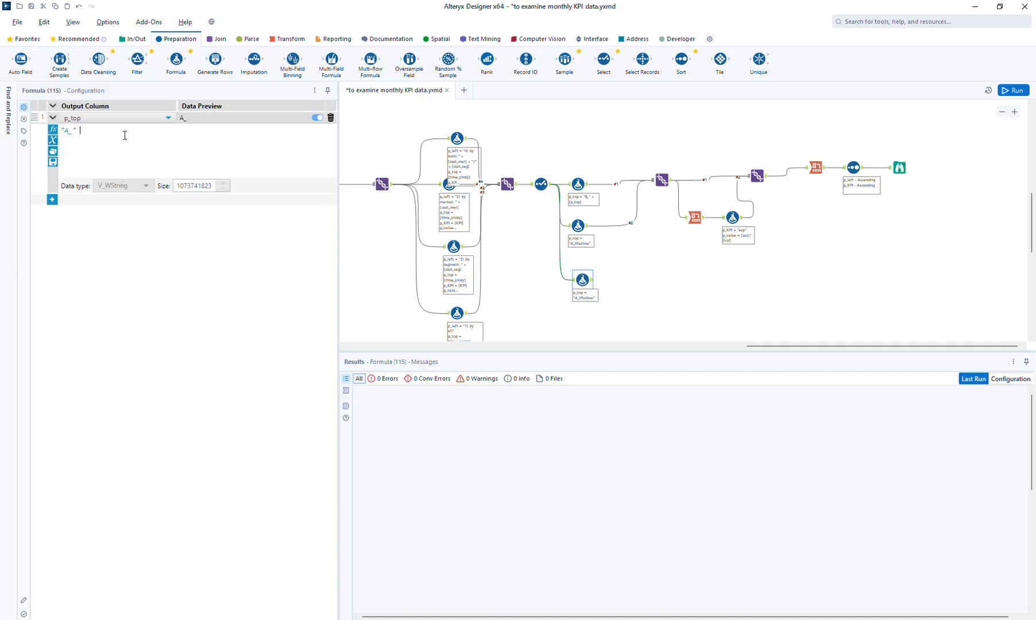
Keep the FY field in Select and feed the Union from the copied Formula with p_top set to "A_" + [FY]
{"action": "type", "text": "[f"}
{"action": "key", "text": "BackSpace"}
{"action": "left_click", "coordinate": [542, 184]}
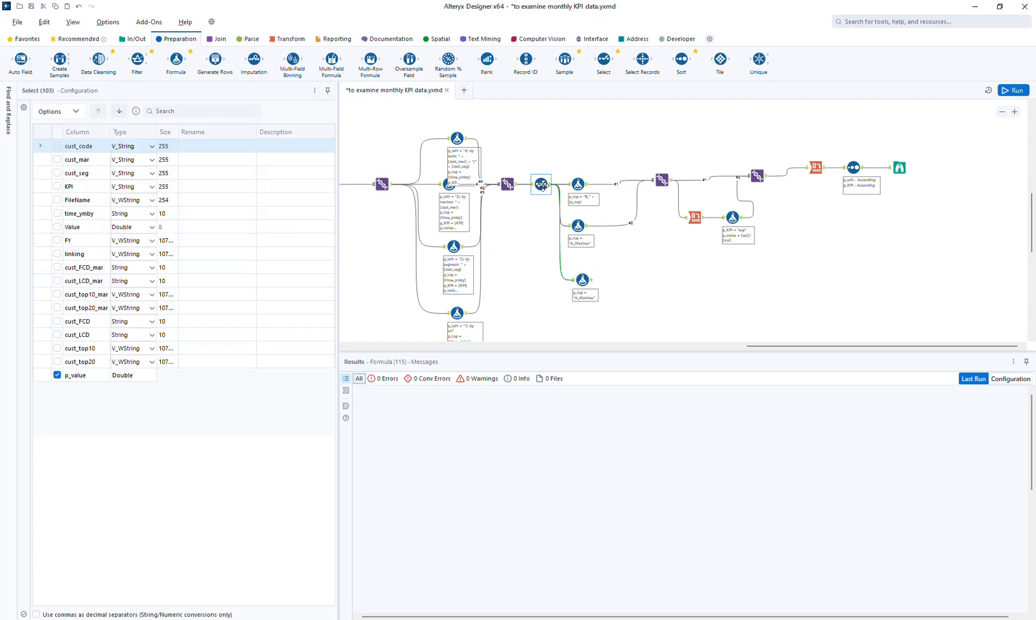
{"action": "left_click", "coordinate": [57, 241]}
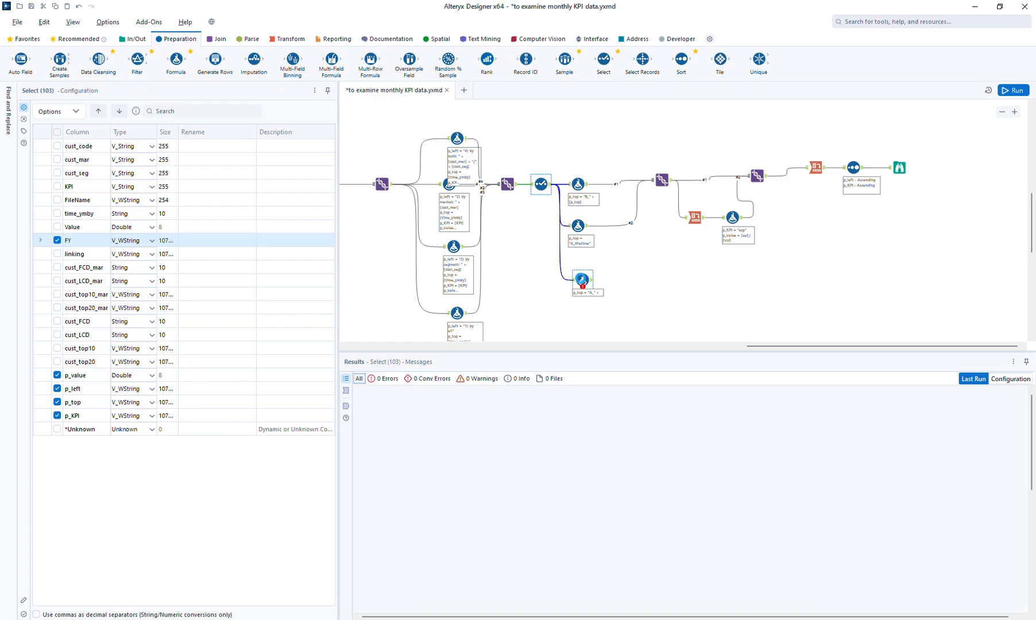
{"action": "left_click", "coordinate": [582, 280]}
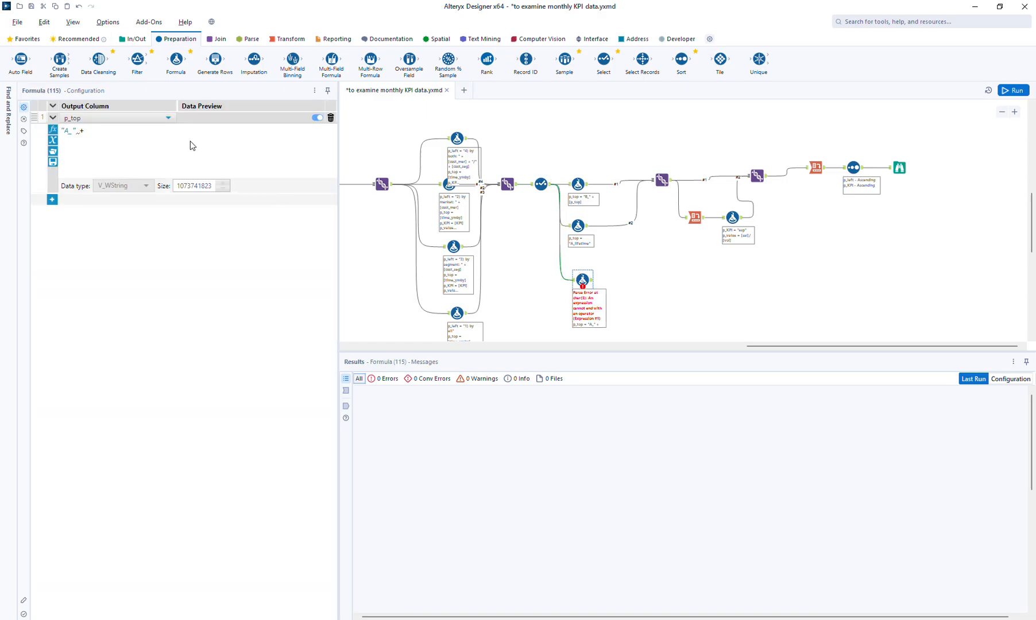
{"action": "type", "text": "[FY]"}
{"action": "left_click_drag", "start_coordinate": [591, 283], "coordinate": [663, 178]}
Change the p_top prefix to "B_" in the FY Formula and to "C_" in the monthly Formula
{"action": "left_click", "coordinate": [583, 280]}
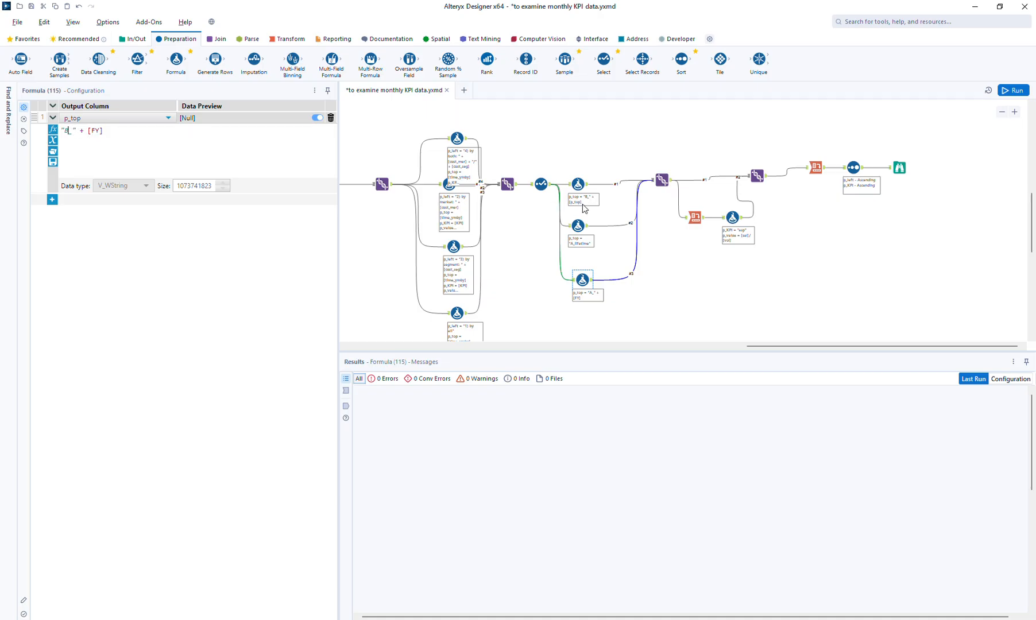
{"action": "left_click", "coordinate": [578, 226]}
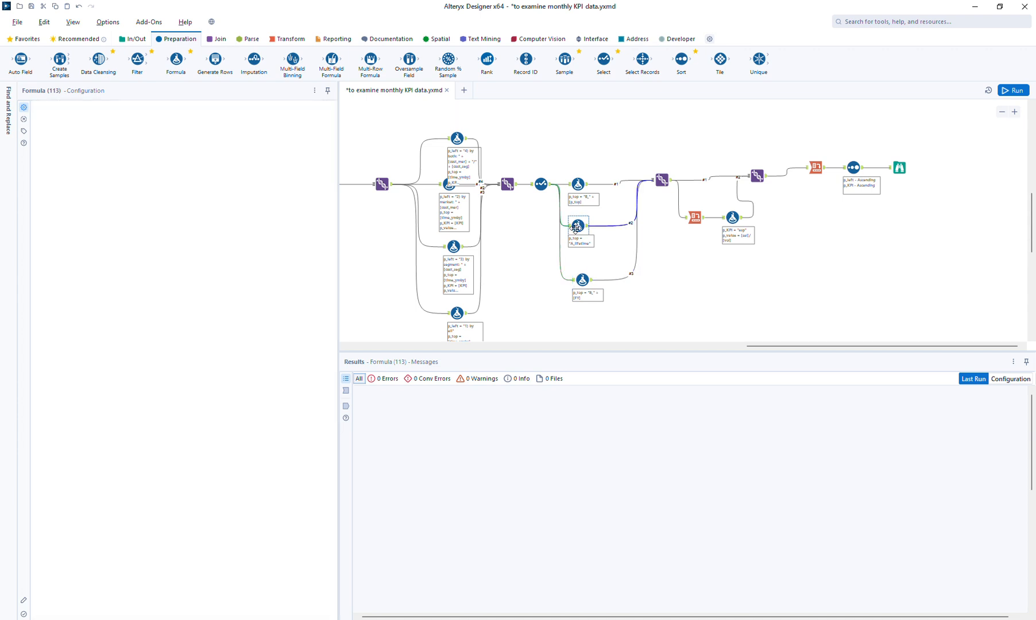
{"action": "left_click", "coordinate": [573, 184]}
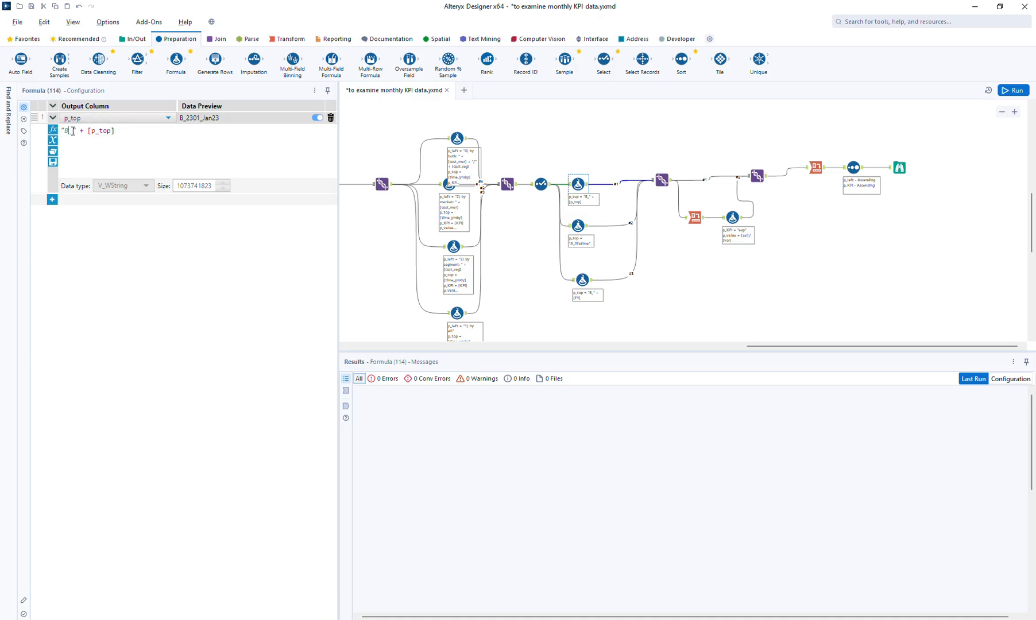
{"action": "key", "text": "BackSpace"}
{"action": "type", "text": "C"}
Run the workflow, review the lifetime, FY and monthly columns in the Browse output, and save the workflow
{"action": "left_click", "coordinate": [1020, 92]}
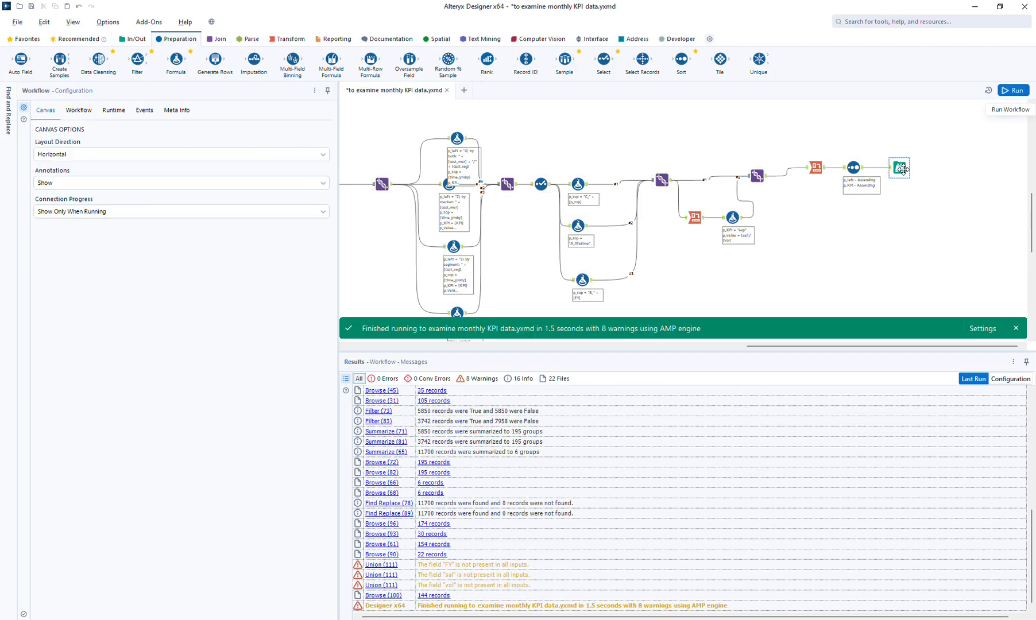
{"action": "left_click", "coordinate": [899, 168]}
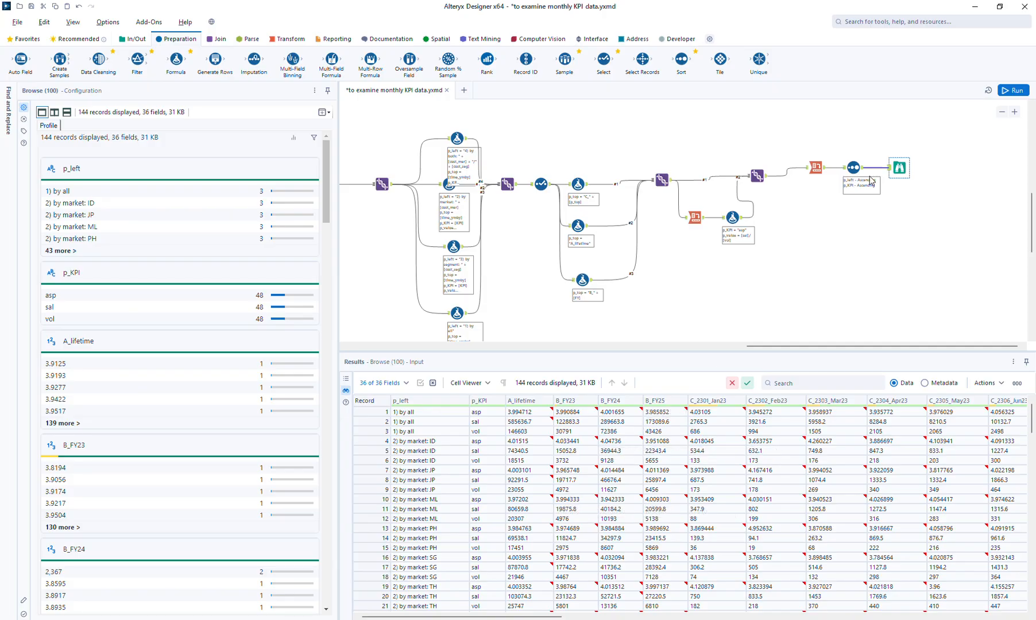
{"action": "key", "text": "ctrl+s"}
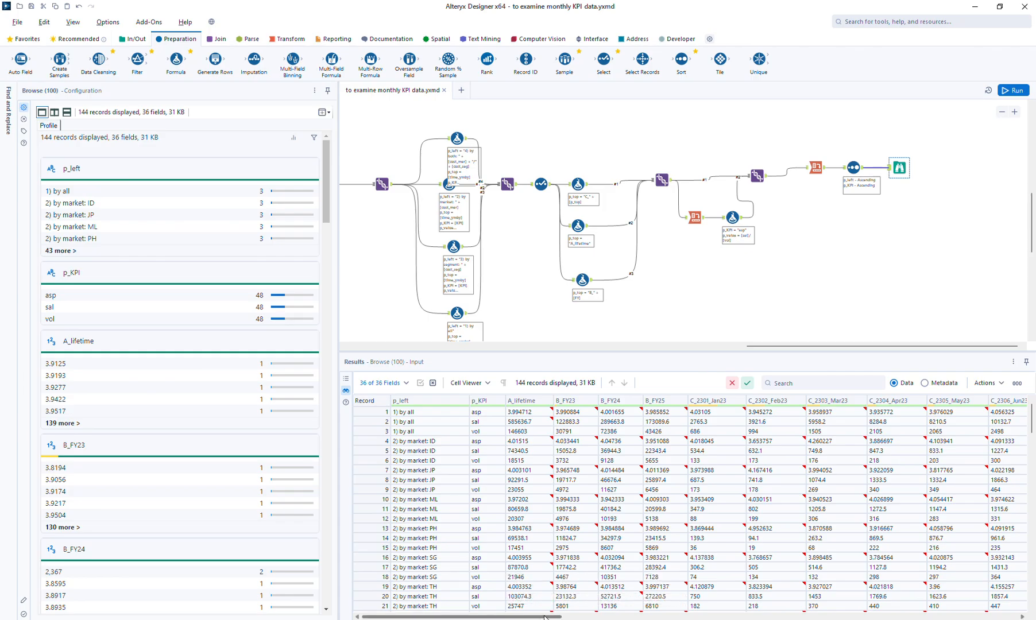
{"action": "left_click_drag", "start_coordinate": [545, 617], "coordinate": [633, 617]}
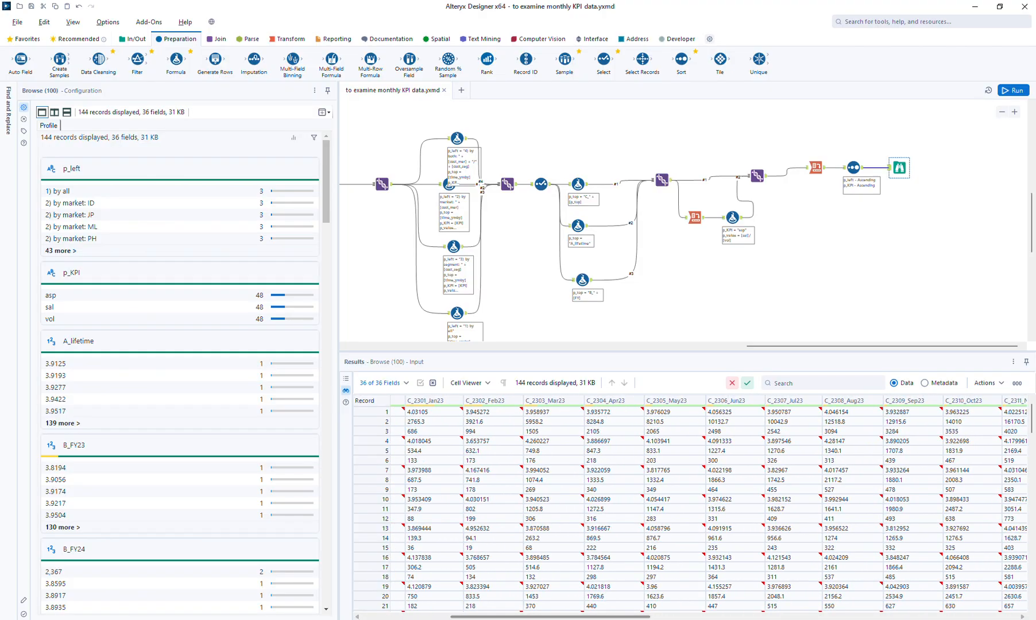
{"action": "left_click", "coordinate": [1003, 113]}
{"action": "left_click", "coordinate": [1003, 112]}
{"action": "left_click", "coordinate": [1003, 112]}
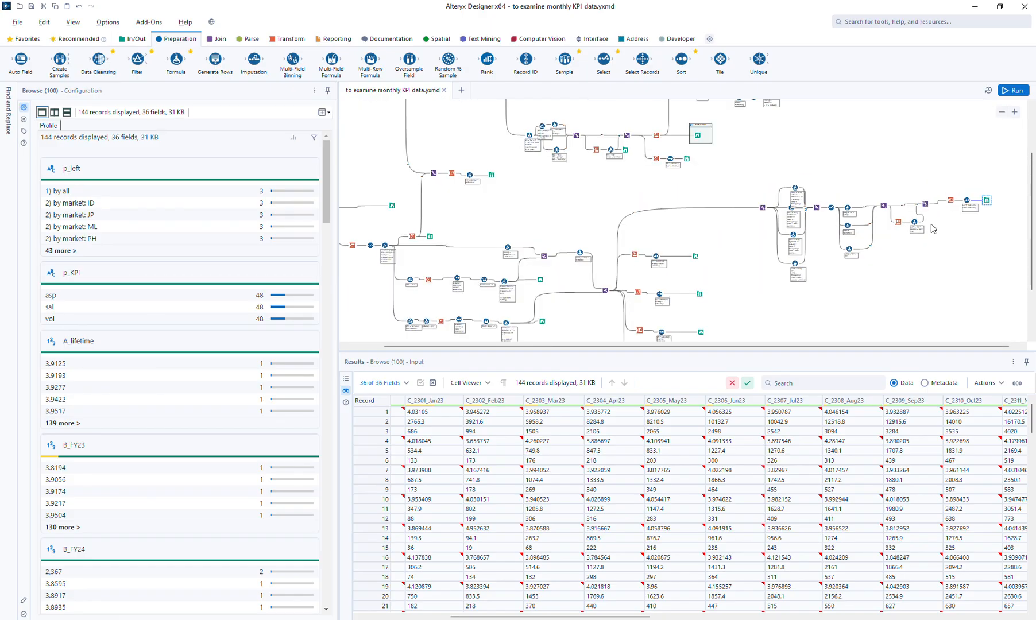